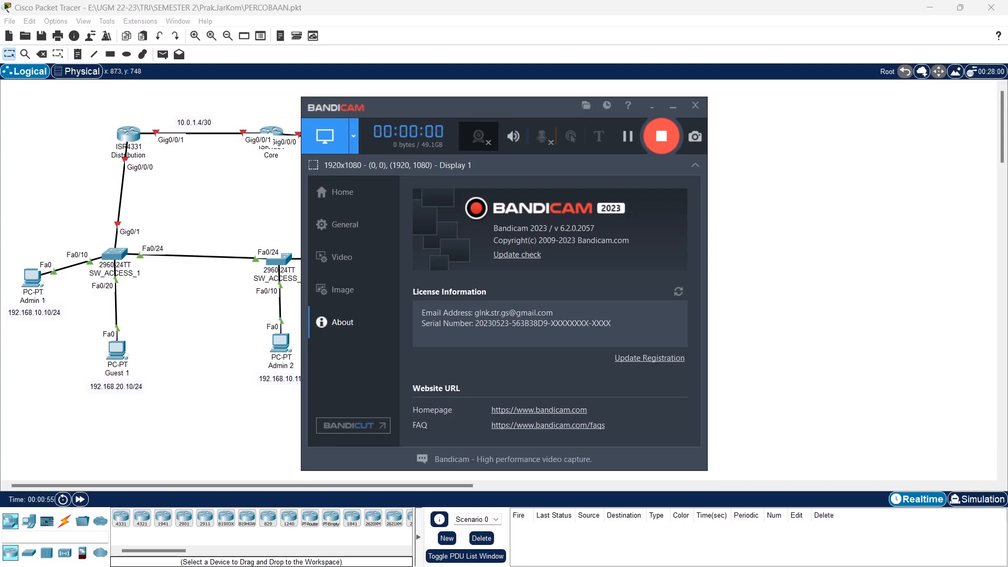
left_click(659, 135)
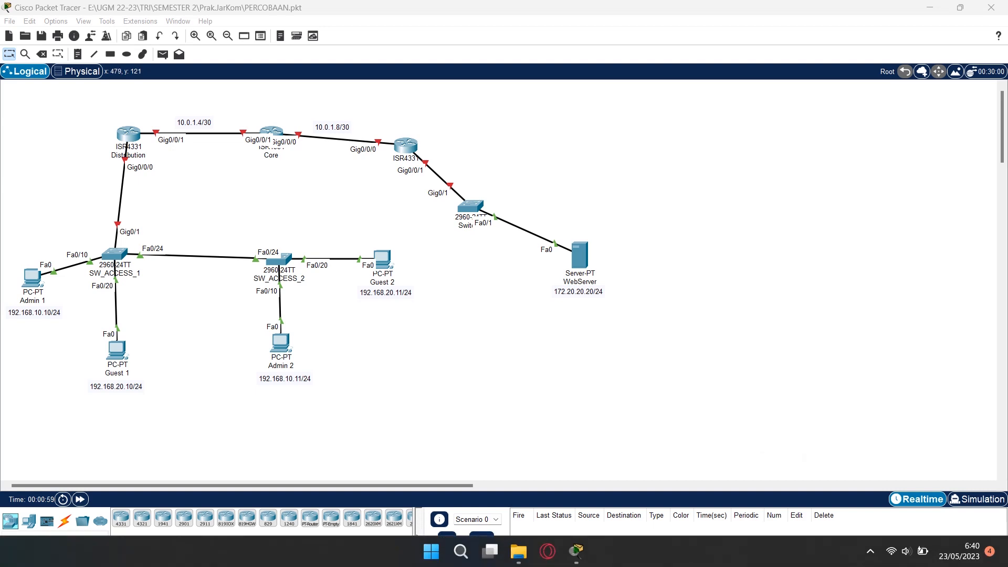
Open the Core router's command line, enter global configuration mode and set the hostname to Core.
double_click(273, 132)
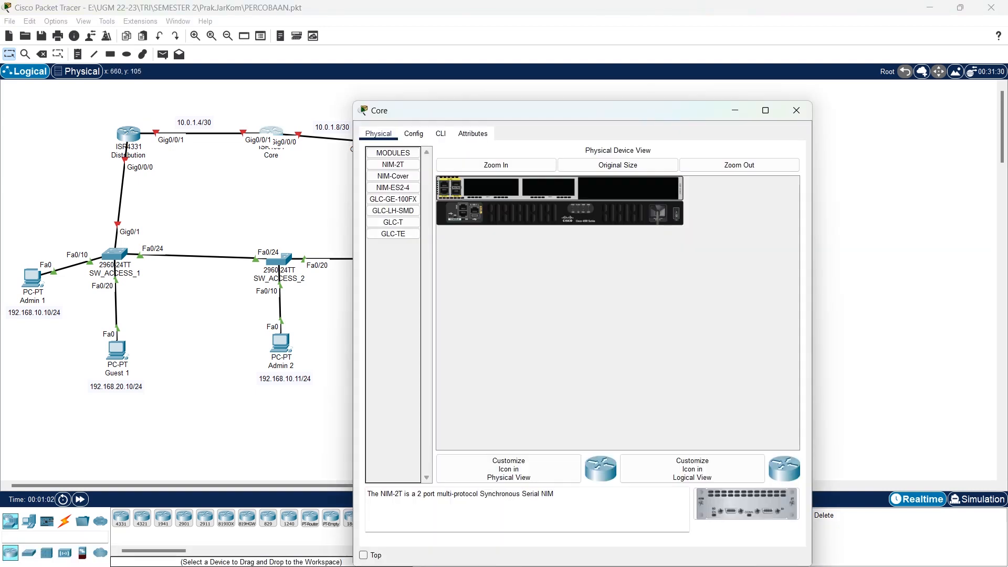
left_click(441, 133)
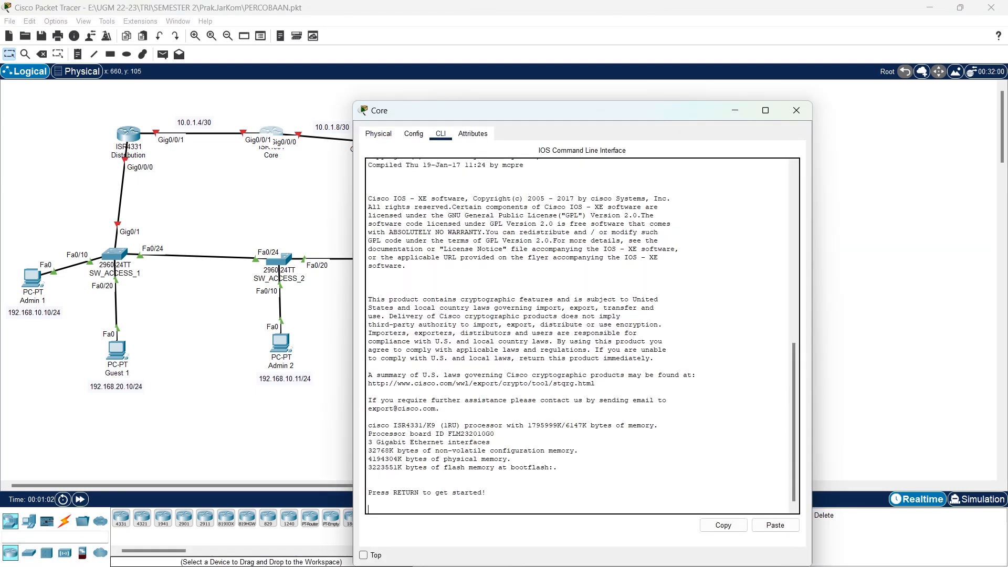
key("Return")
type("en")
key("Return")
type("conf")
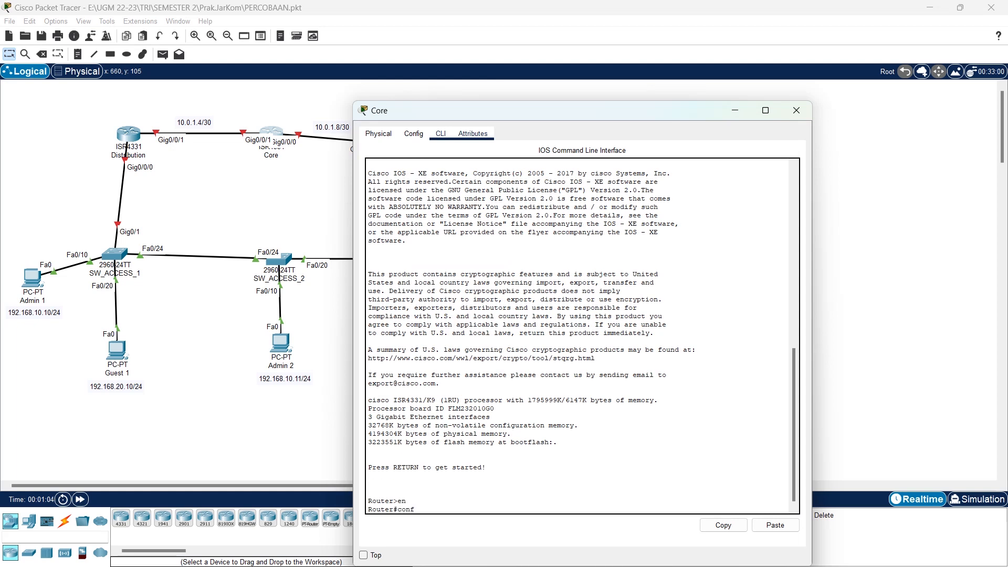
type(" ter")
key("Return")
type("hos")
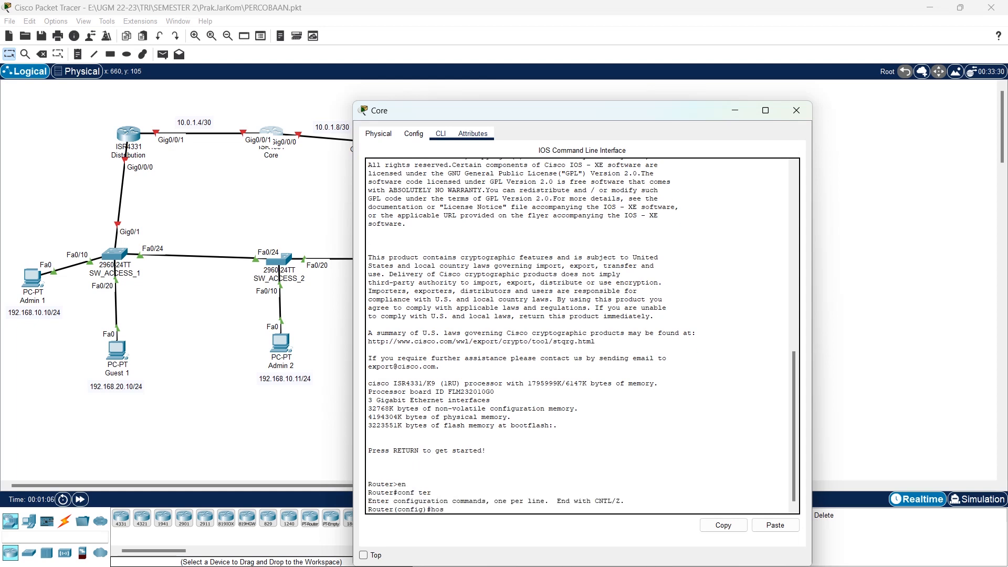
type(" Core")
key("Return")
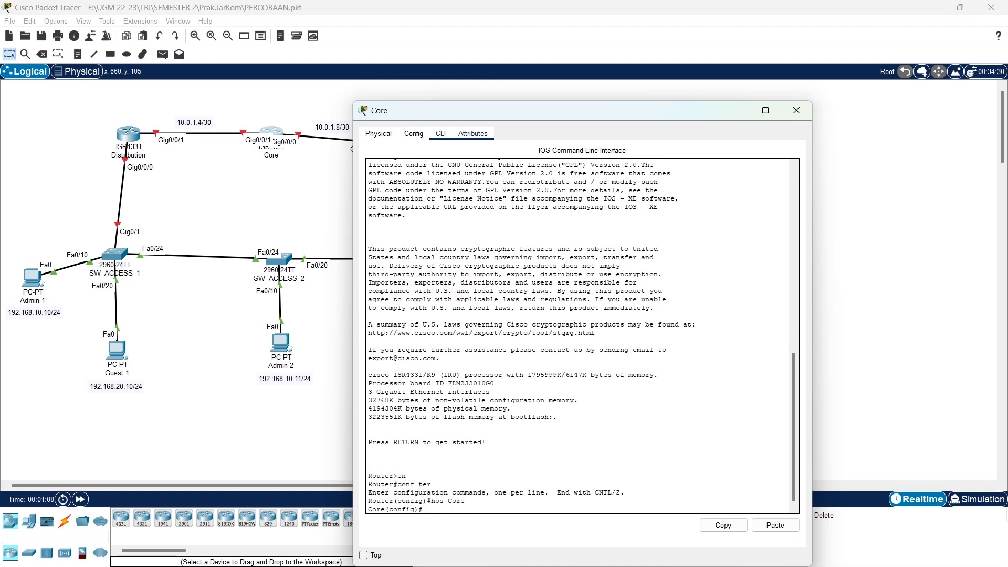
Assign 10.0.1.9 with mask 255.255.255.252 to the Core router's interface g0/0/0 and enable the interface.
type("int g0/0/0")
key("Return")
type("ip add 10")
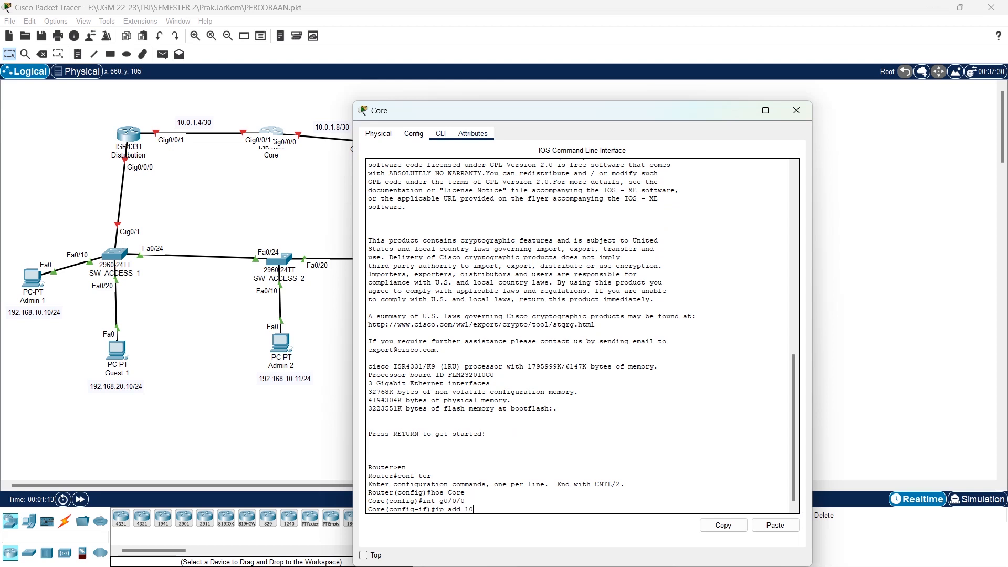
type(".0.1.9 255.255.255.252")
key("Return")
type("nfig-if)#n")
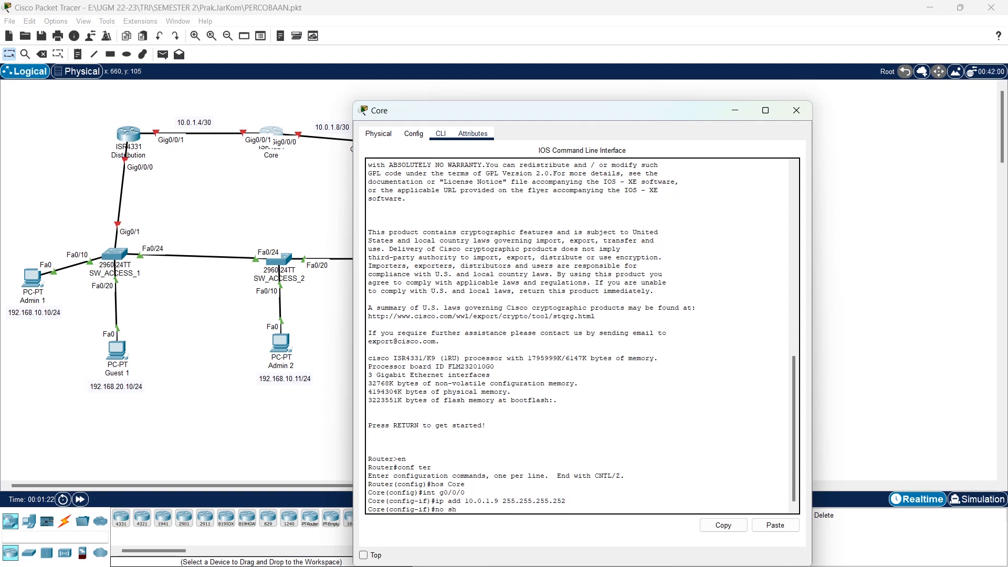
type("o sh")
key("Return")
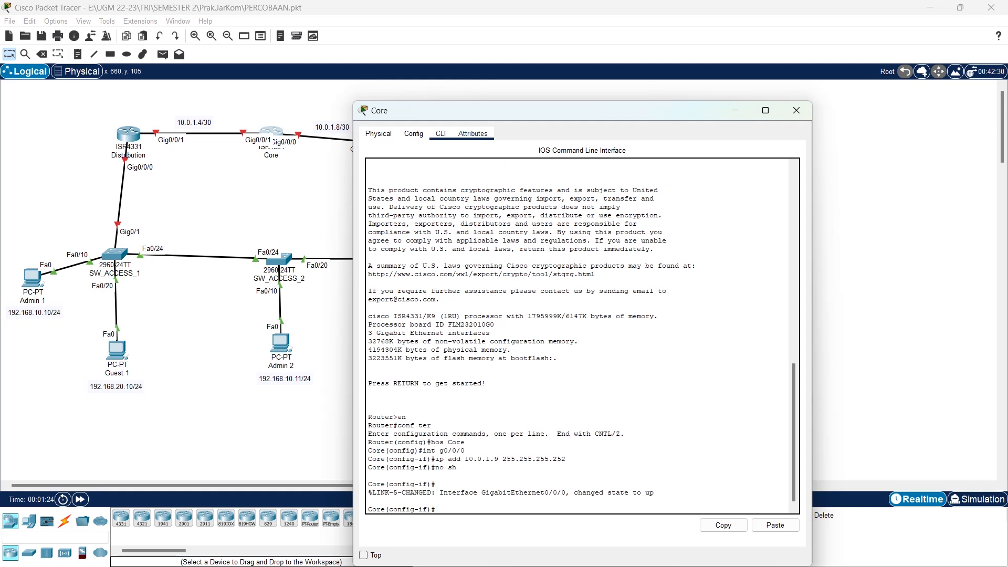
Assign 10.0.1.5 with mask 255.255.255.252 to Core's interface g0/0/1, enable it, and minimize the Core window.
type("int g0/0/1")
key("Return")
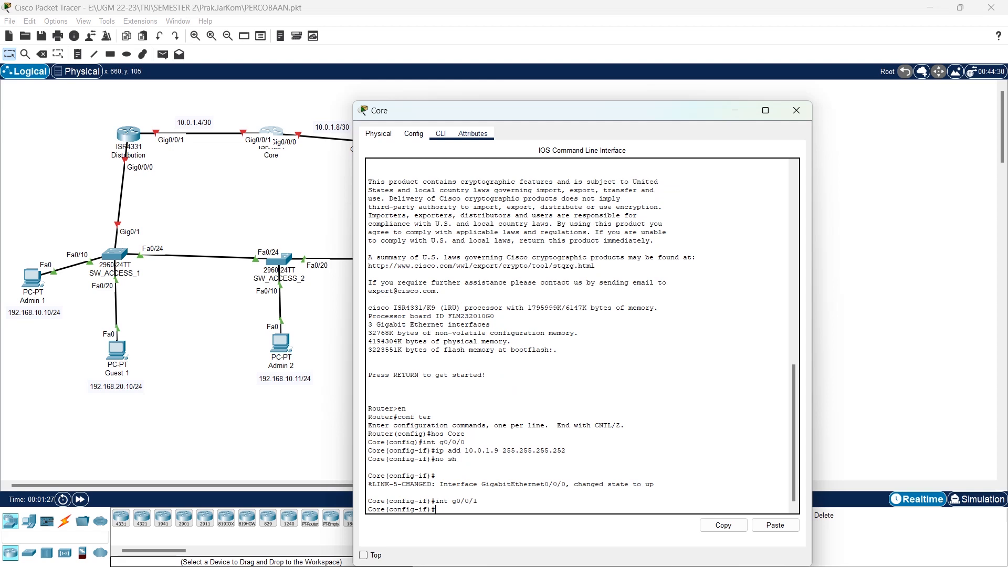
type("ip add 10.0.1.5 255.255.255.252")
key("Return")
type("n")
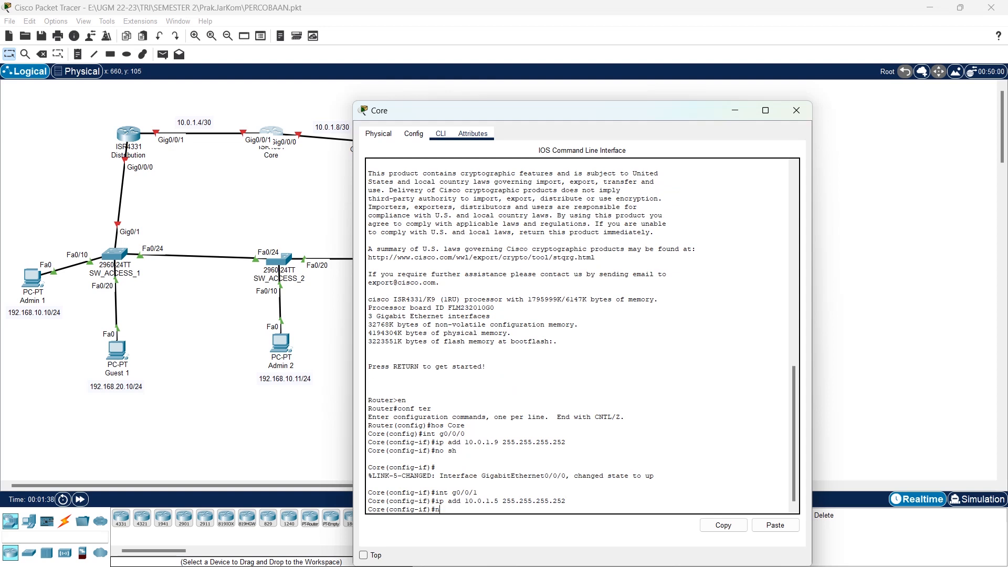
type("o sh")
key("Return")
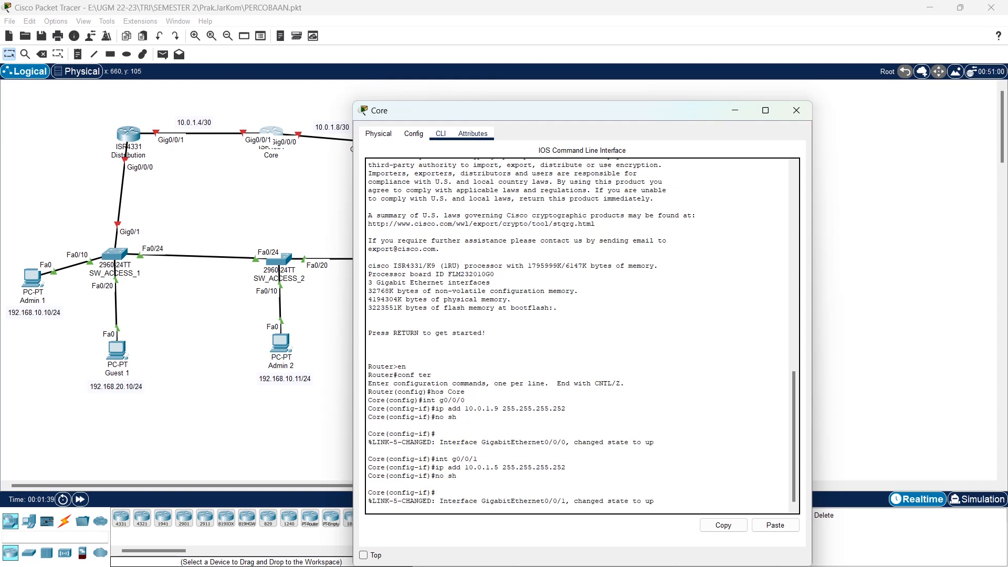
key("Return")
left_click_drag(486, 111, 561, 49)
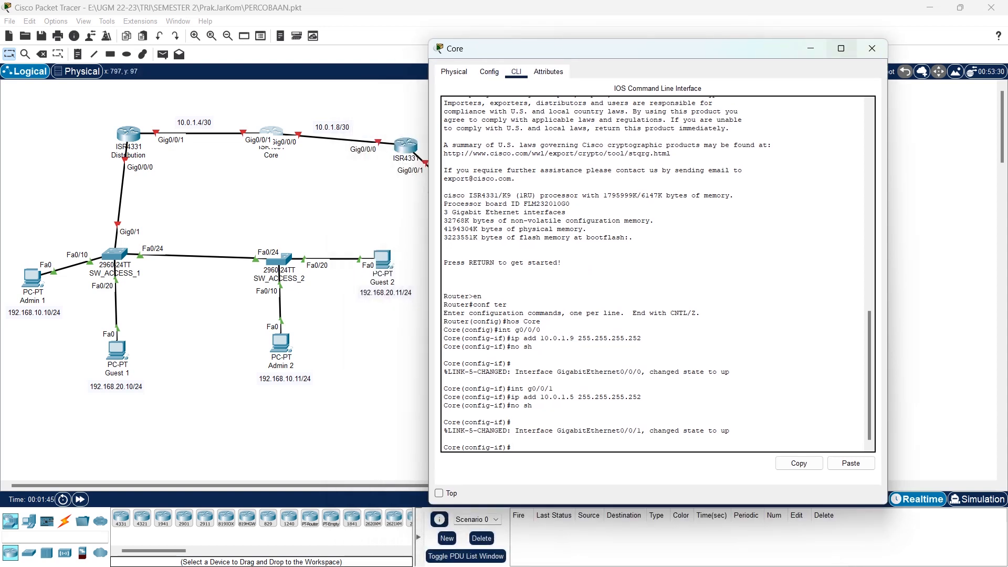
left_click(810, 48)
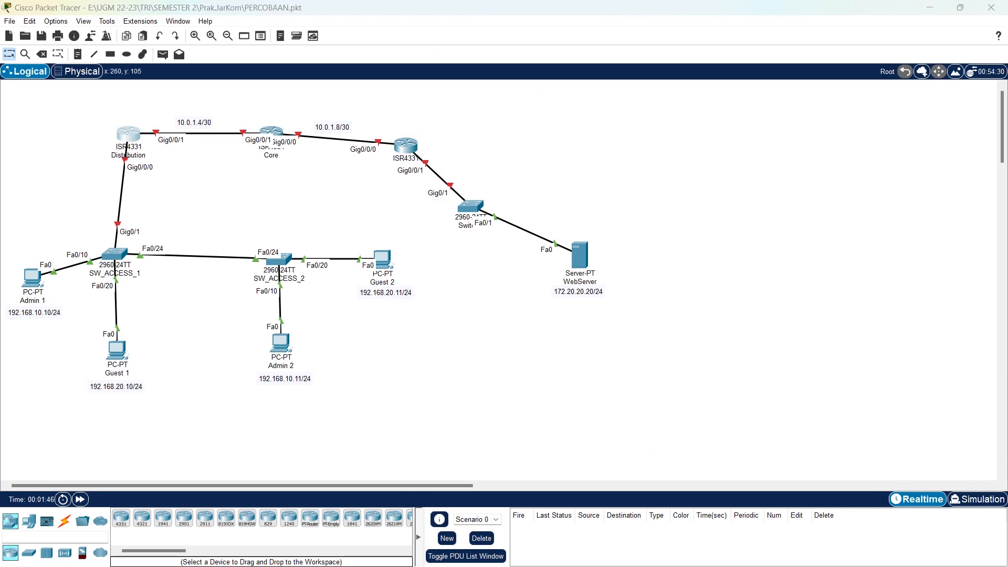
Open the Distribution router's command line, enter global configuration mode and set the hostname to Distribution.
left_click(129, 134)
left_click(448, 139)
left_click_drag(451, 106, 461, 51)
key("Return")
type("en")
key("Return")
type("conf ter")
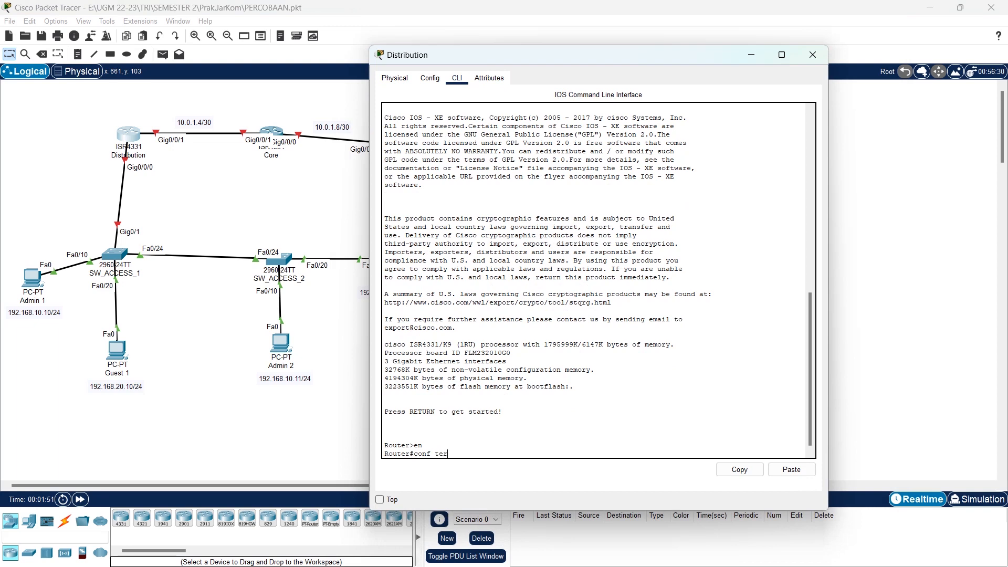
key("Return")
type("hos Distribution")
key("Return")
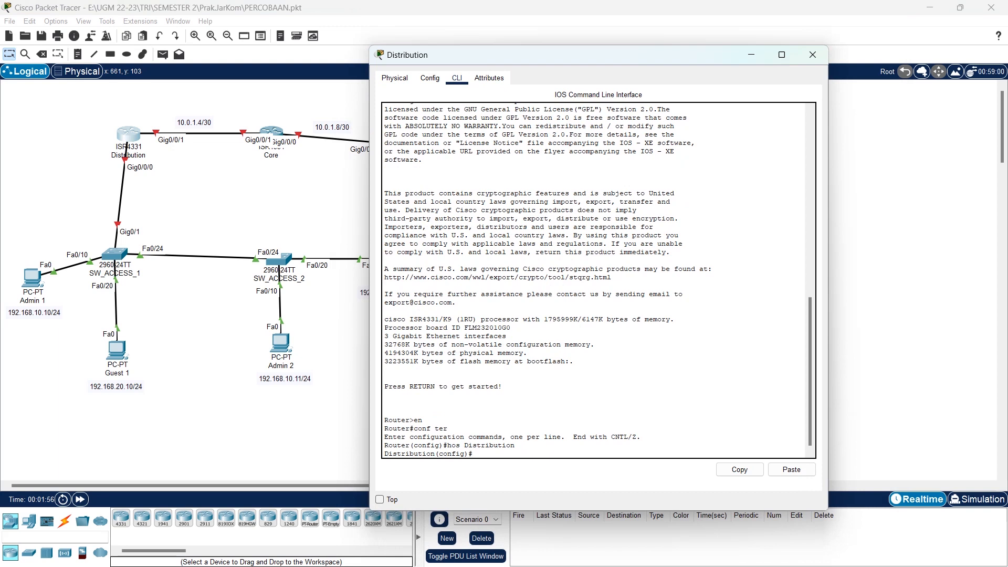
Assign 10.0.1.6 with mask 255.255.255.252 to the Distribution router's interface g0/0/1 and enable the interface.
type("int g0/0/1")
key("Return")
type("ip add 10")
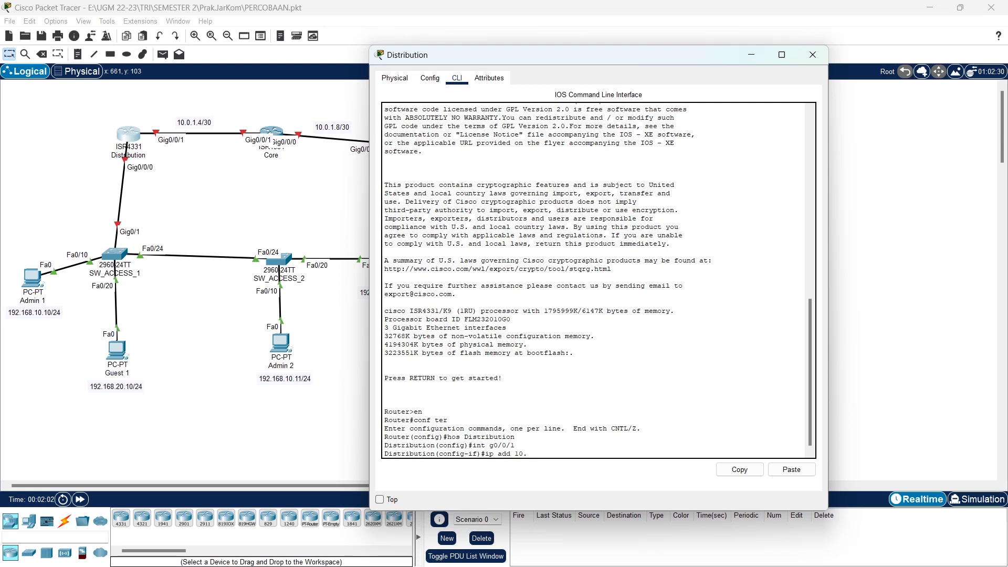
type(".0.1.6 255.255.255.252")
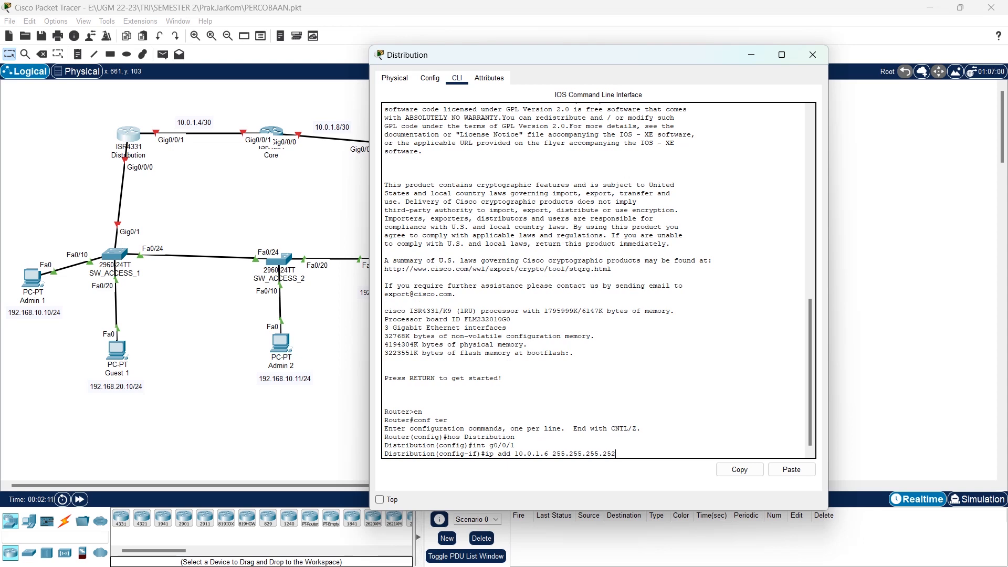
key("Return")
type("no sh")
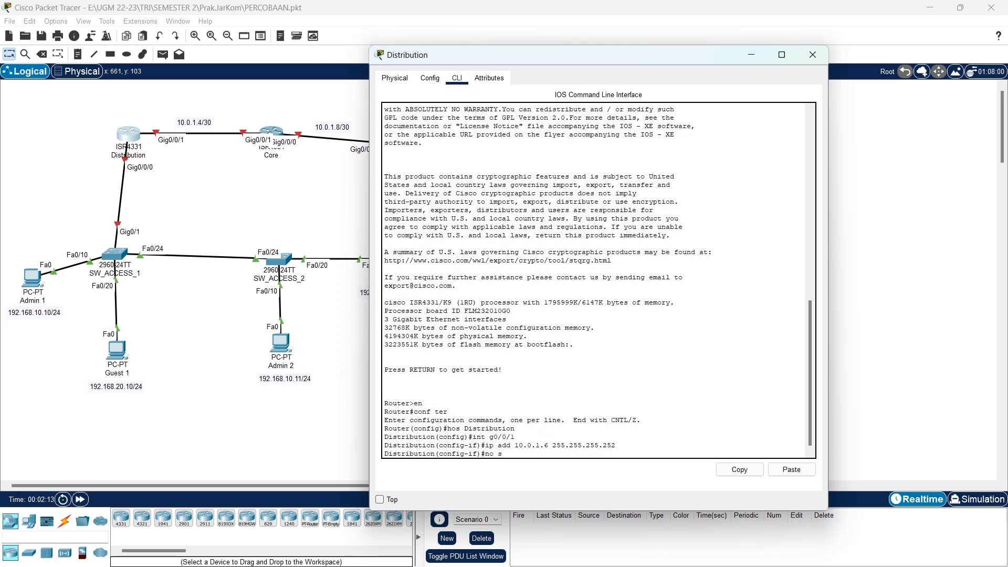
key("Return")
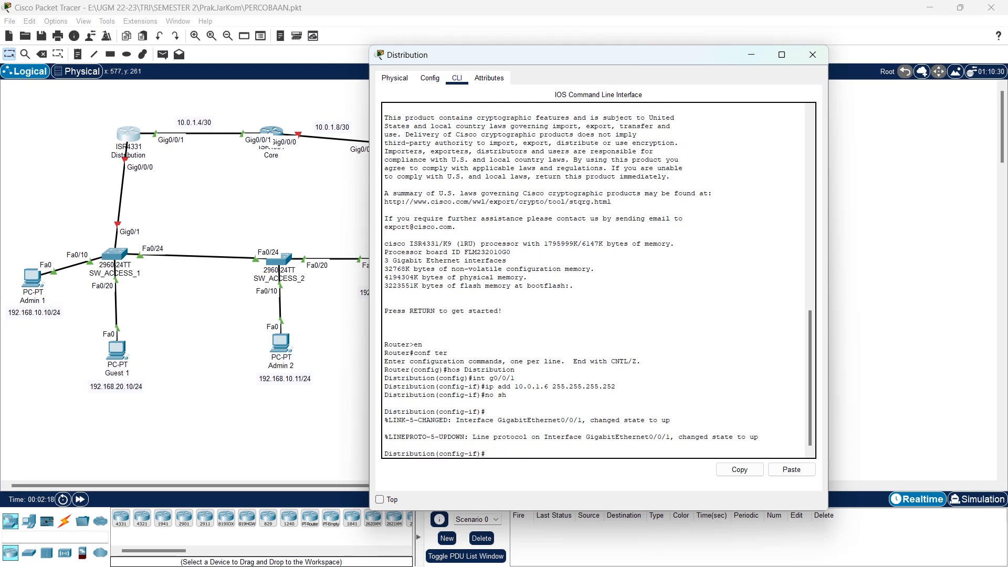
Assign 10.0.1.2 with mask 255.255.255.252 to Distribution's interface g0/0/0 and enable the interface.
type("int g0/0/0")
key("Return")
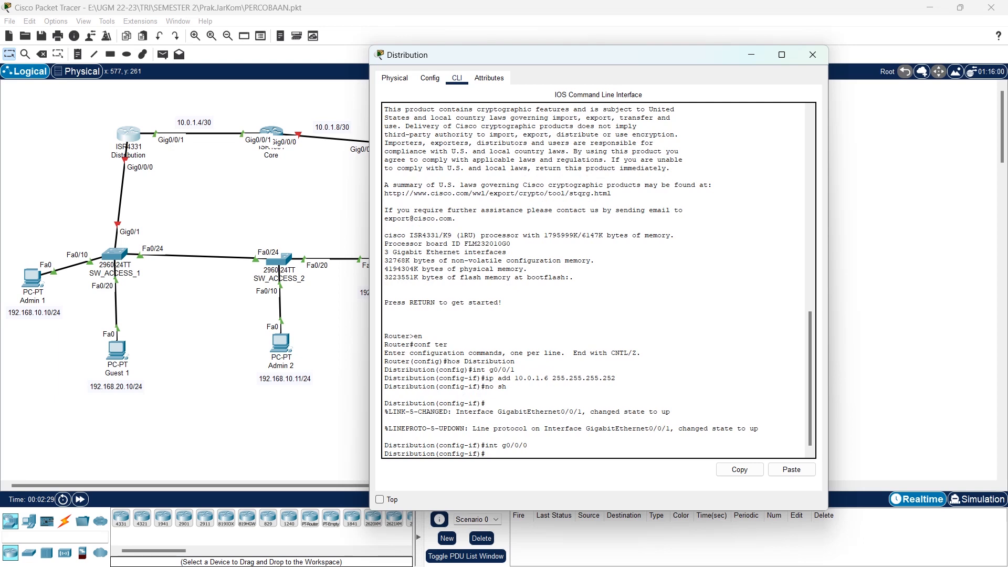
type("ip add 10.0.1.2 255.255.252")
key("Return")
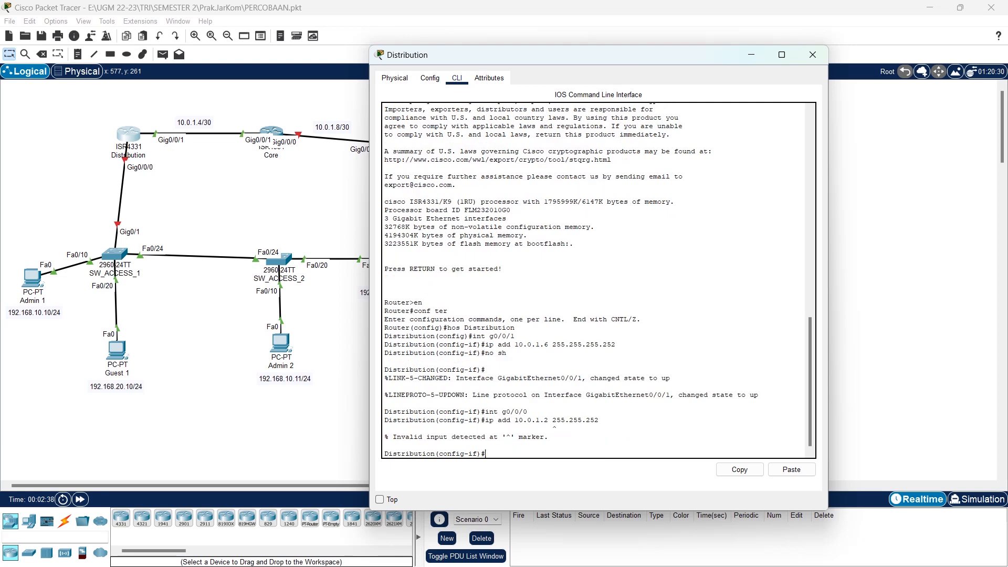
key("Up")
key("Left")
key("Left")
type("5.25")
key("Return")
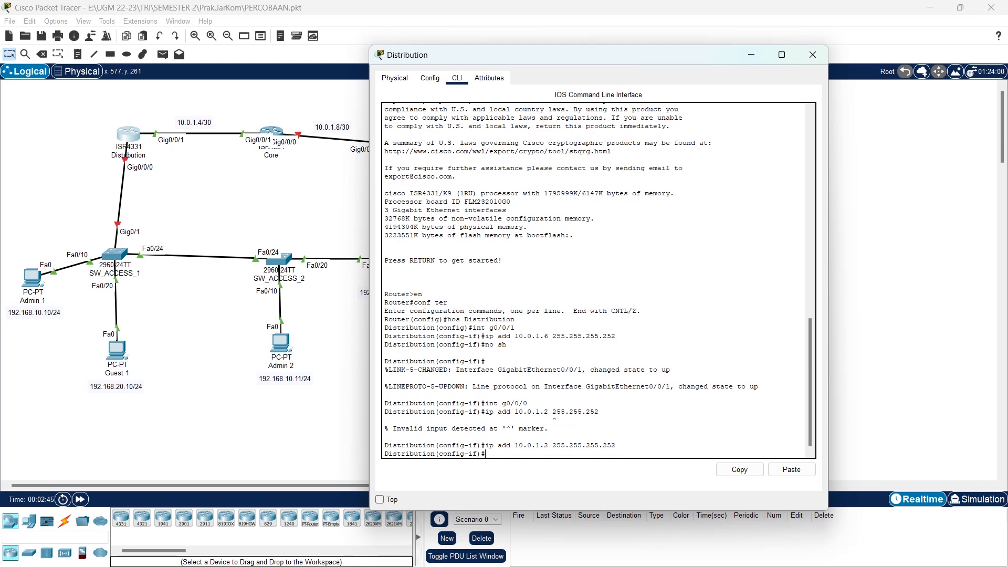
type("no sh")
key("Return")
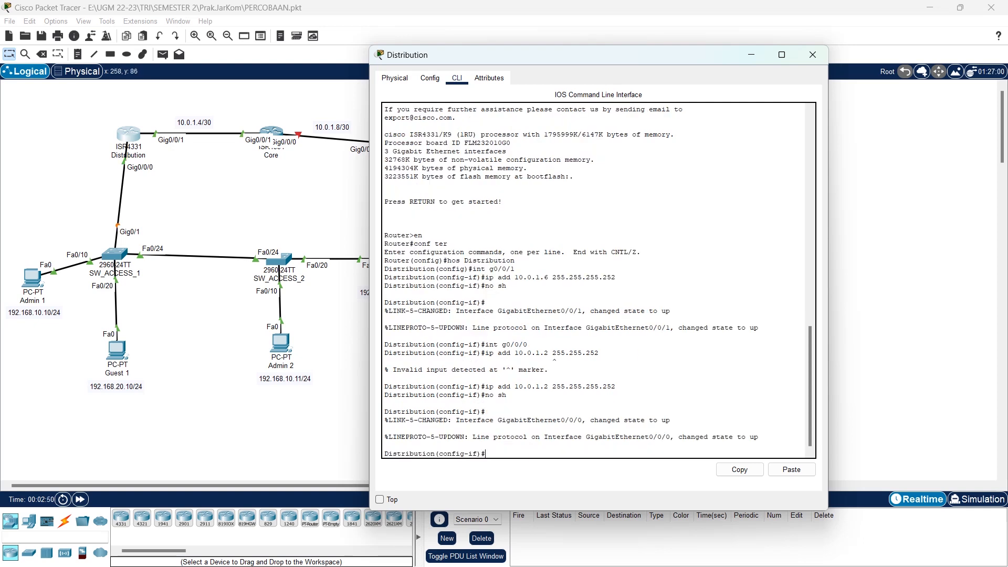
Remove the IP address 10.0.1.2 255.255.255.252 from Distribution's physical interface g0/0/0.
type("n")
key("Up")
key("Up")
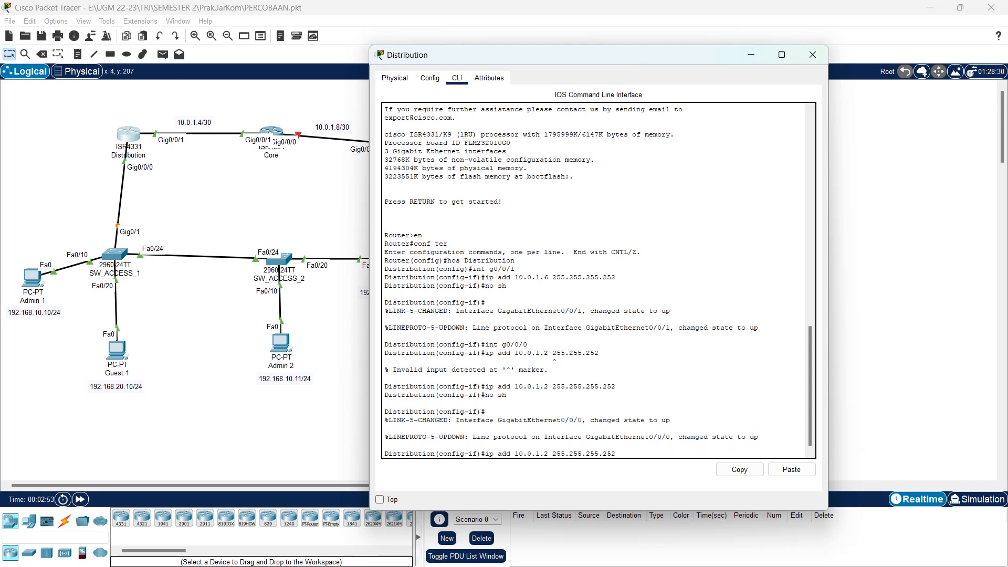
key("Left")
key("Left")
key("Left")
key("Left")
key("Left")
key("Left")
key("Left")
key("Left")
key("Left")
key("Left")
key("Left")
key("Left")
key("Left")
key("Left")
key("Left")
key("Left")
key("Left")
key("Left")
type("no")
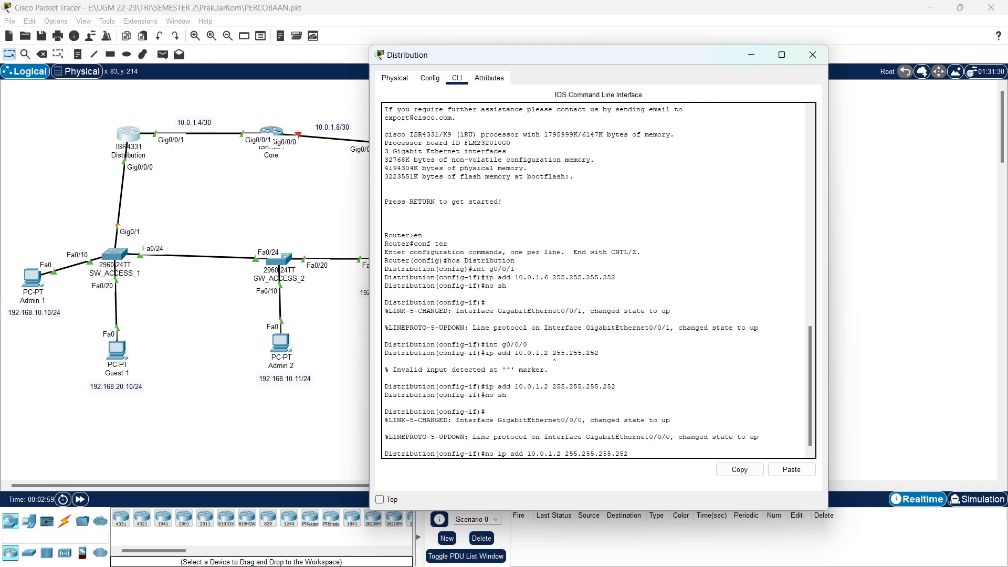
key("Return")
key("Return")
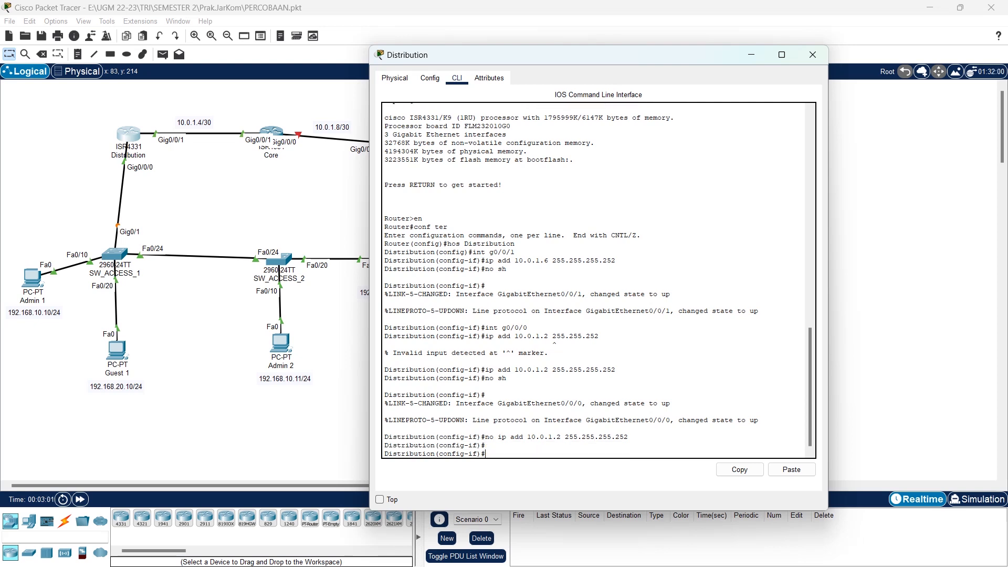
Create subinterface g0/0/0.10 on Distribution with dot1Q encapsulation for VLAN 10 and address 192.168.10.1 255.255.255.0.
type("int g0/0/0.10")
key("Return")
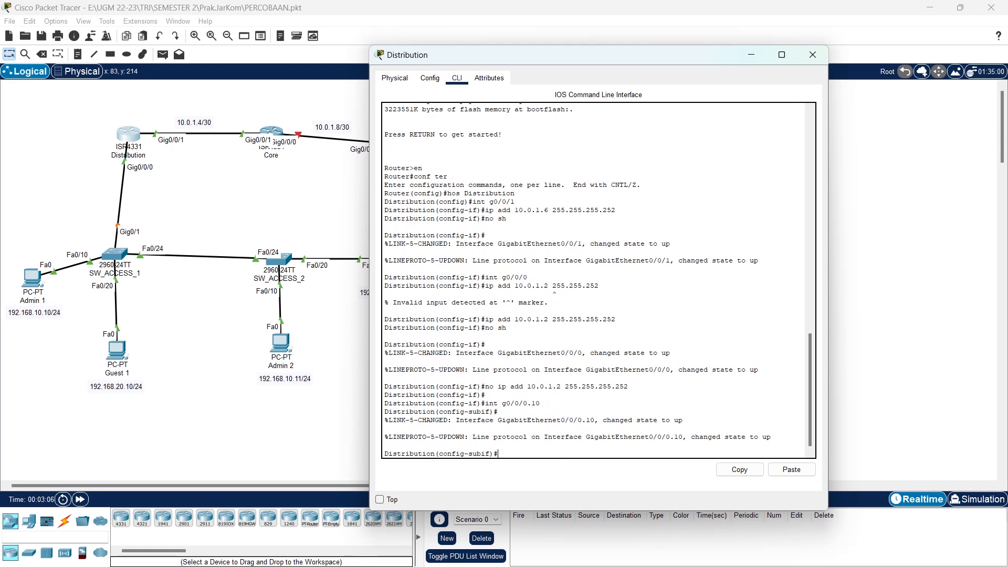
type("enc dot 10")
key("Return")
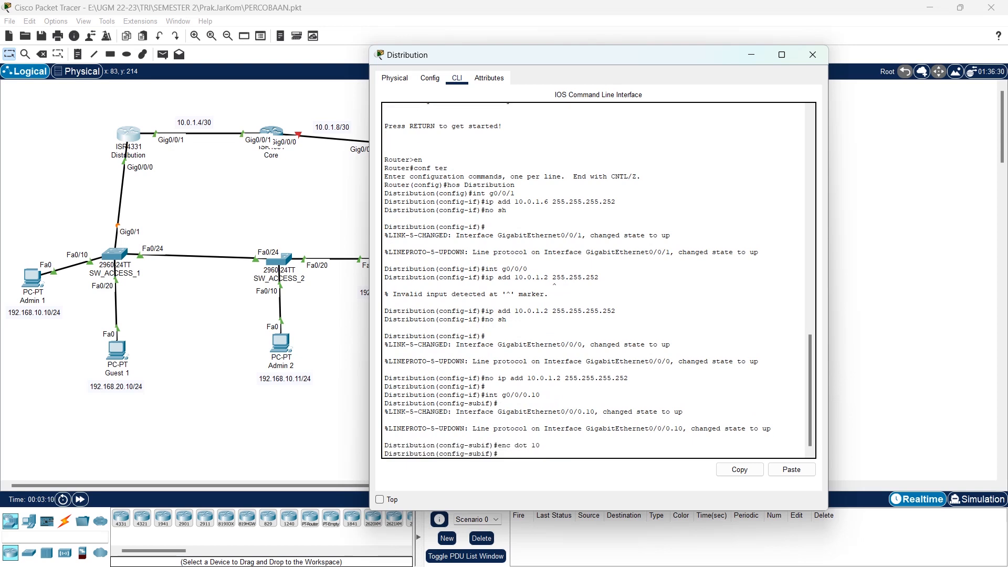
type("ip add 19")
type("168.10.1 255.255.255.0")
key("Return")
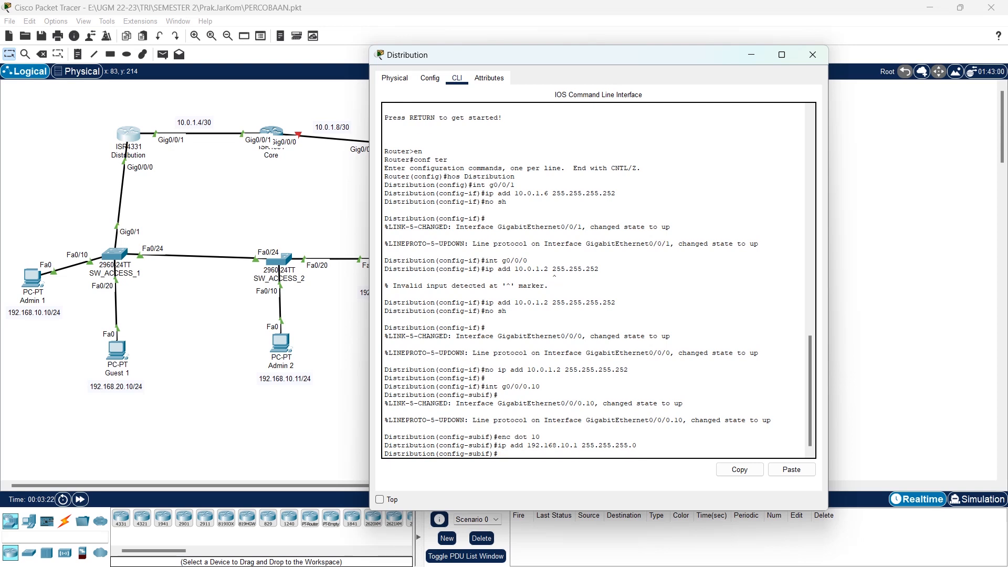
key("Return")
Create subinterface g0/0/0.20 with dot1Q encapsulation for VLAN 20 and address 192.168.20.1 255.255.255.0, and return to global configuration mode.
key("Up")
key("Up")
key("Up")
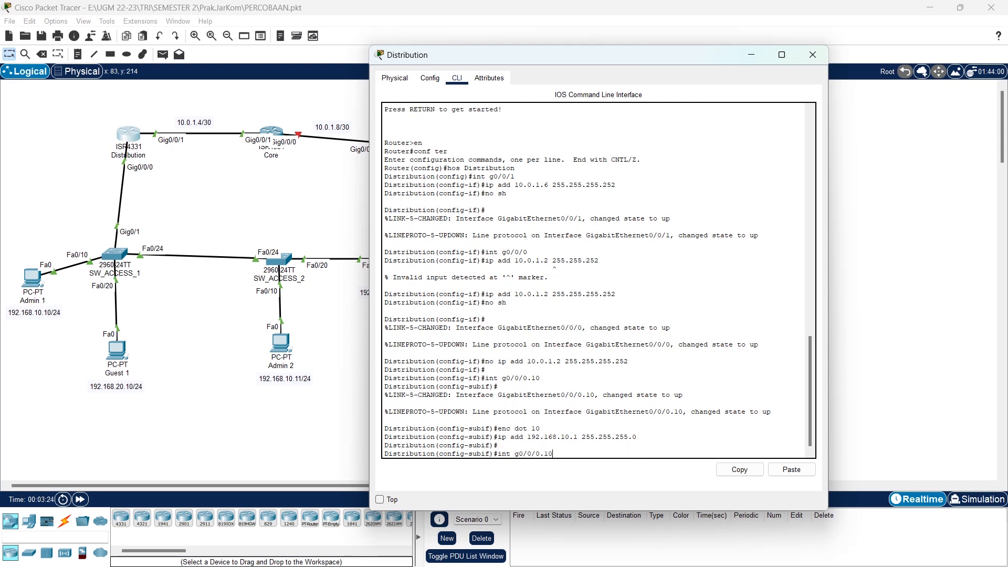
key("BackSpace")
key("BackSpace")
type("20")
key("Return")
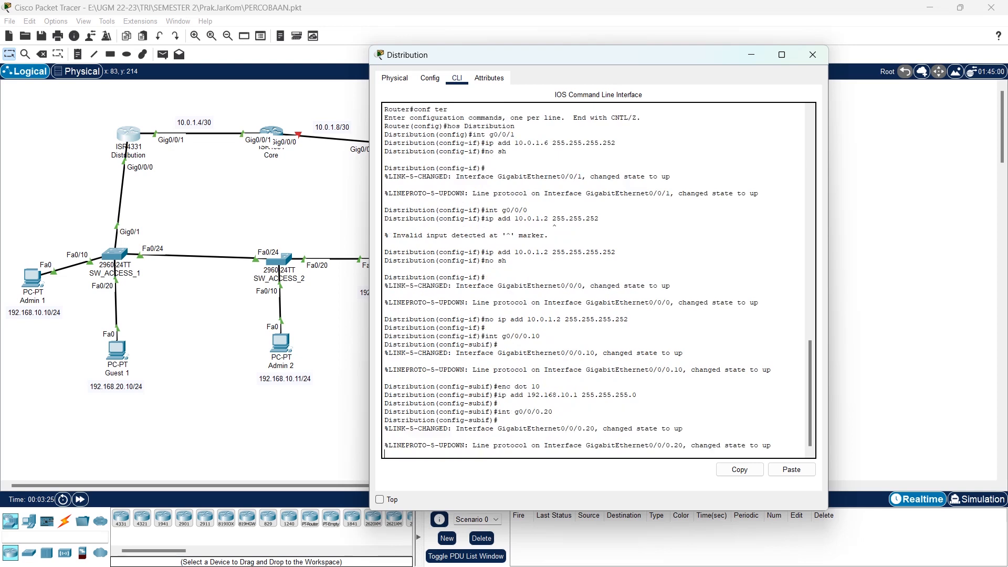
type("enc dot 2")
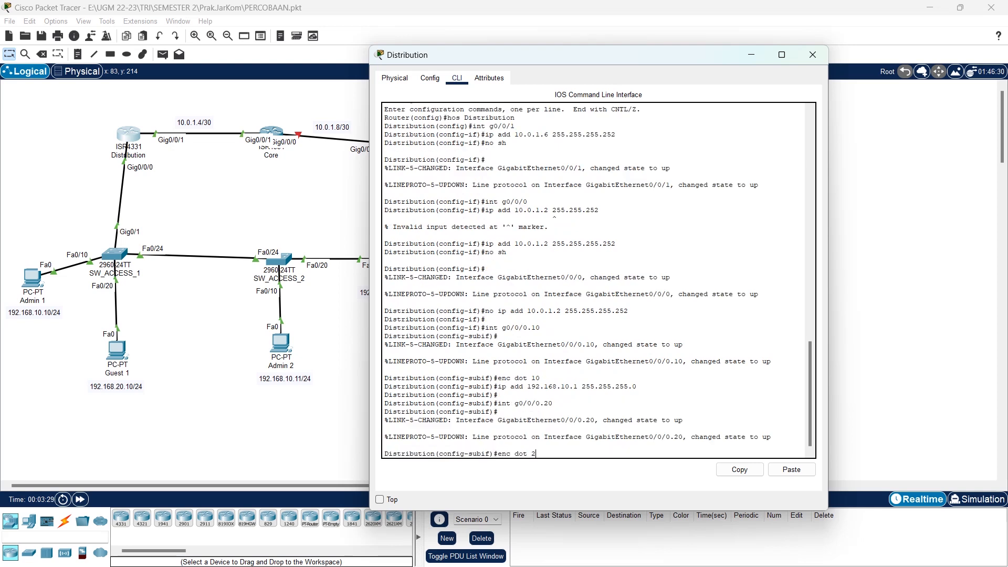
type("0")
key("Return")
type("ip add 192.168.20.1 255.255")
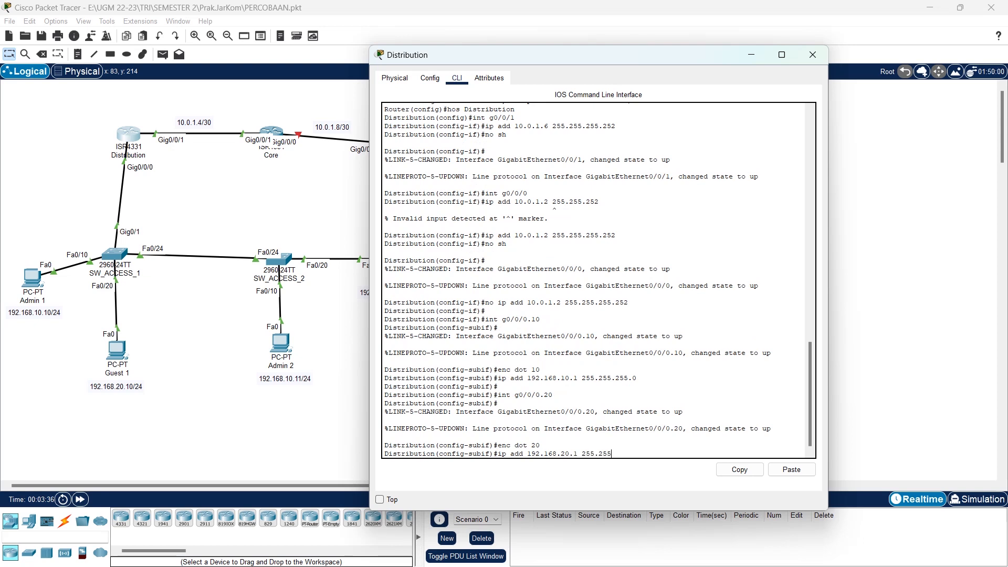
type(".255.")
key("Return")
type("exit")
key("Return")
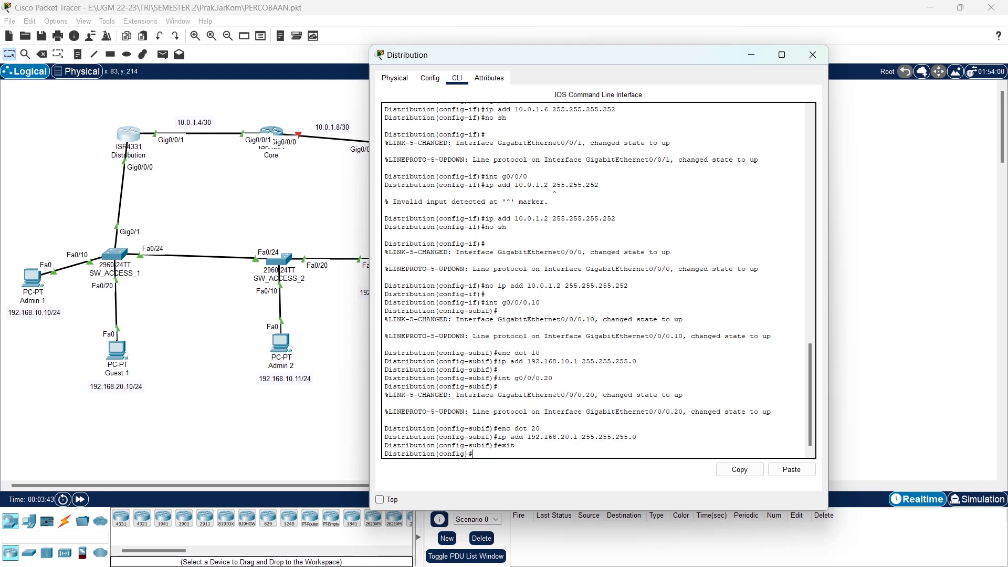
Create the DHCP pool admin on Distribution with network 192.168.10.0 255.255.255.0.
key("Return")
type("ip dhc")
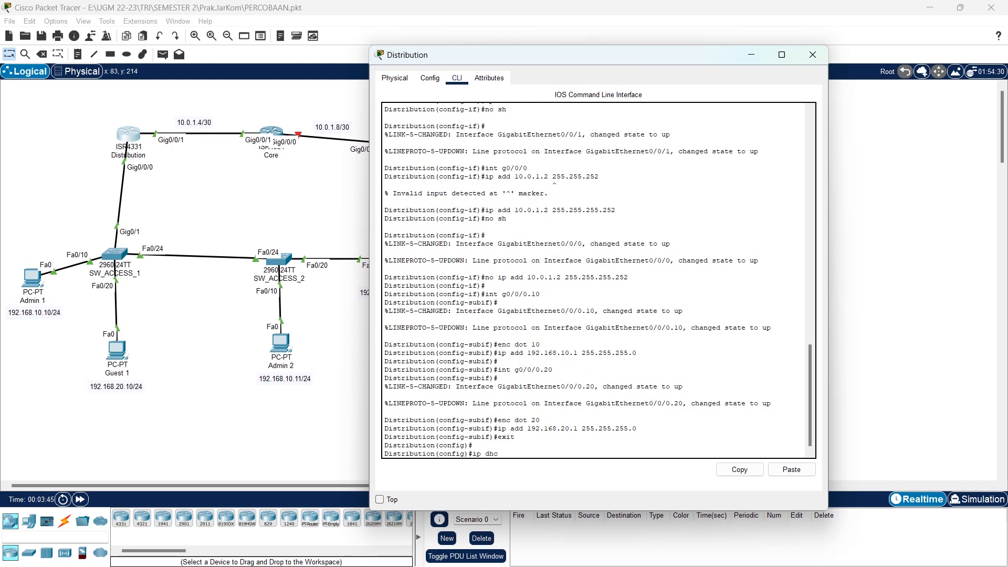
type("p pool admin")
key("Return")
type("net 192.168.10")
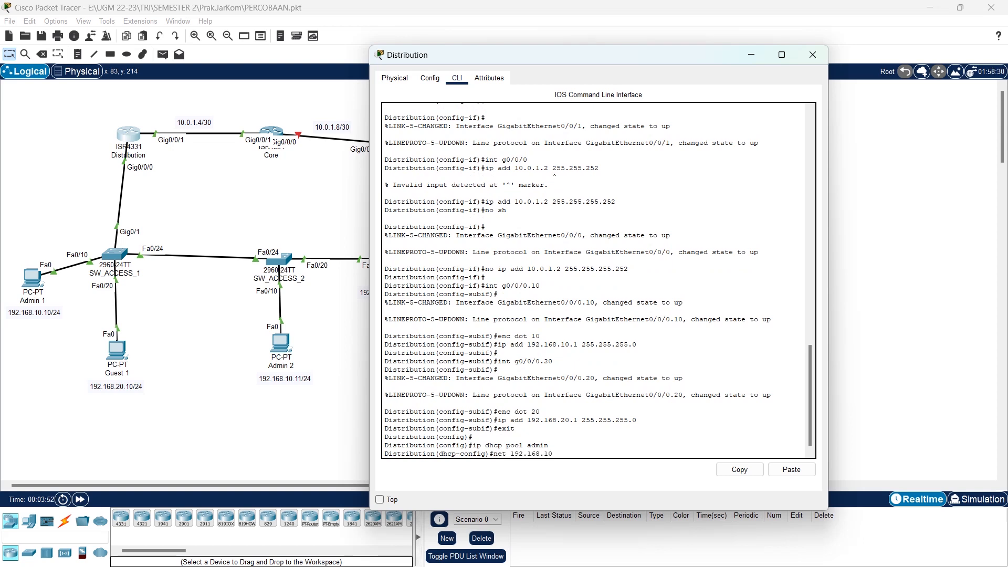
type(".0 255.255.255.0")
key("Return")
Set the admin pool's default gateway to 192.168.10.1 and its DNS server to 8.8.8.8.
type("def")
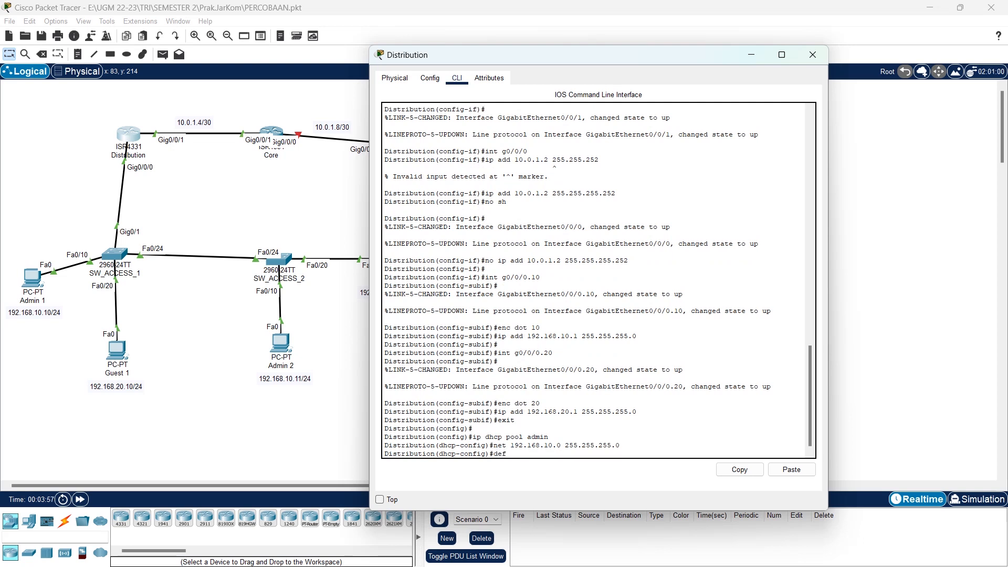
type(" 192.26")
key("BackSpace")
key("BackSpace")
key("BackSpace")
type("168.10.")
key("Return")
type("dns 8.8.8.8")
key("Return")
key("Return")
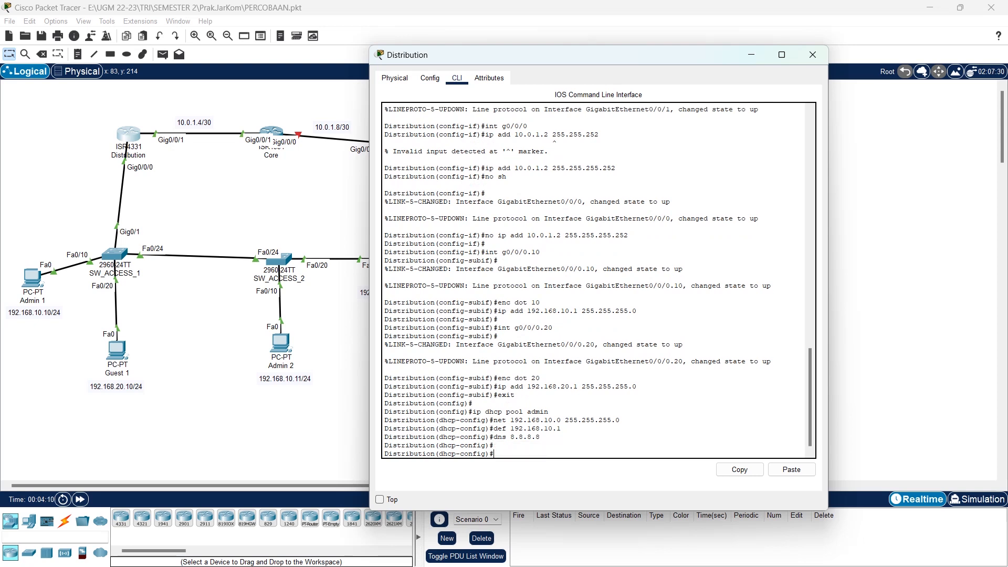
Create the DHCP pool guest with network 192.168.20.0 255.255.255.0, default gateway 192.168.20.1 and DNS server 8.8.8.8.
type("ip dhcp pool  guest")
key("Return")
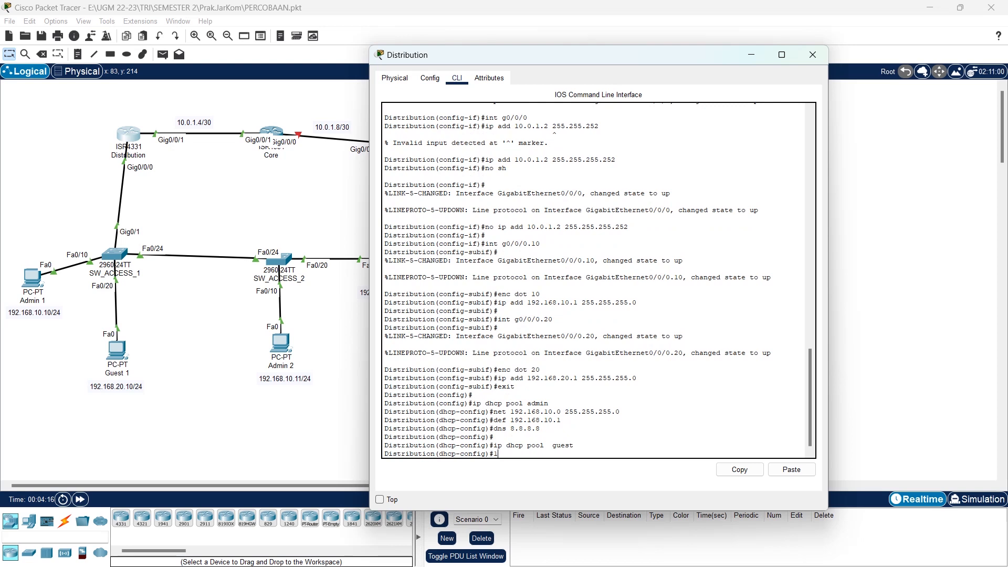
type("net 192.168.")
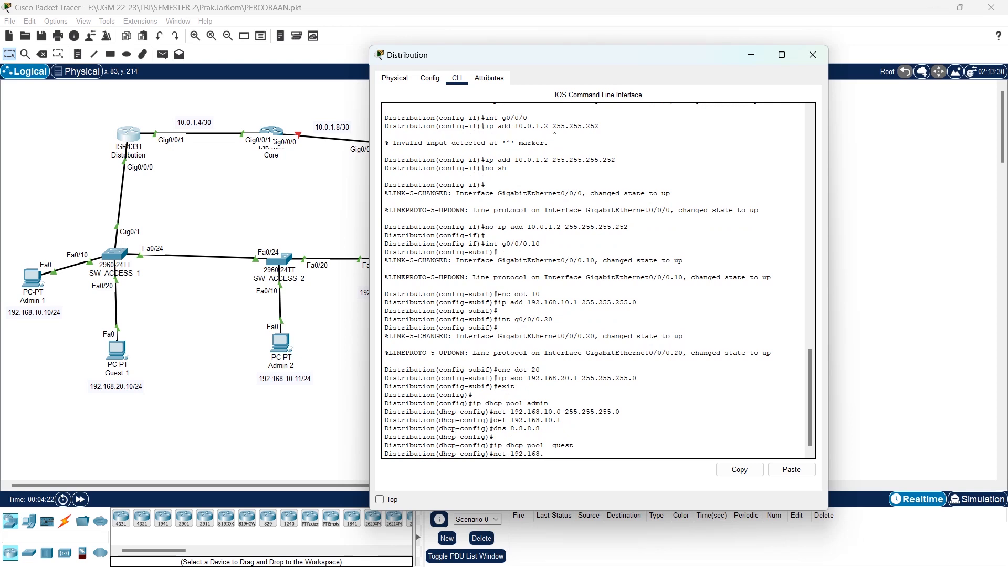
type("20.0 255.255.255.0")
key("Return")
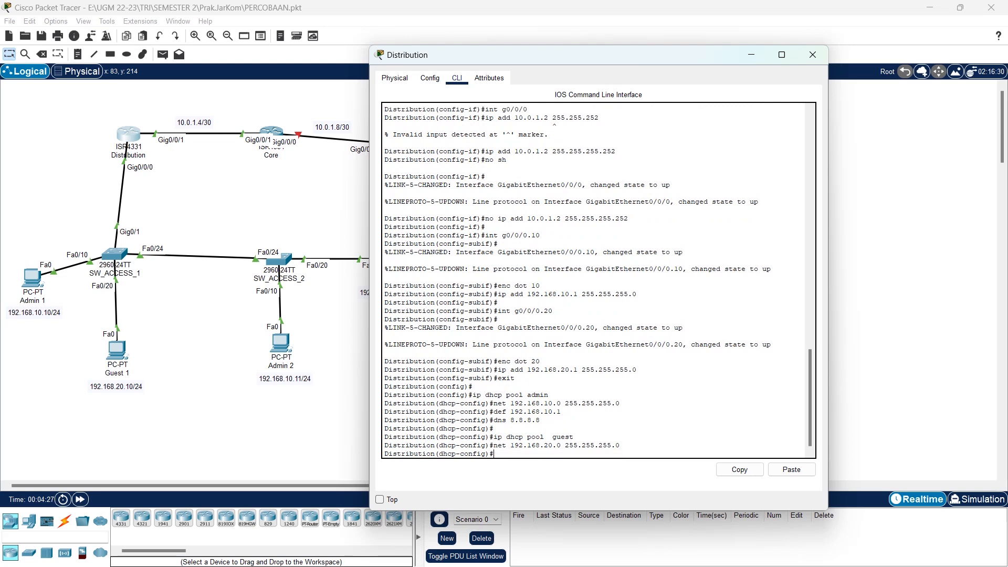
type("def 192.168.20.1")
key("Return")
type("dns 8.8.8.8")
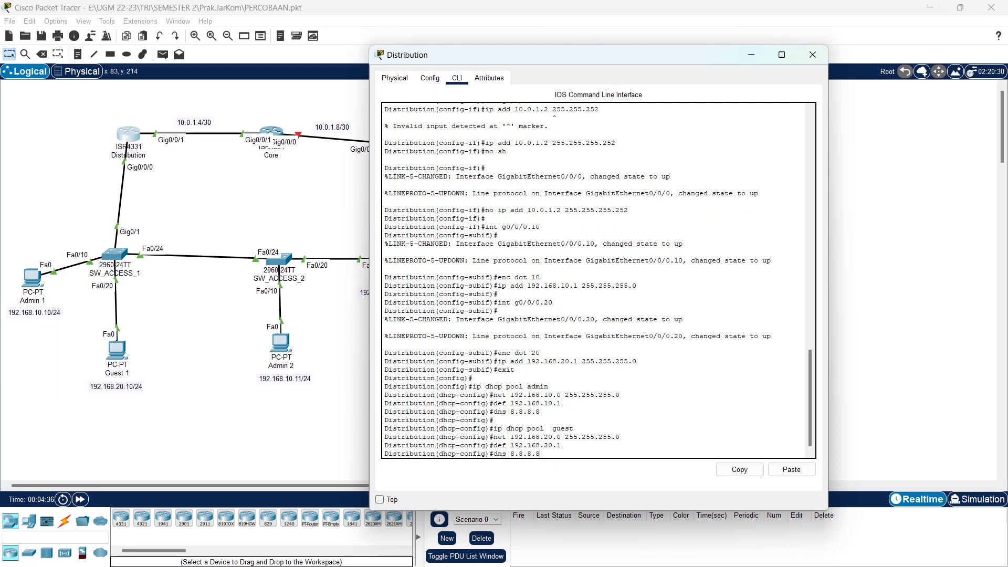
key("Return")
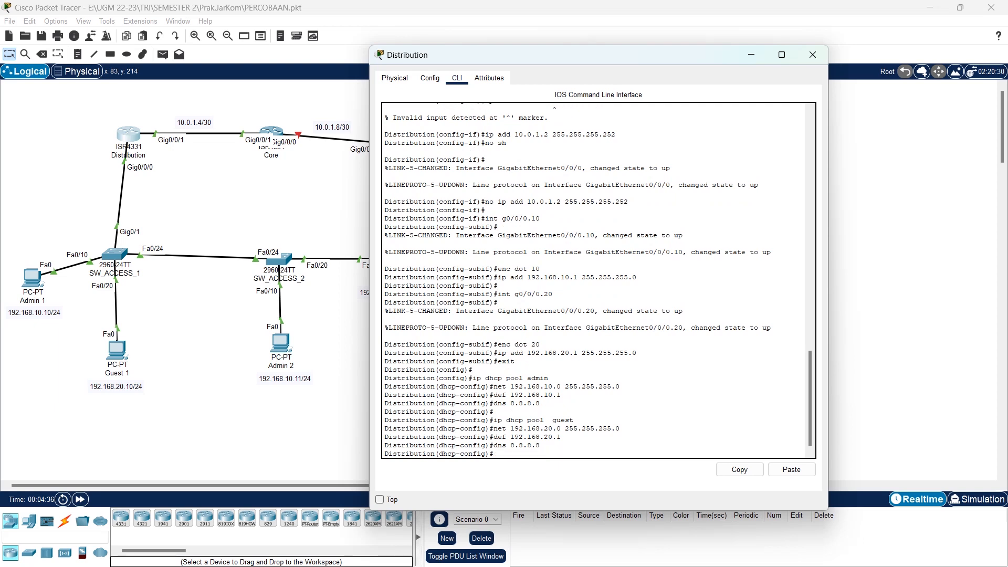
Issue the command to save Distribution's configuration and return to global configuration mode.
type("do wr")
key("Return")
key("Return")
type("exit")
key("Return")
Exclude addresses 192.168.10.1 to 192.168.10.9 and 192.168.20.1 to 192.168.20.9 from DHCP on Distribution.
type("ip dhcp ex")
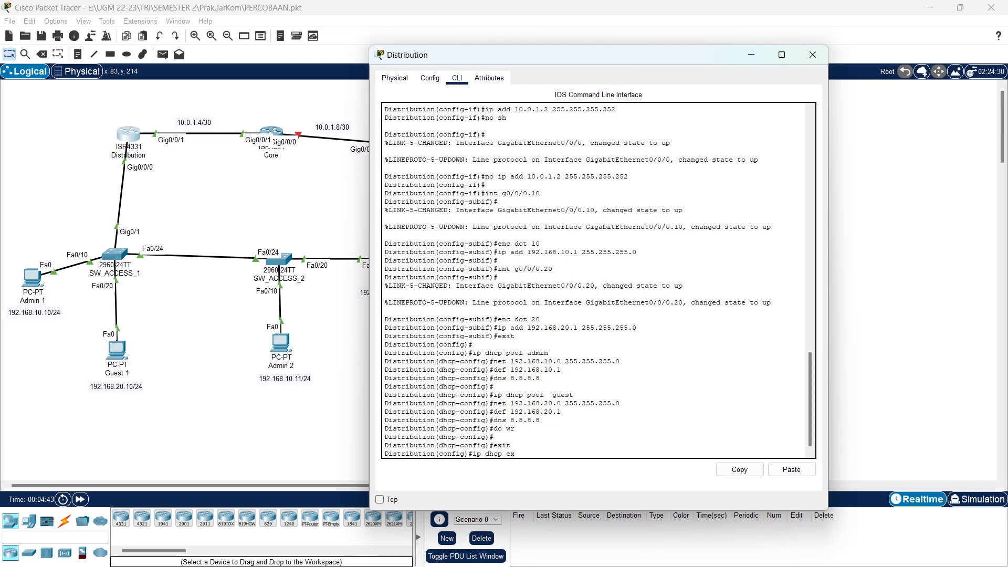
type("c 192.168.10.1 192.168.10.9")
key("Return")
key("Up")
key("Left")
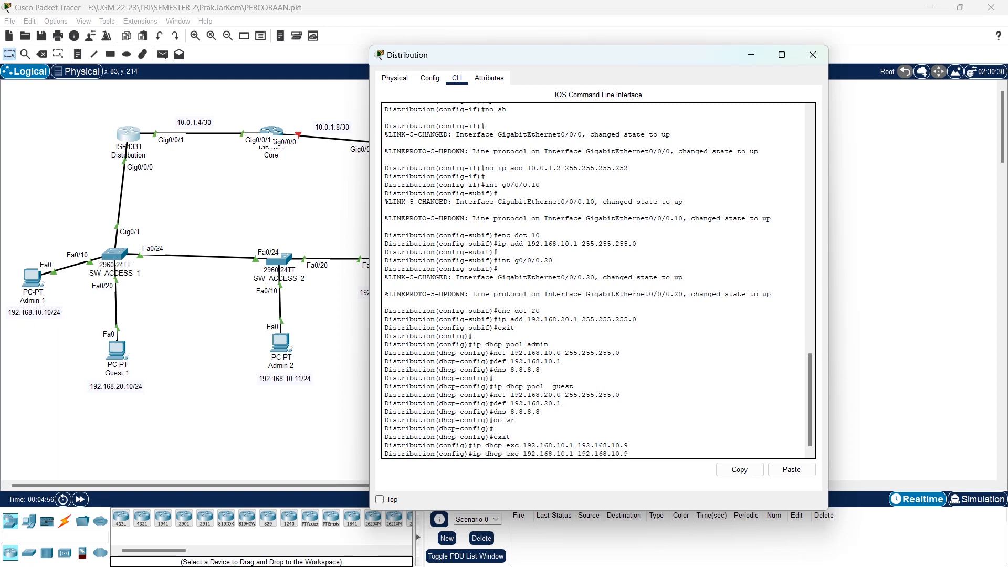
key("BackSpace")
type("2")
key("Return")
Write Distribution's running configuration to memory and minimize its window.
type("do wr")
key("Return")
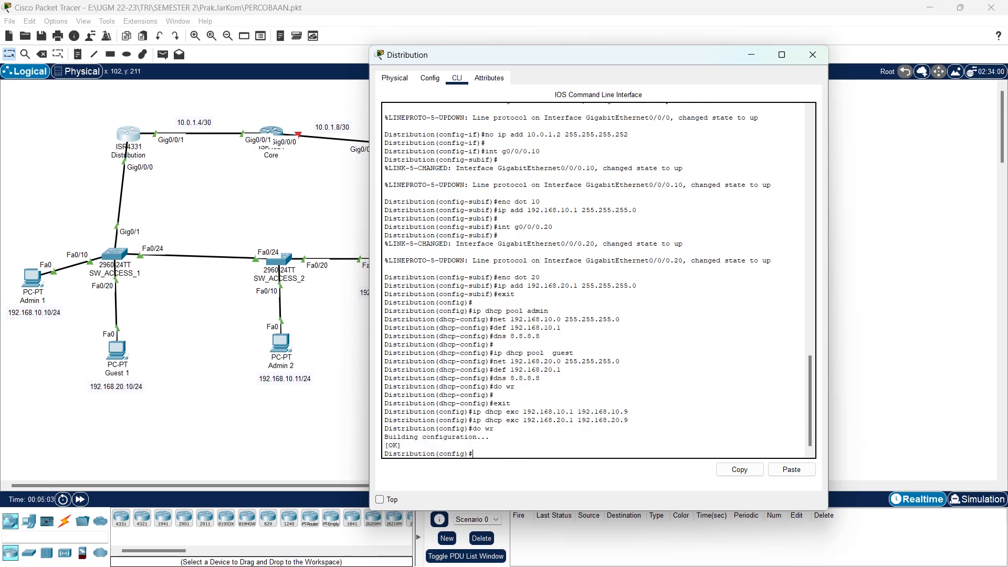
key("Return")
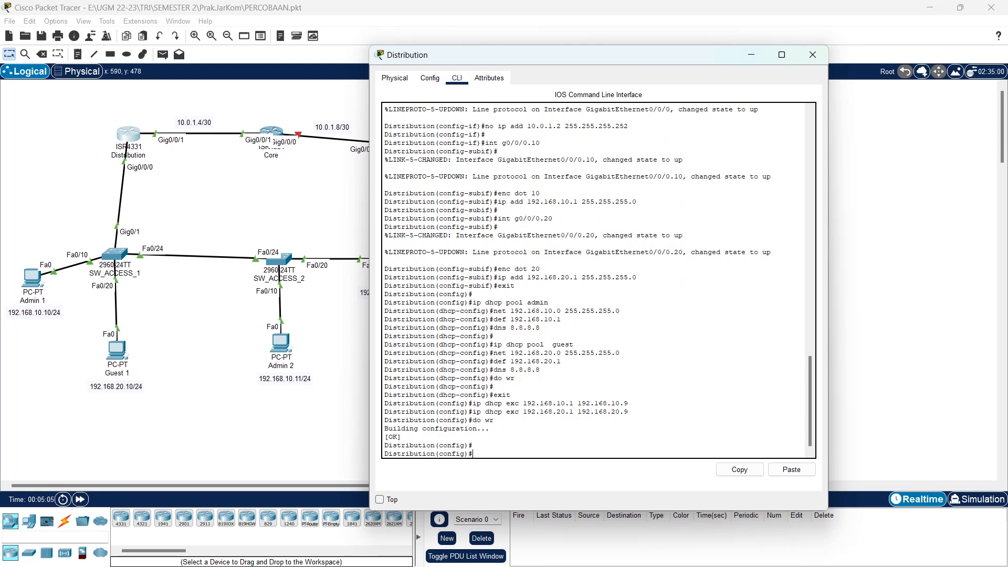
left_click(752, 55)
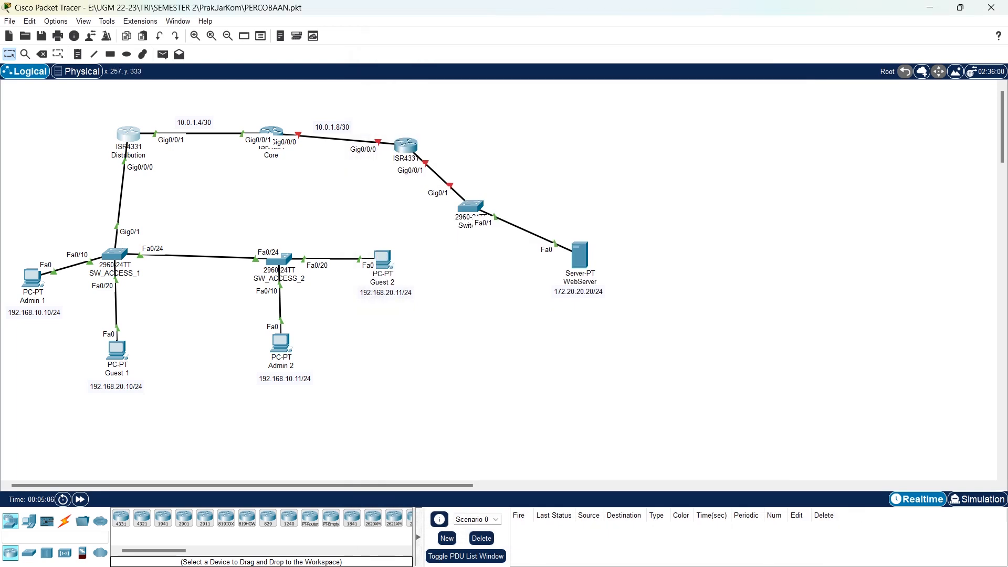
Open the command line of SW_ACCESS_1, enter global configuration mode and set the hostname to SW_Access_1.
left_click(115, 254)
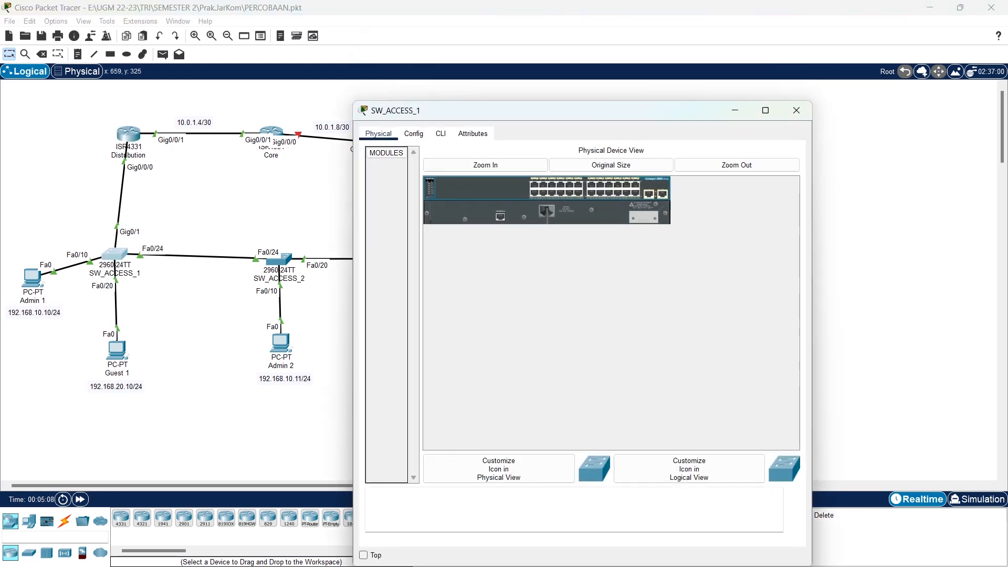
left_click(440, 133)
key("Return")
type("en")
key("Return")
type("conf ter")
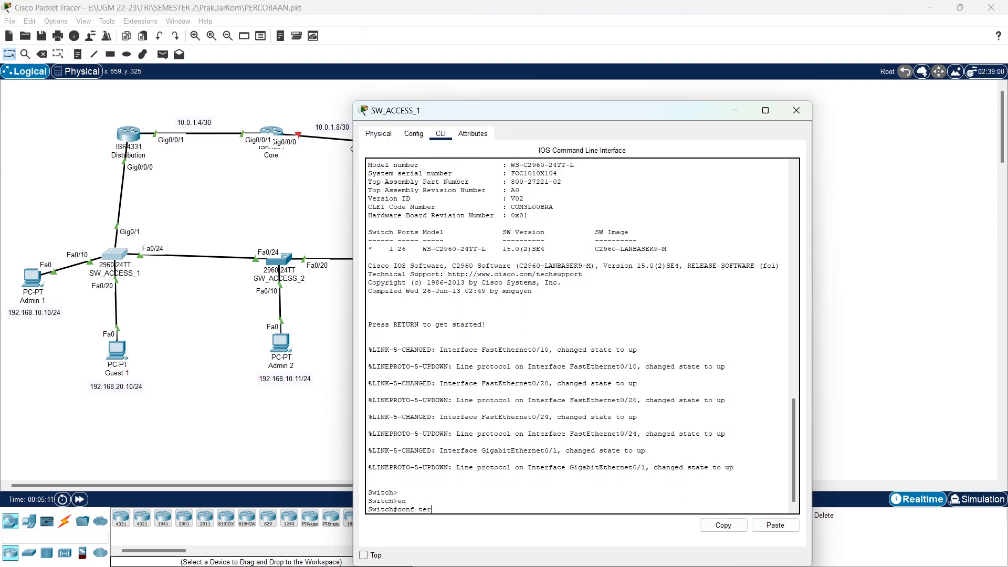
key("Return")
type("hos SW_Acces")
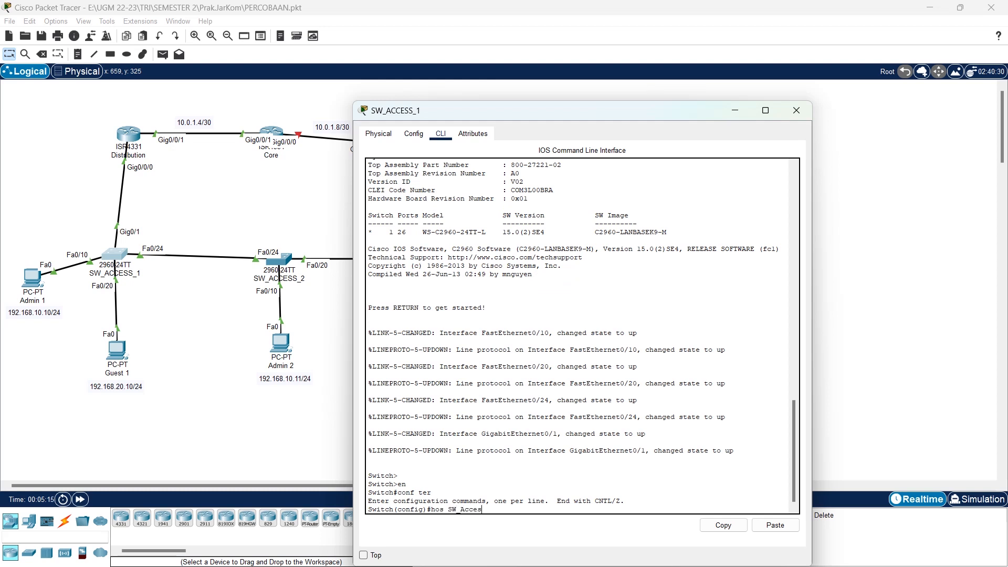
type("s_1")
key("Return")
key("Return")
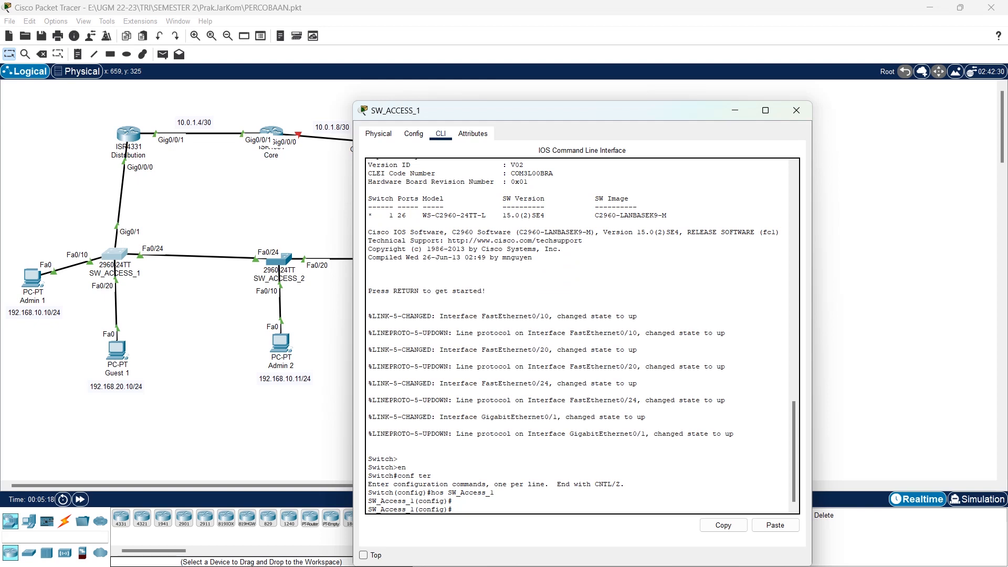
Create VLAN 10 named admin and VLAN 20 named guest on SW_Access_1.
type("vl 10")
key("Return")
type("name admin")
key("Return")
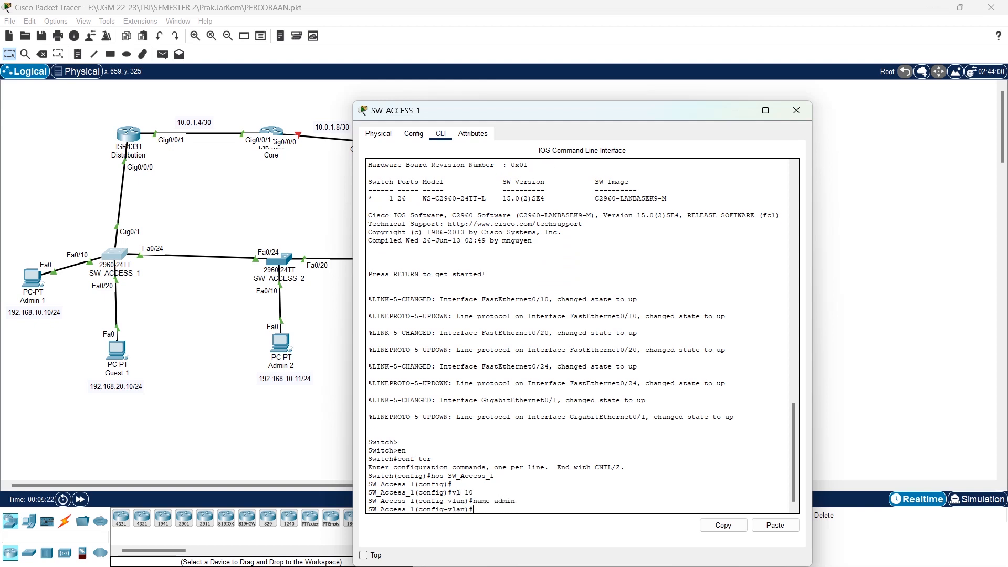
type("vl 20")
key("Return")
type("name guest")
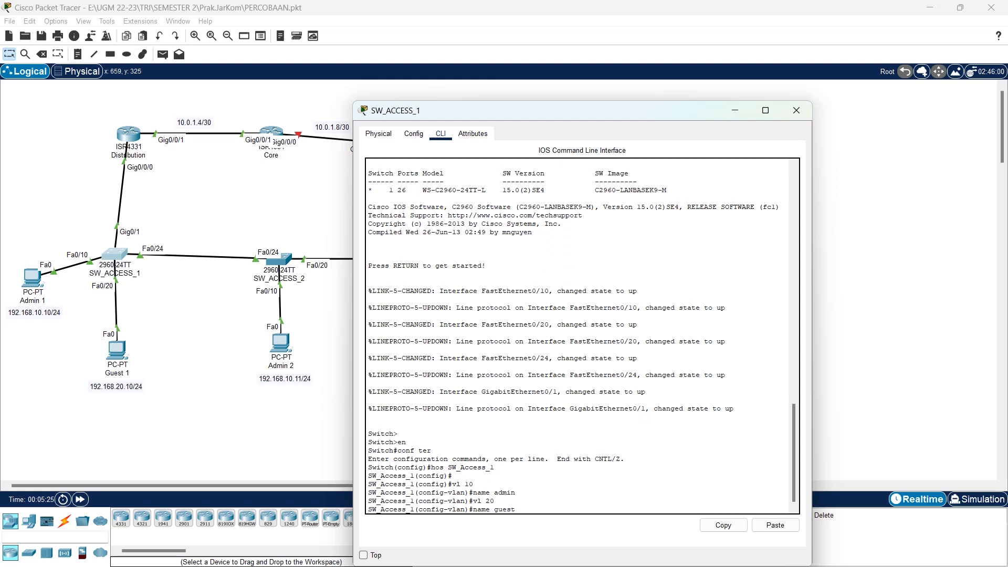
key("Return")
key("Return")
Set SW_Access_1's interface g0/1 to trunk mode and allow VLANs 10 and 20 on it.
type("int g0/1")
key("Return")
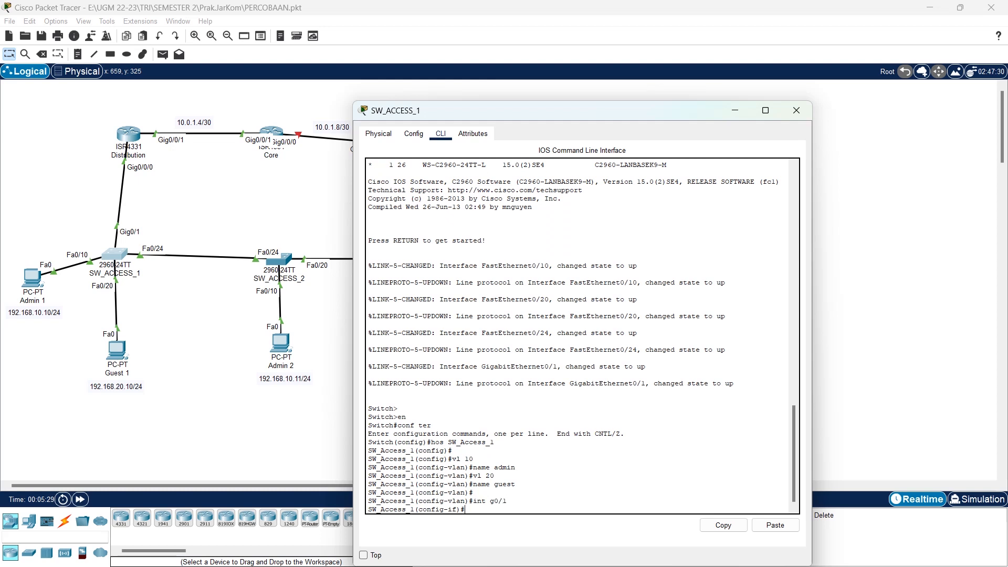
type("sw mo tr")
key("Return")
key("Return")
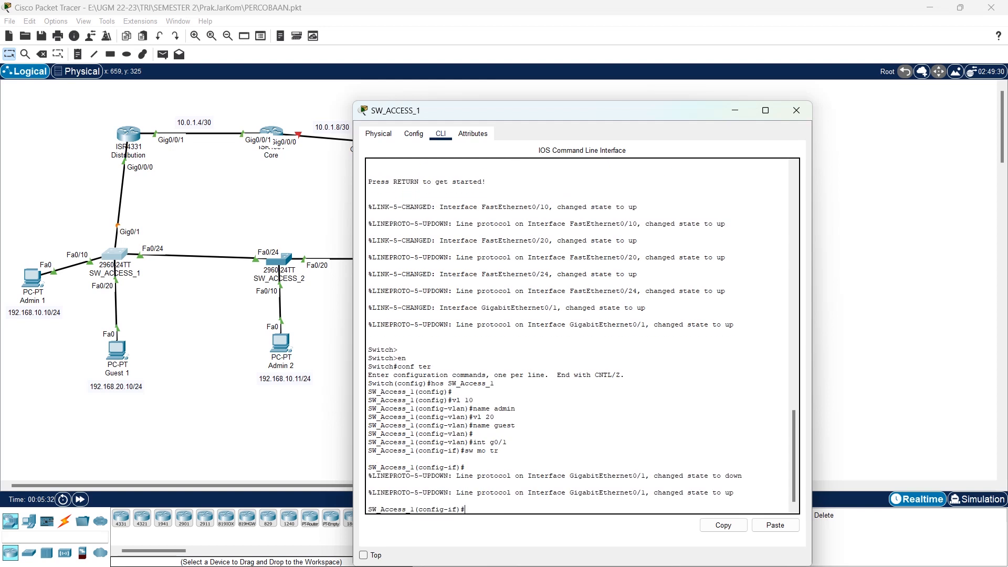
type("sw tr al vl 10,20")
key("Return")
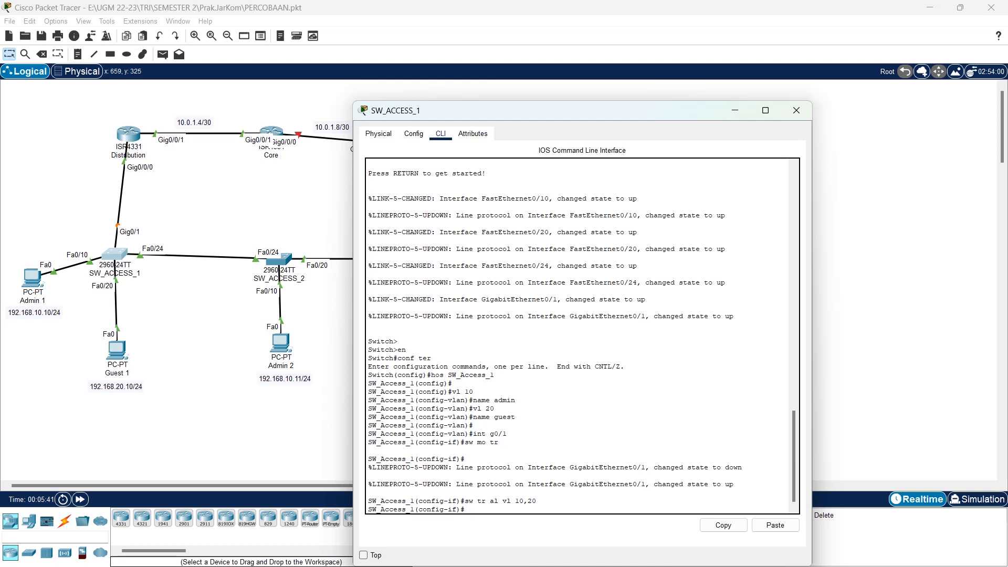
key("Return")
Set interface f0/10 on SW_Access_1 to access mode and assign it to VLAN 10.
type("int g")
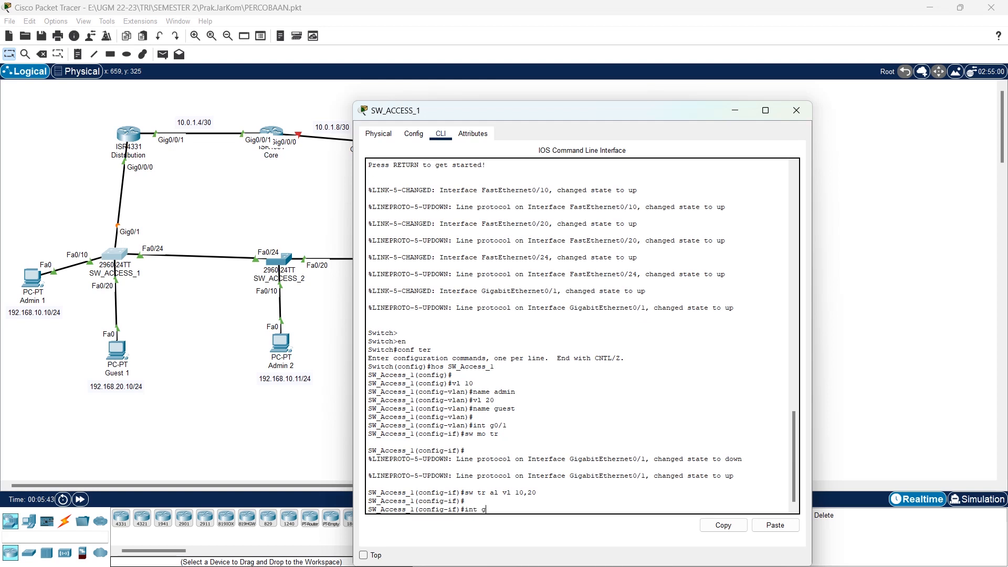
type("0/")
type("20")
key("BackSpace")
key("BackSpace")
type("10")
key("Return")
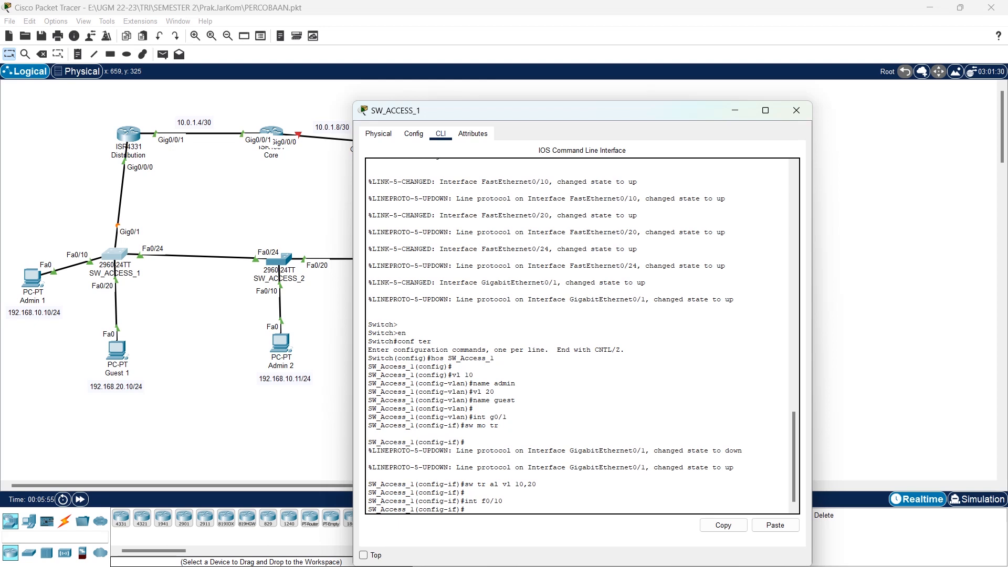
type("sw mo acc")
key("Return")
type("sw ")
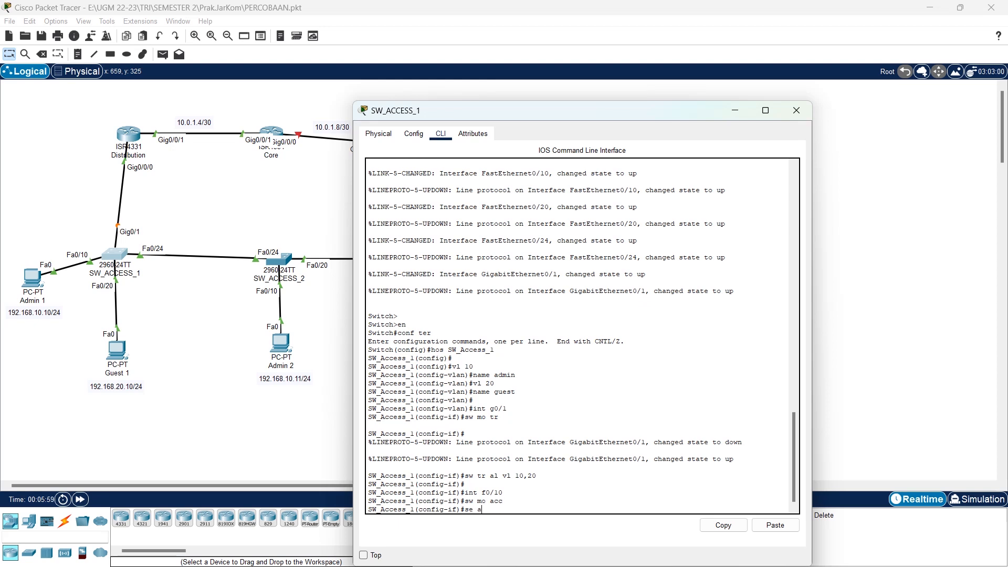
type("acc vl 10")
key("Return")
key("Return")
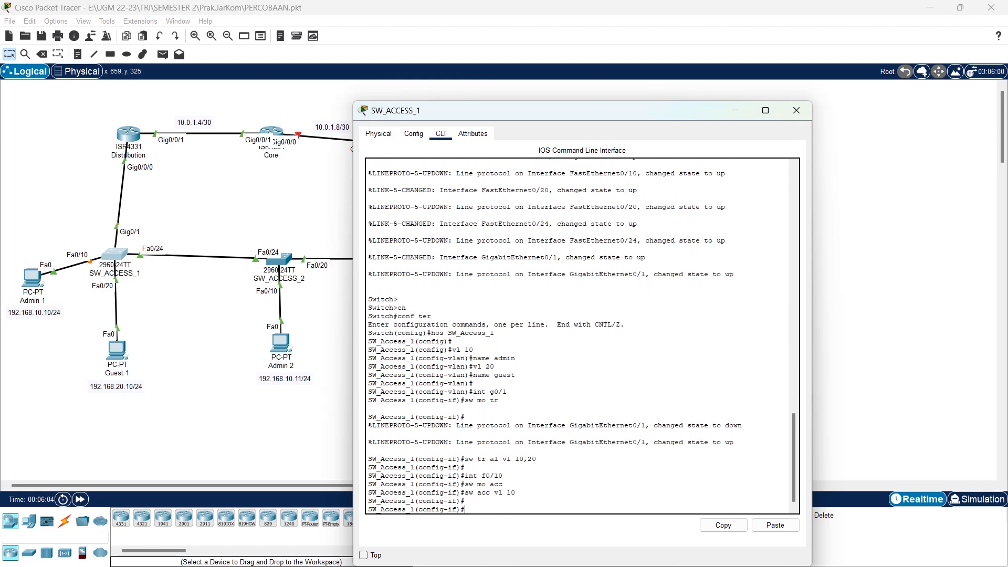
Set interface f0/20 on SW_Access_1 to access mode and assign it to VLAN 20.
type("int f0/20")
key("Return")
type("sw mo")
type("acc")
key("Return")
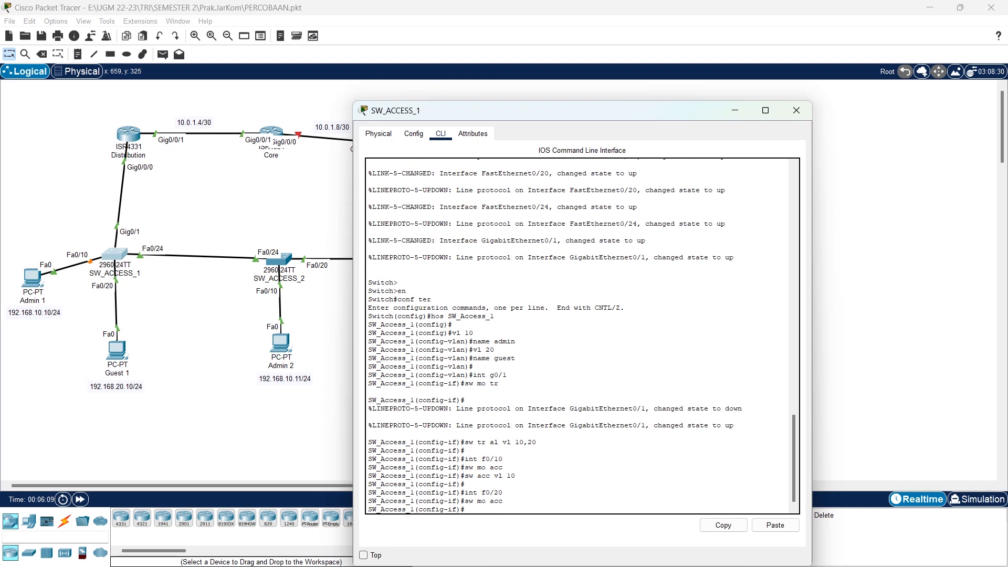
type("sw acc vl 20")
key("Return")
key("Return")
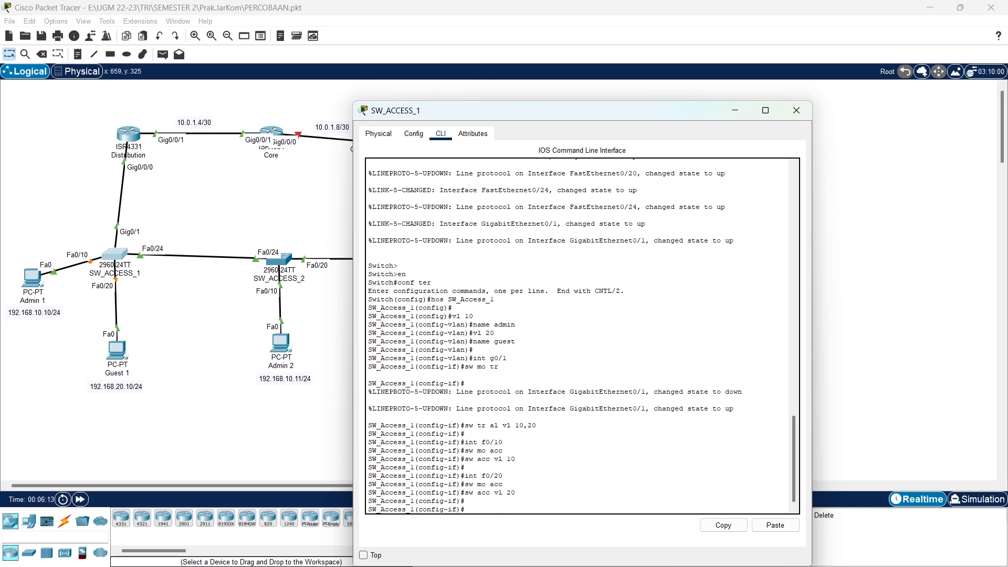
Set SW_Access_1's interface f0/24 to trunk mode with VLANs 10 and 20 allowed.
type("int f0/24")
key("Return")
type("sw mo tr")
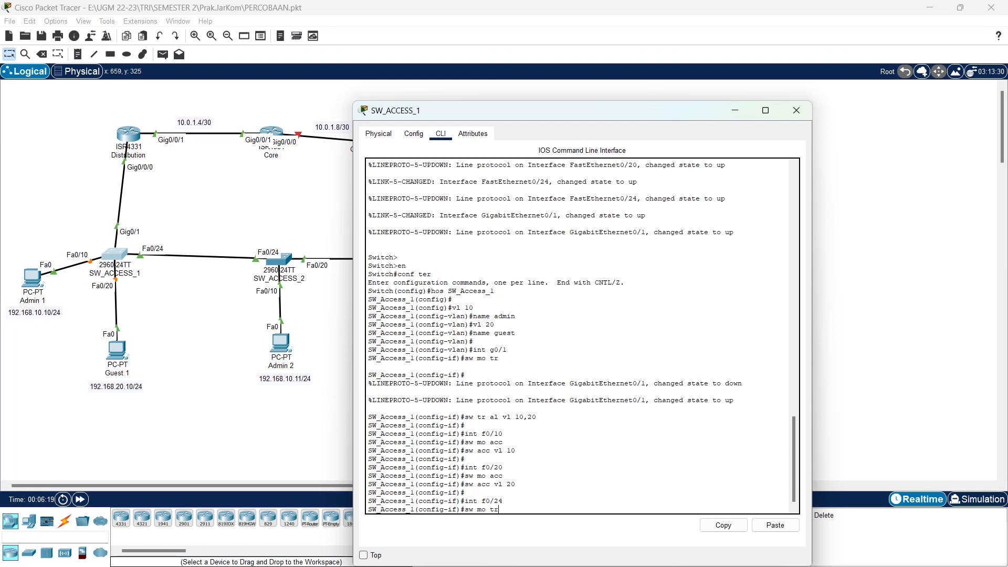
key("Return")
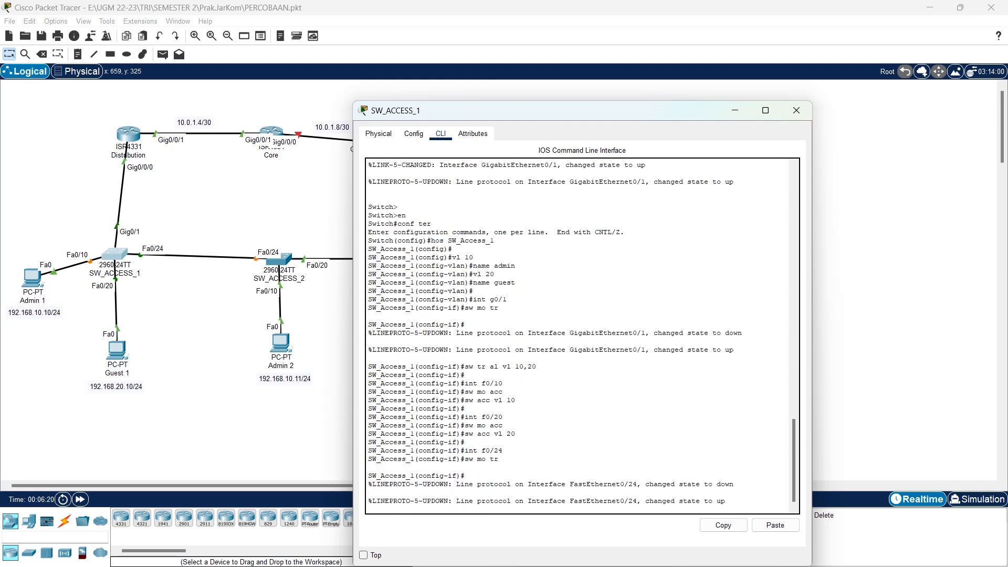
type("sw")
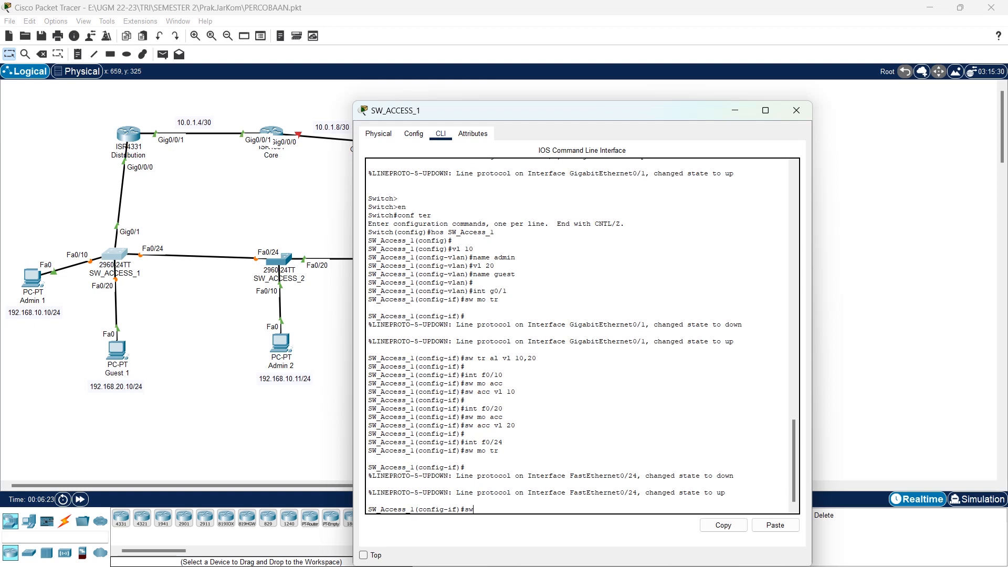
type(" tr all vl 10,20")
key("Return")
Save SW_Access_1's configuration and minimize the switch window.
type("do wr")
key("Return")
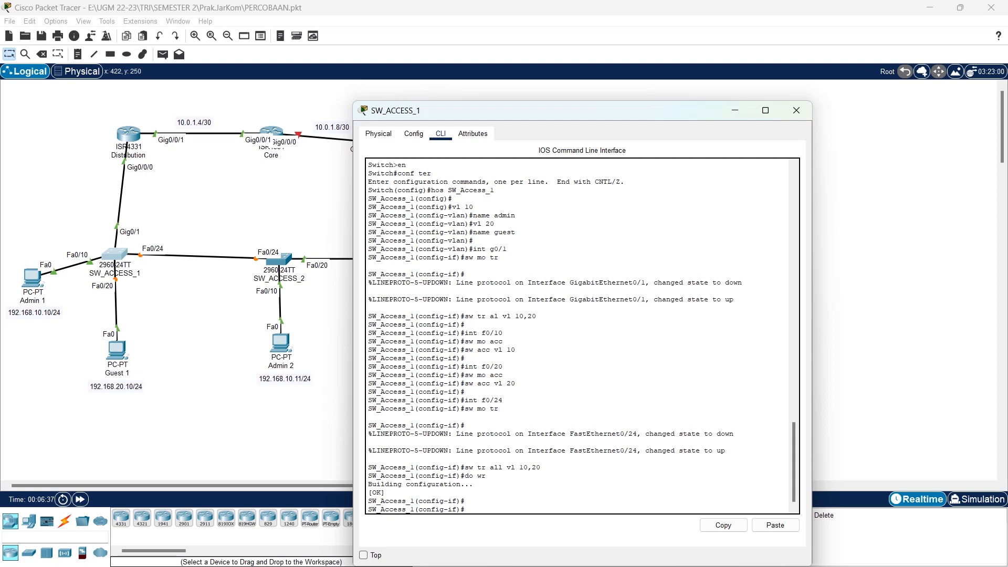
left_click(735, 110)
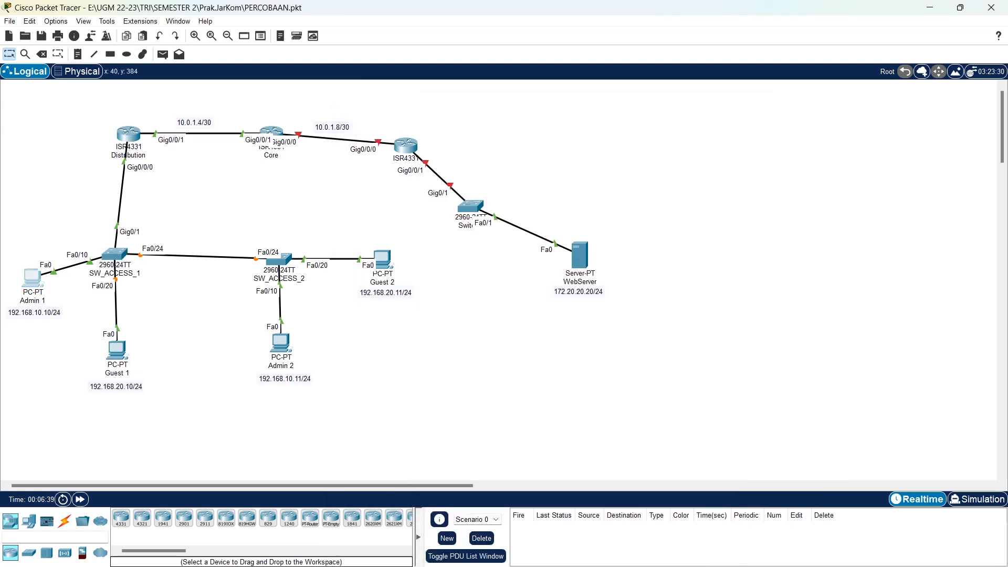
Switch the Admin 1 PC's FastEthernet0 IPv4 configuration to DHCP and close its window.
left_click(32, 277)
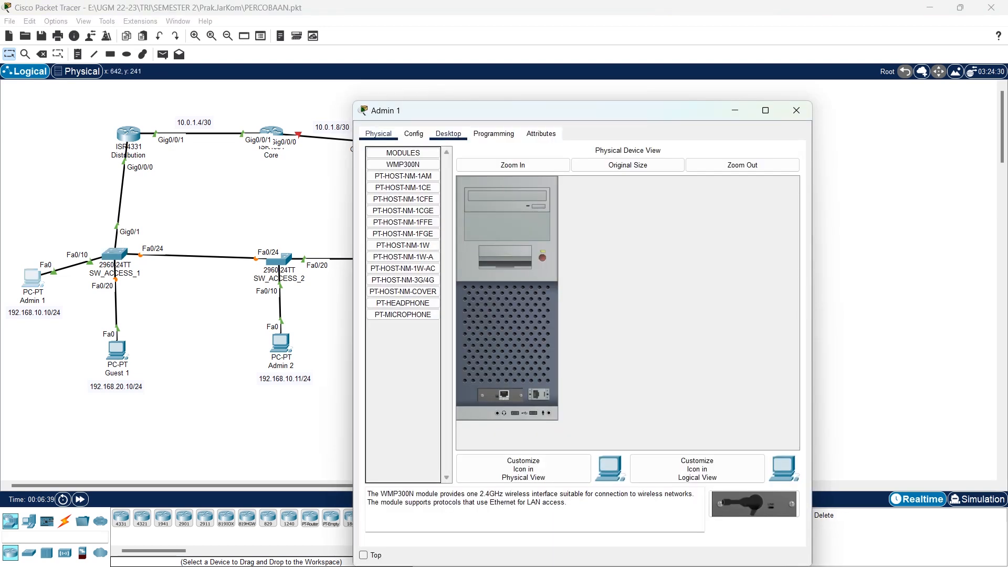
left_click(448, 134)
left_click(407, 176)
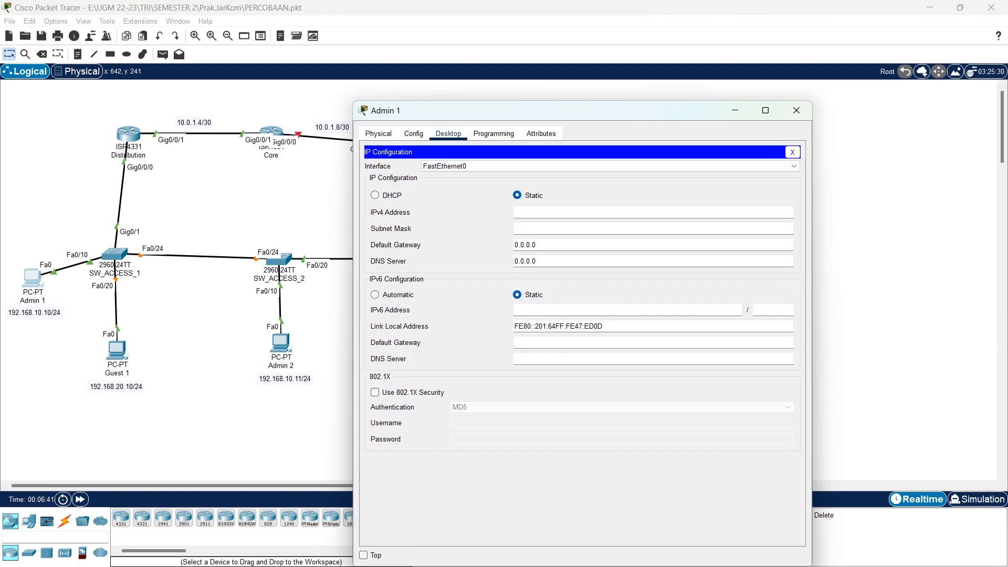
left_click(375, 195)
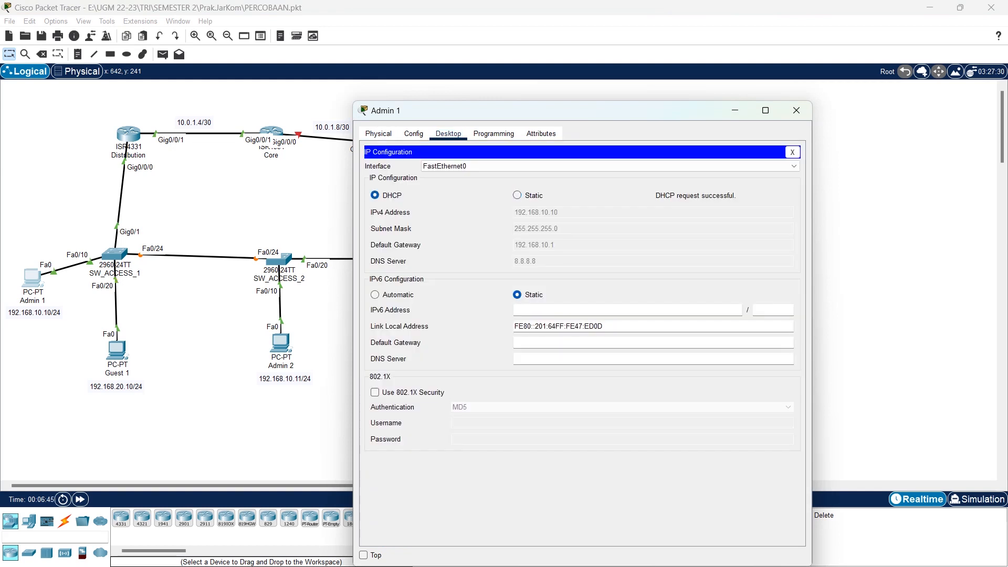
left_click(797, 110)
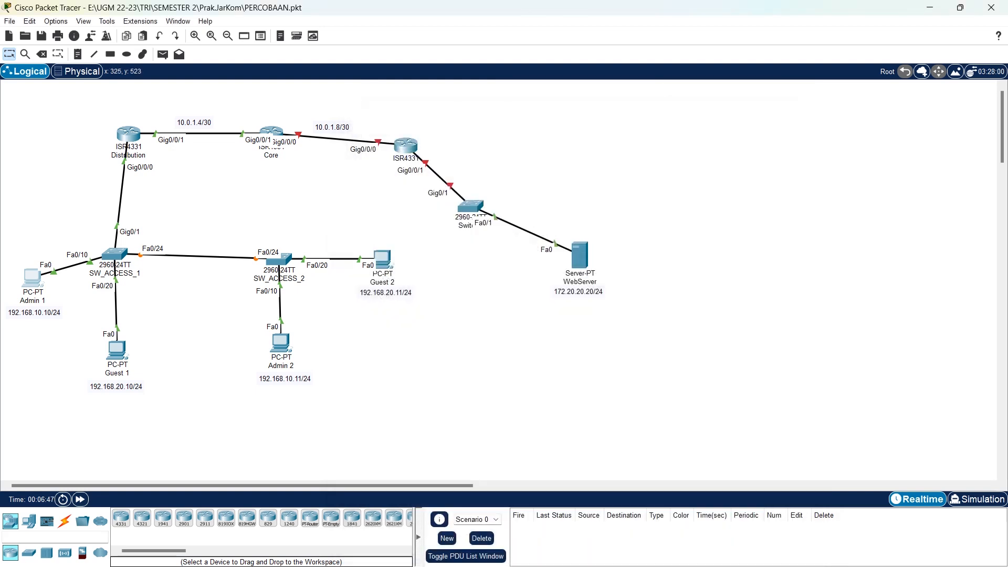
Switch the Guest 1 PC's FastEthernet0 IPv4 configuration to DHCP and close its window.
left_click(117, 349)
left_click(448, 153)
left_click(375, 214)
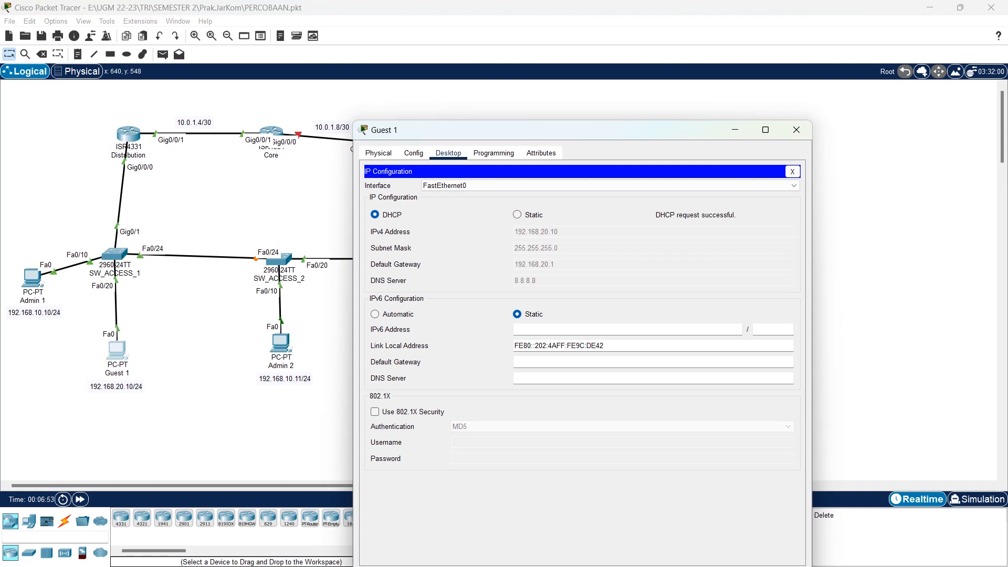
left_click(797, 130)
Enter global configuration mode in the SW_ACCESS_2 switch's command line and set its hostname to SW_Access_2.
left_click(278, 259)
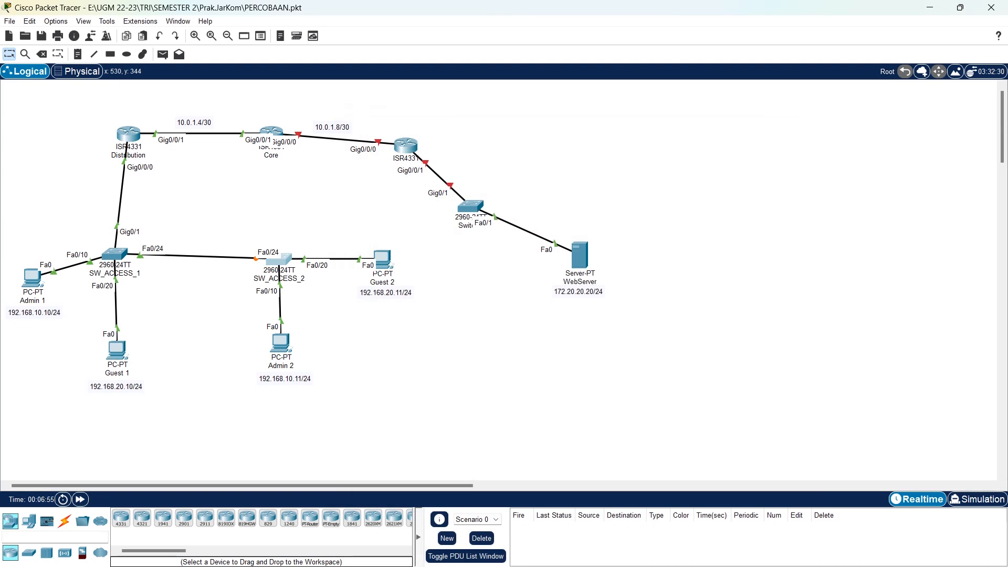
left_click(441, 136)
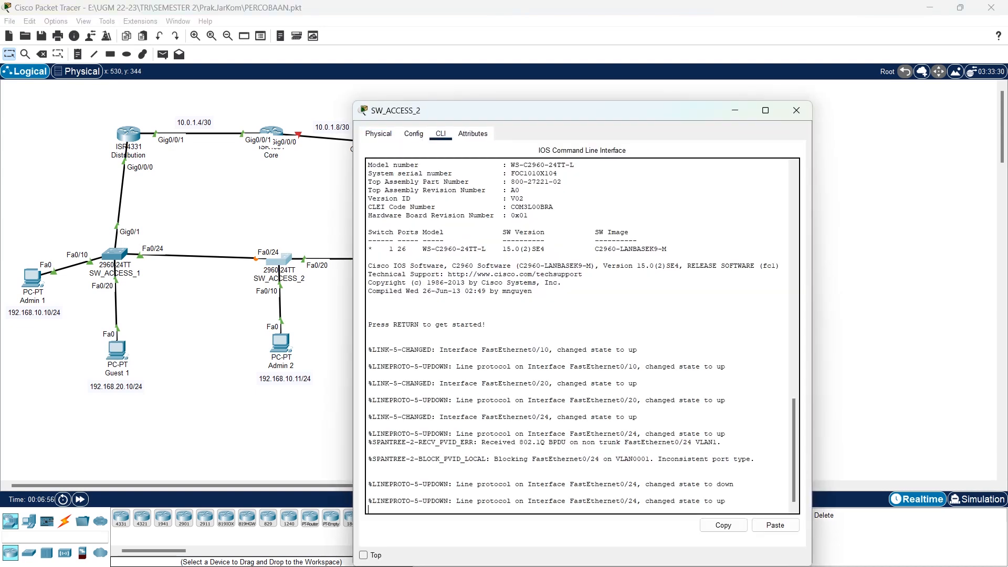
key("Return")
key("Return")
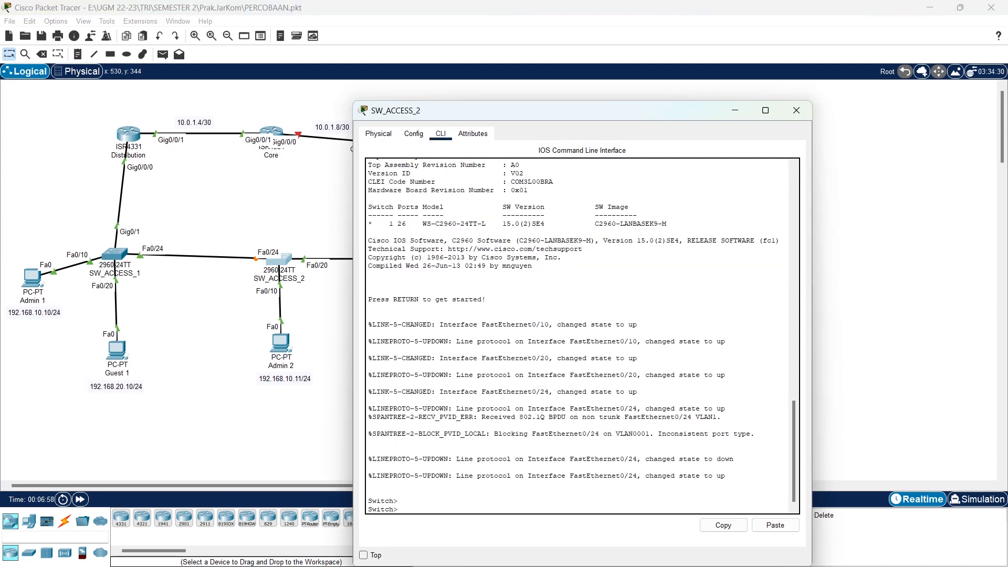
type("en")
key("Return")
type("conf ter")
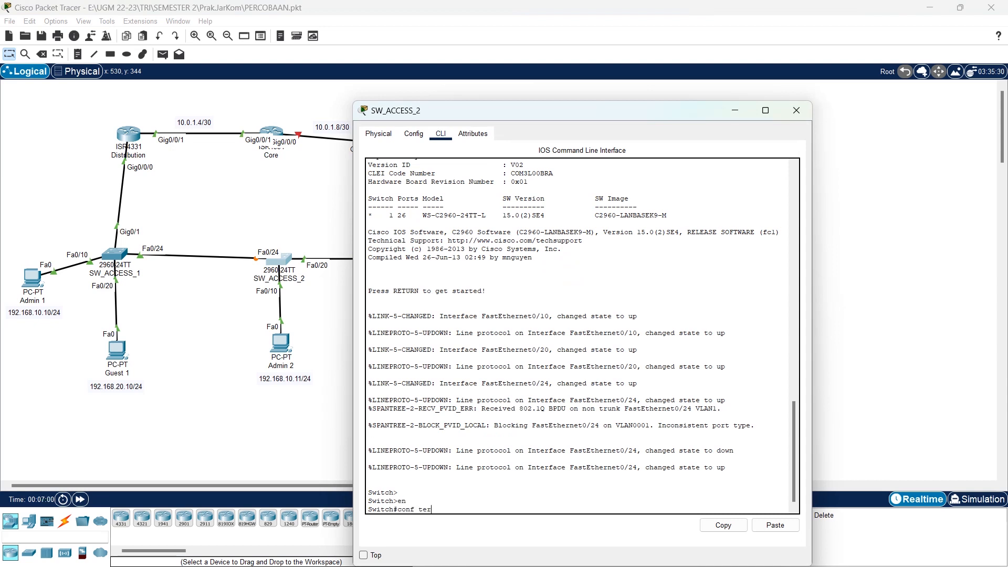
key("Return")
type("hos SW_Access")
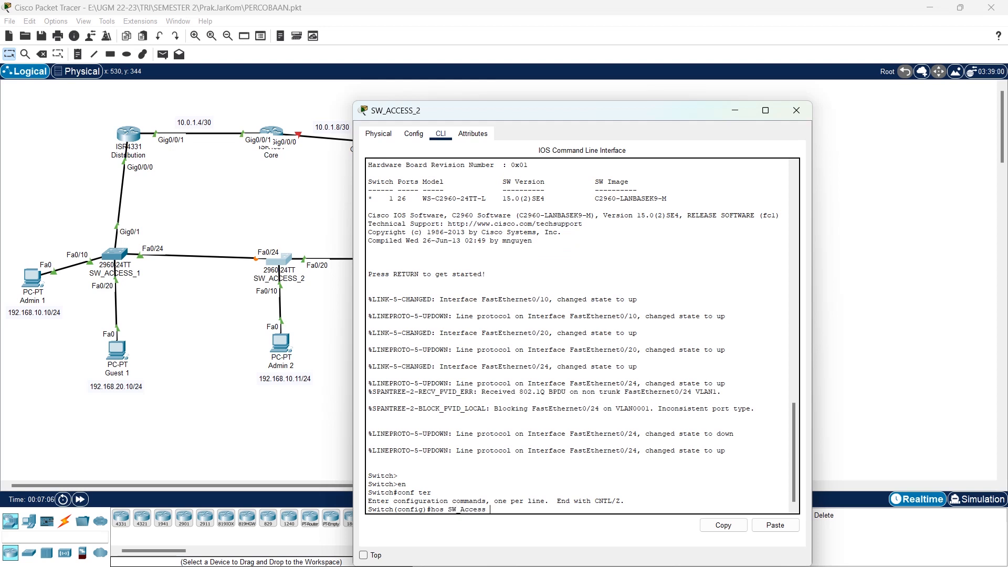
type("_2")
key("Return")
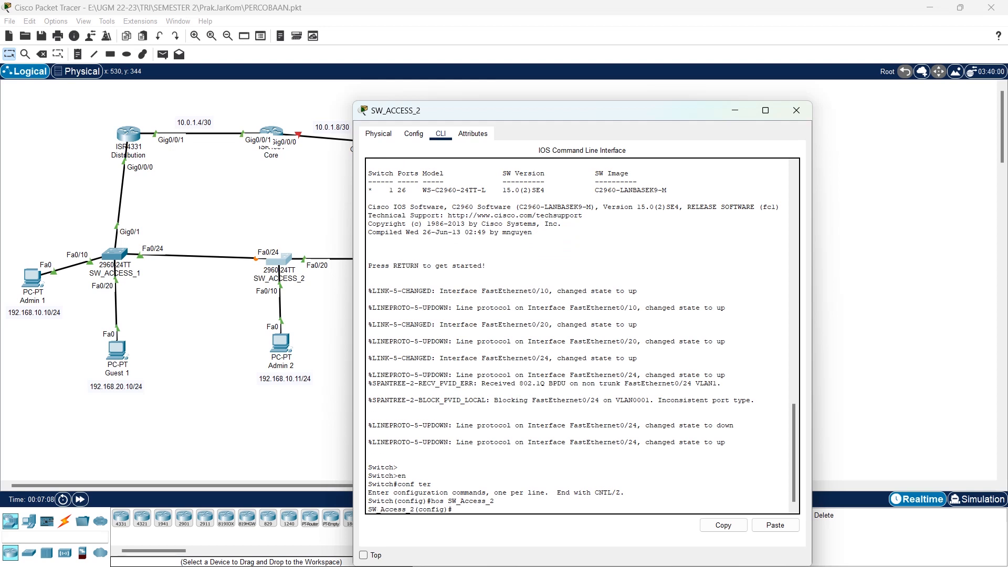
key("Return")
Create VLAN 10 named admin and VLAN 20 named guest on SW_Access_2.
type("vl 10")
key("Return")
type("name admin")
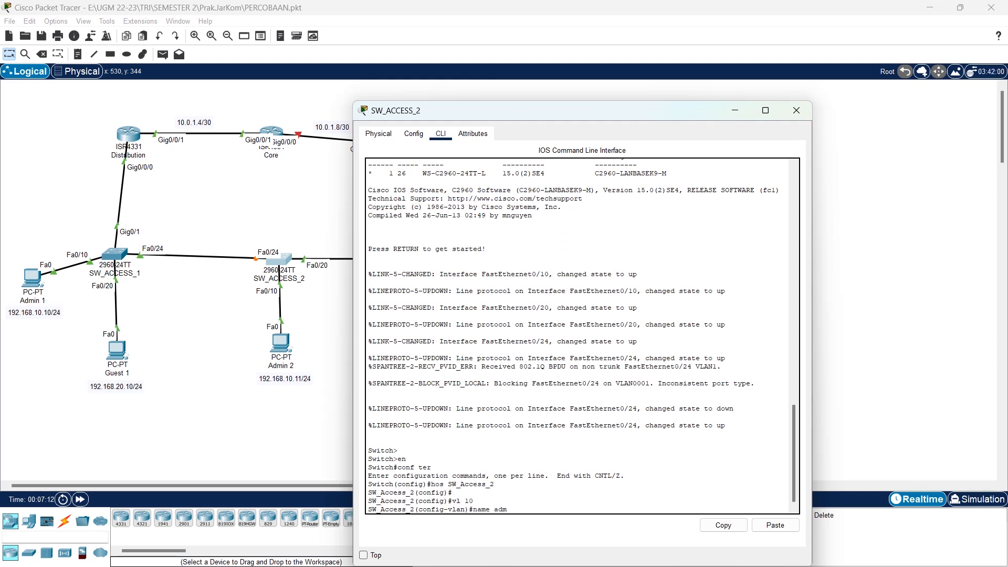
key("Return")
type("v")
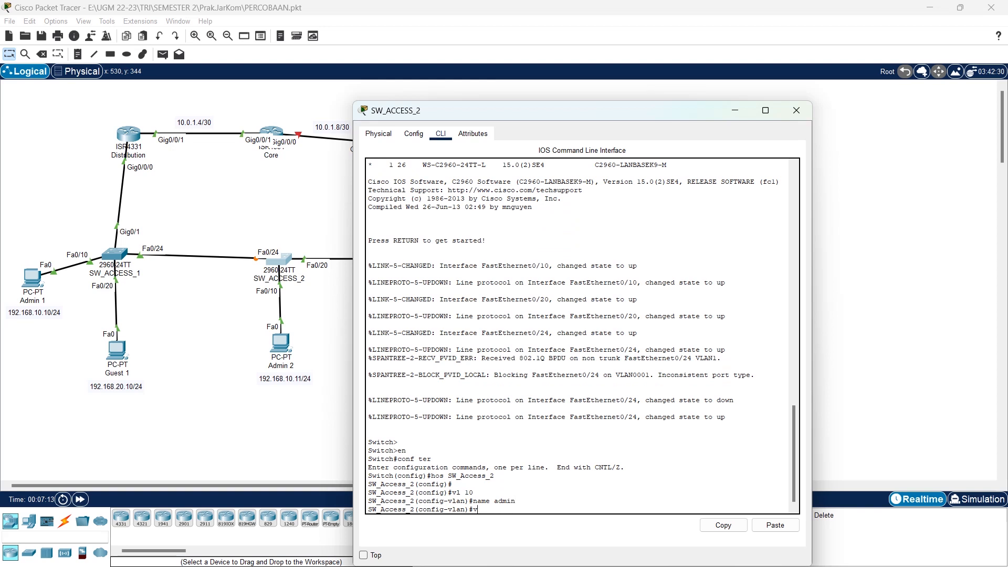
type("l 20")
key("Return")
type("name")
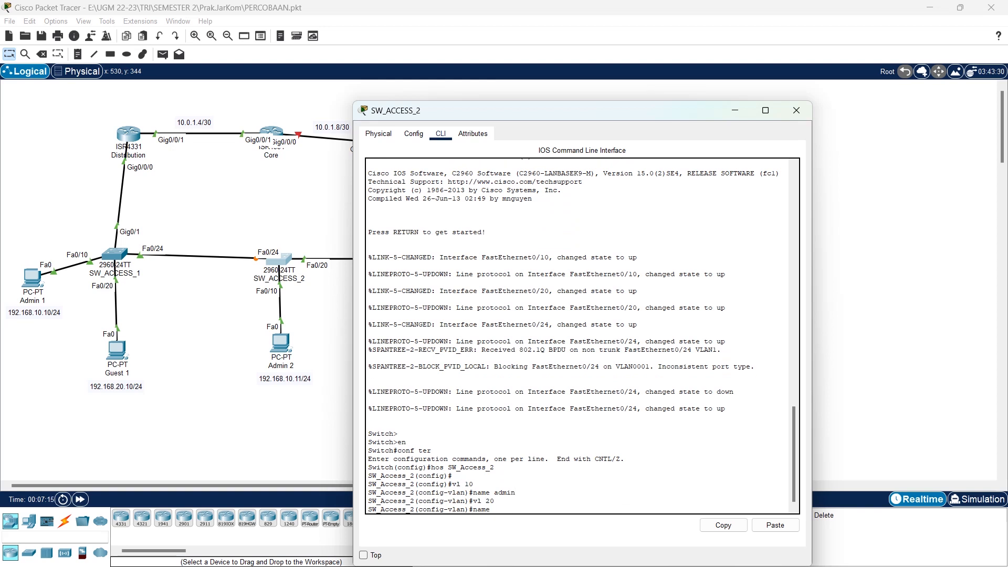
type(" guest")
key("Return")
key("Return")
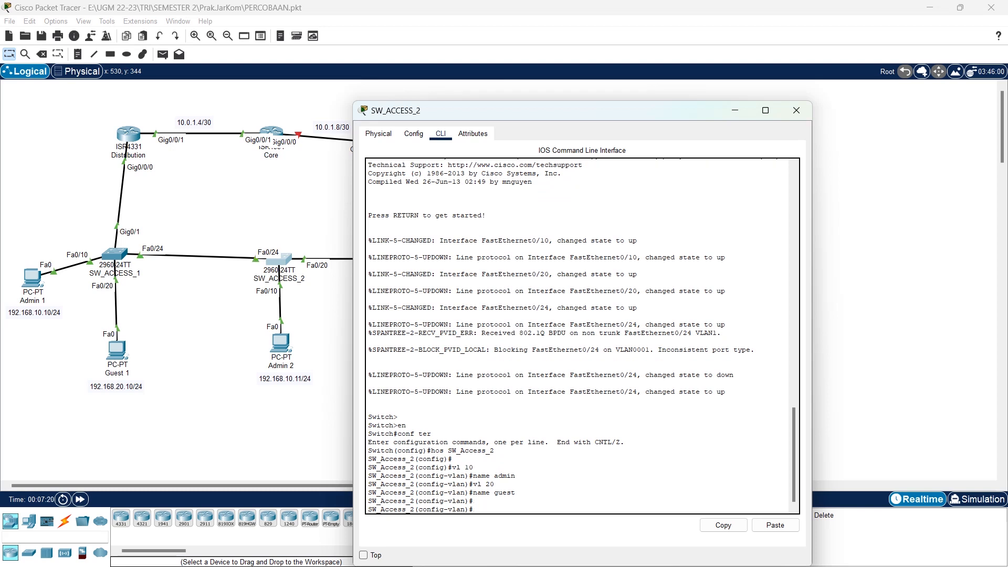
Set SW_Access_2's interface f0/24 to trunk mode with VLANs 10 and 20 allowed.
type("int g")
key("BackSpace")
type("f0/24")
key("Return")
type("sw")
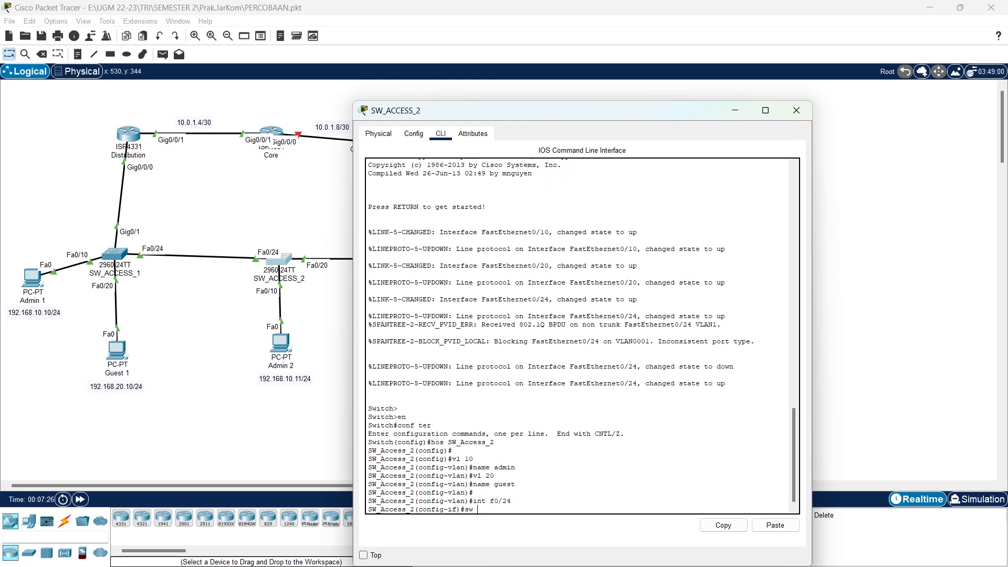
type(" mo tr")
key("Return")
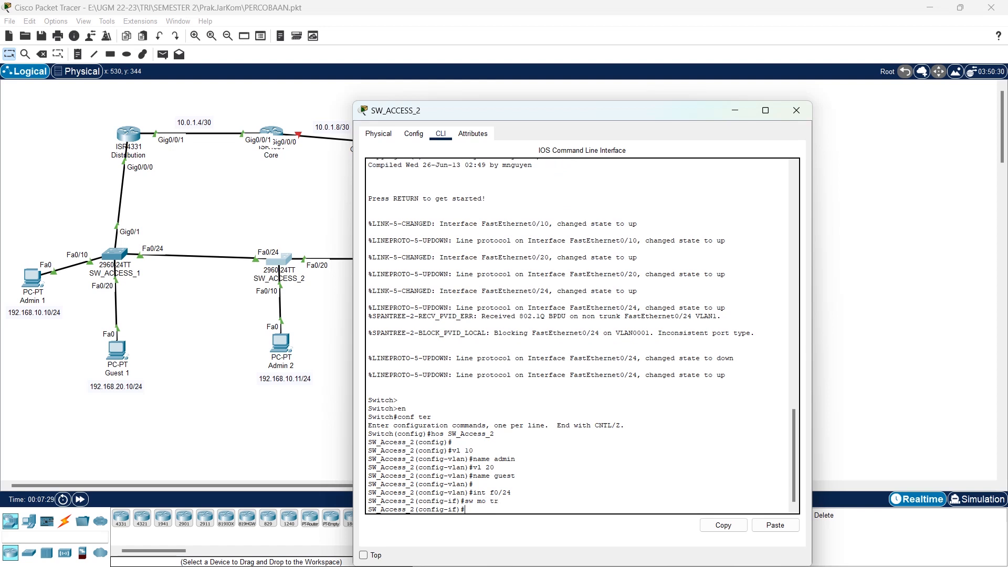
type("sw tr al vl 10,20")
key("Return")
key("Return")
Set interface f0/10 on SW_Access_2 to access mode and assign it to VLAN 10.
type("int")
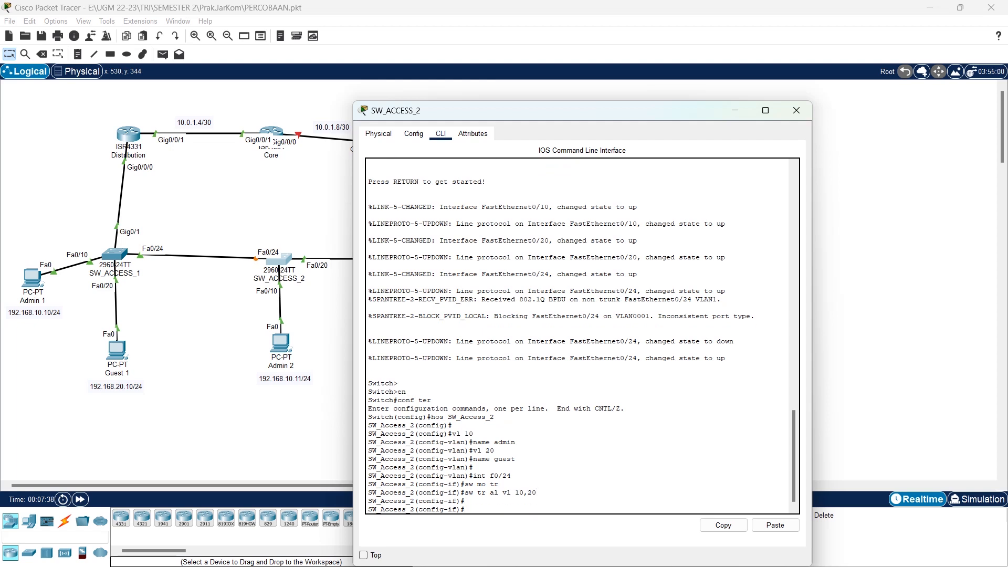
type(" f0/10")
key("Return")
type("sw mo acc")
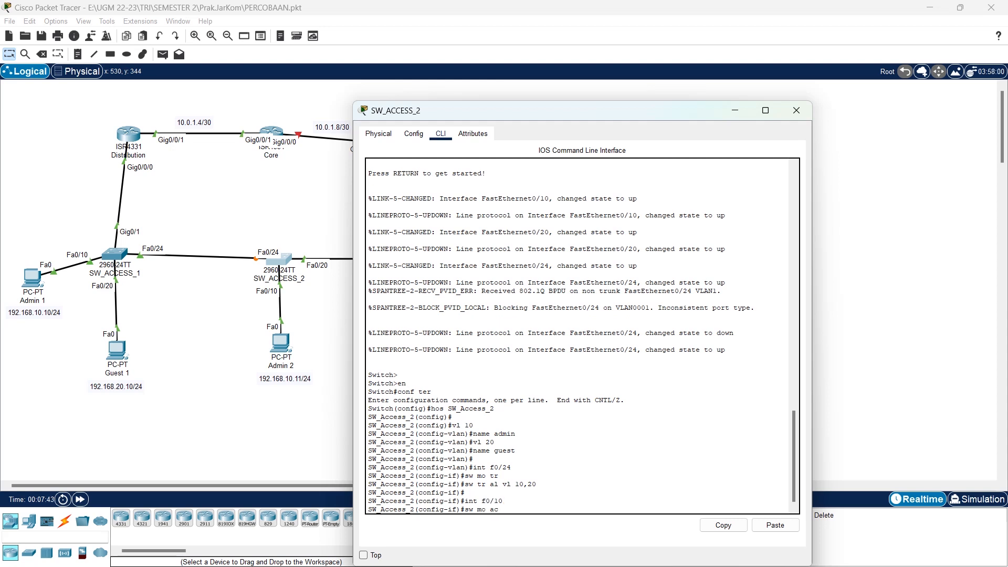
key("Return")
type("sw acc vl 10")
key("Return")
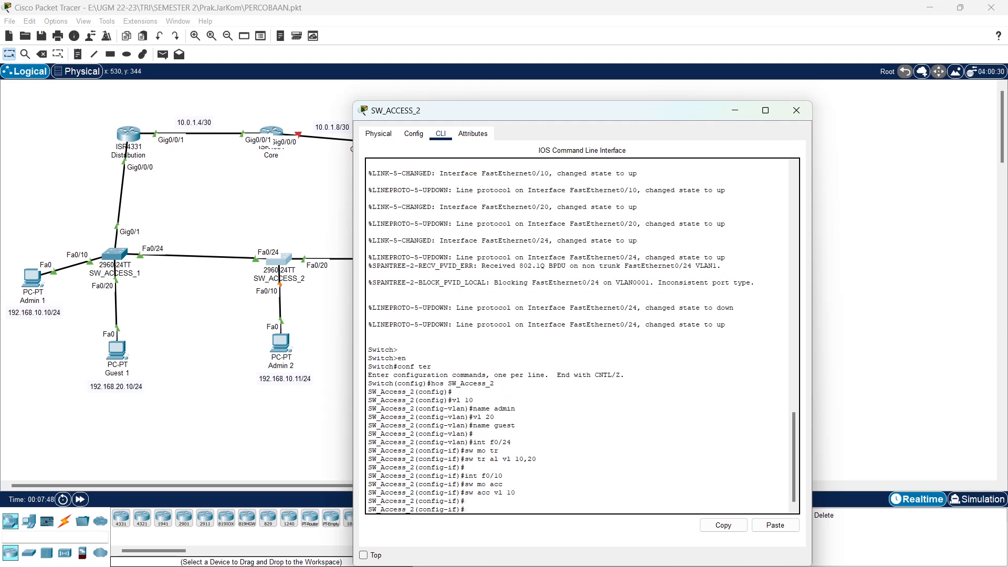
Set interface f0/20 on SW_Access_2 to access mode and assign it to VLAN 20.
type("int f0/20")
key("Return")
type("sw mo acc")
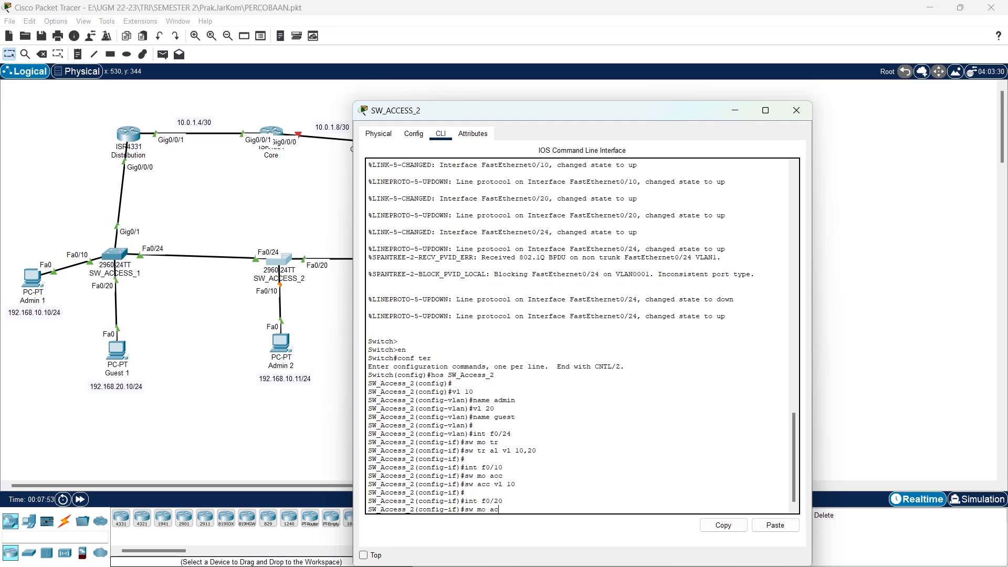
key("Return")
type("sw acc vl 20")
key("Return")
key("Return")
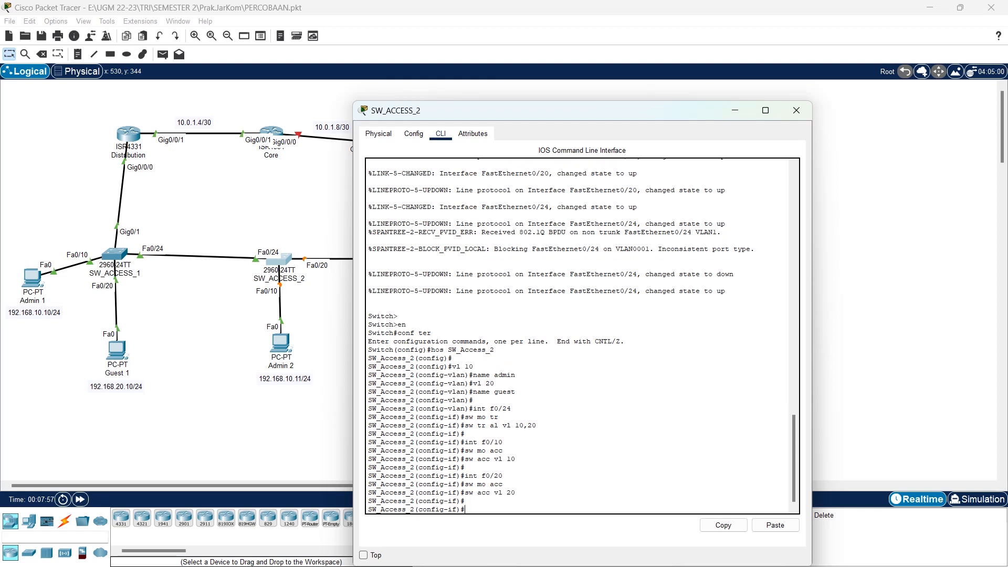
Save SW_Access_2's configuration and close the switch window.
type("do wr")
key("Return")
key("Return")
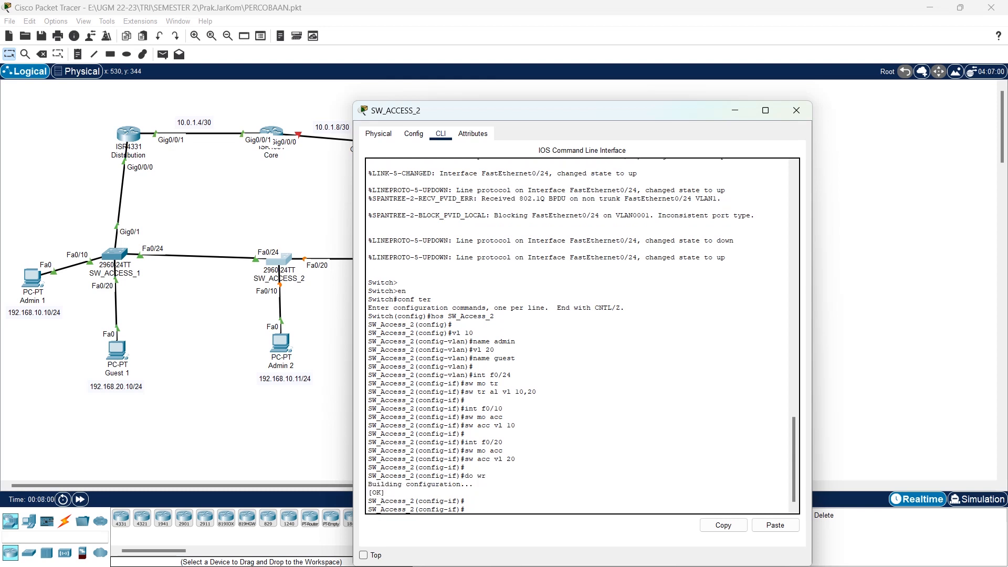
left_click_drag(450, 112, 573, 53)
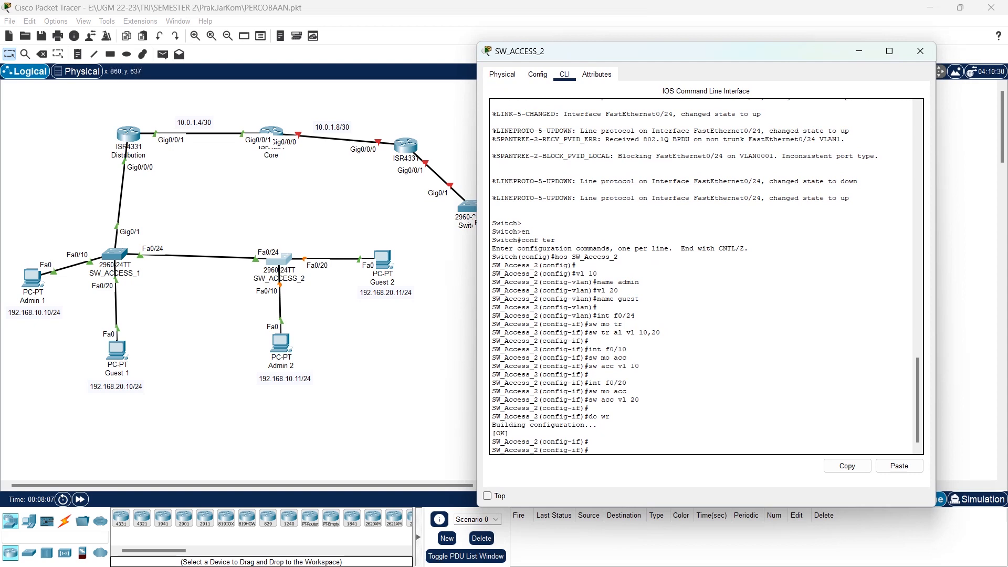
key("alt+F4")
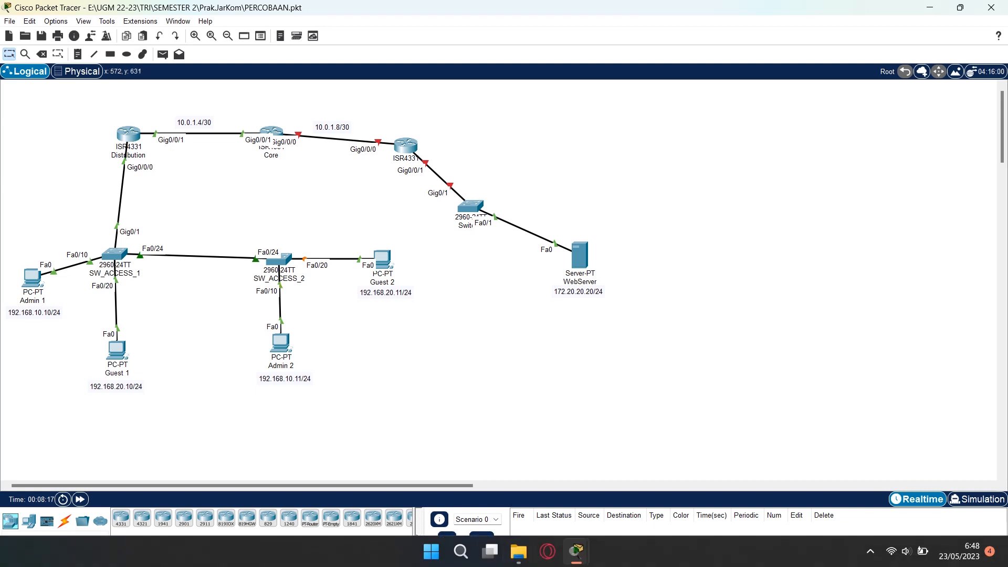
Switch the Admin 2 PC's FastEthernet0 IPv4 configuration to DHCP and close its window.
left_click(281, 343)
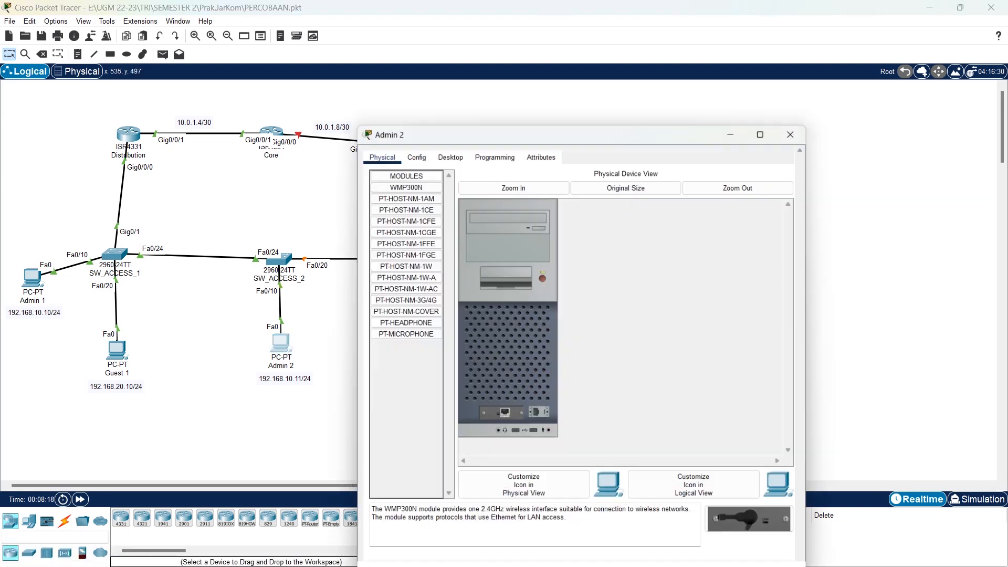
left_click(448, 134)
left_click(420, 172)
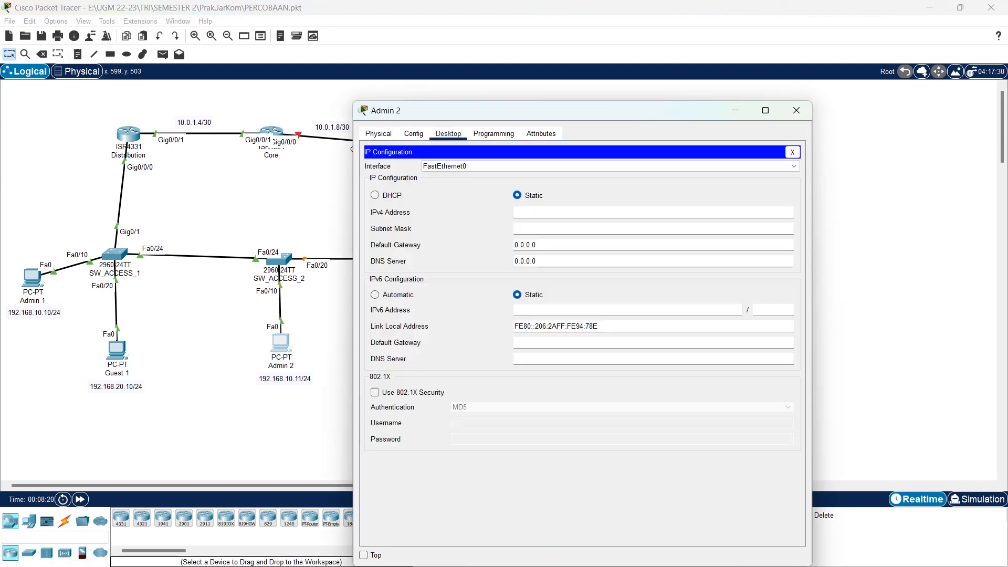
left_click(375, 195)
left_click_drag(473, 111, 540, 53)
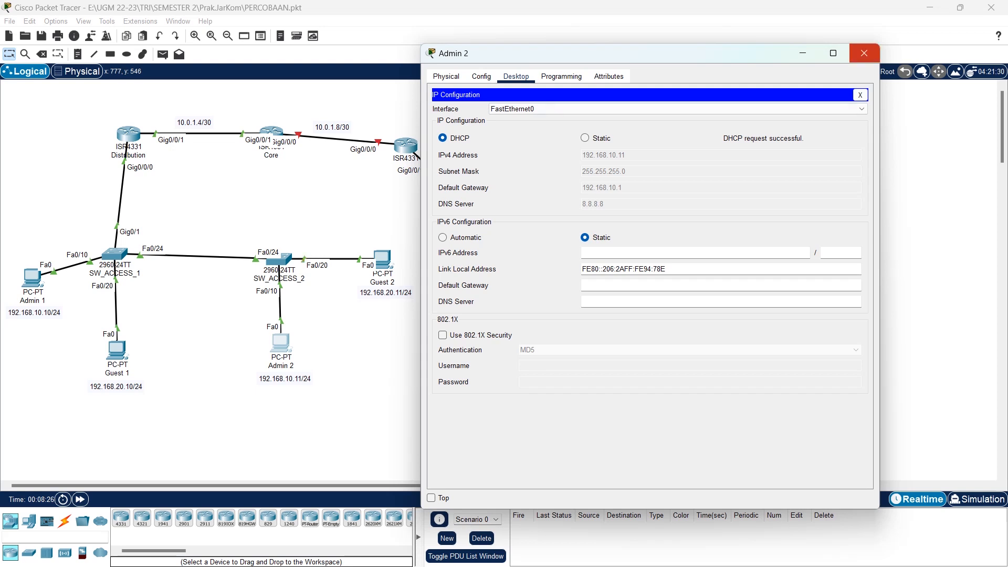
left_click(864, 53)
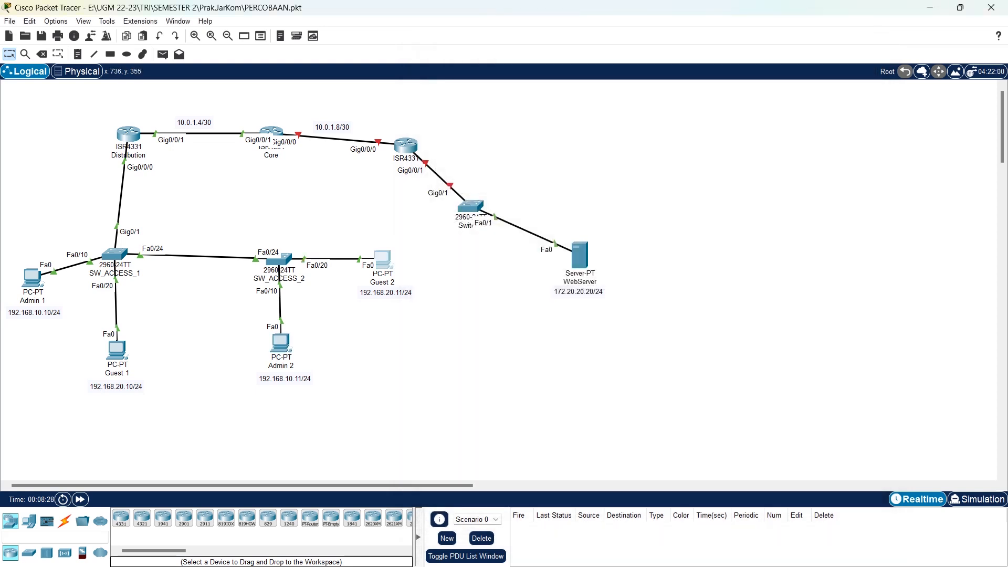
Switch the Guest 2 PC's FastEthernet0 IPv4 configuration to DHCP and close its window.
left_click(382, 258)
left_click(448, 134)
left_click(407, 176)
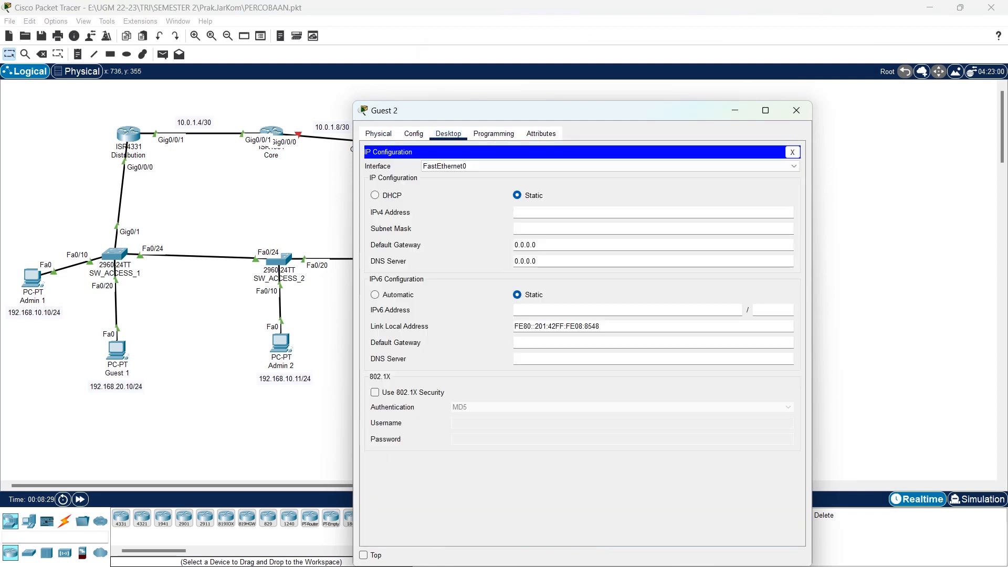
left_click(375, 195)
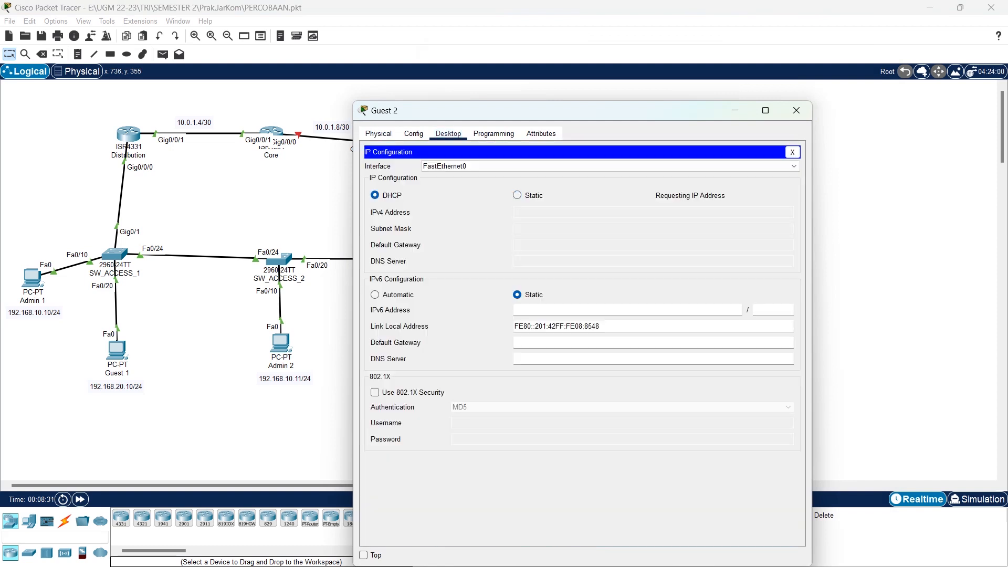
left_click_drag(525, 110, 613, 61)
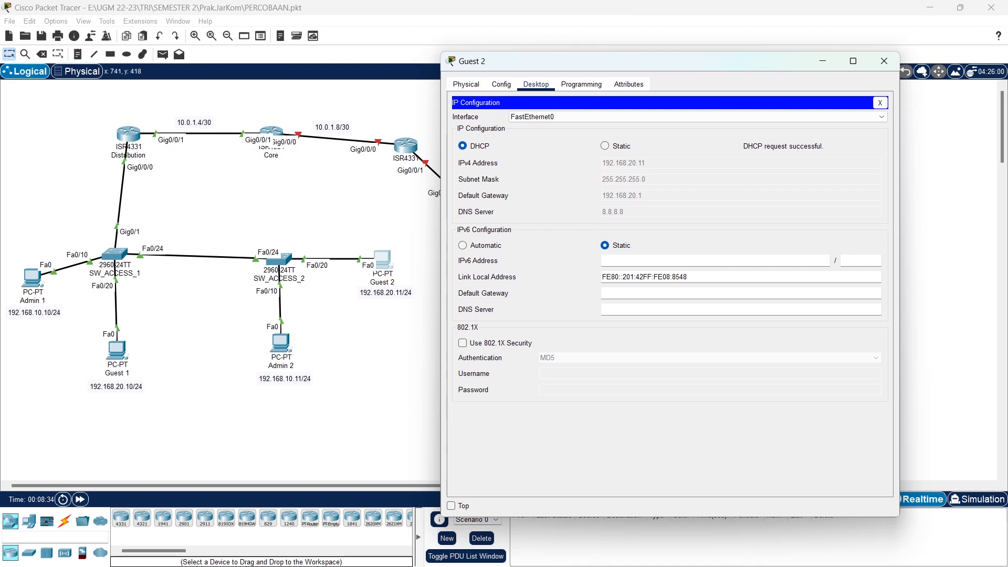
left_click(884, 60)
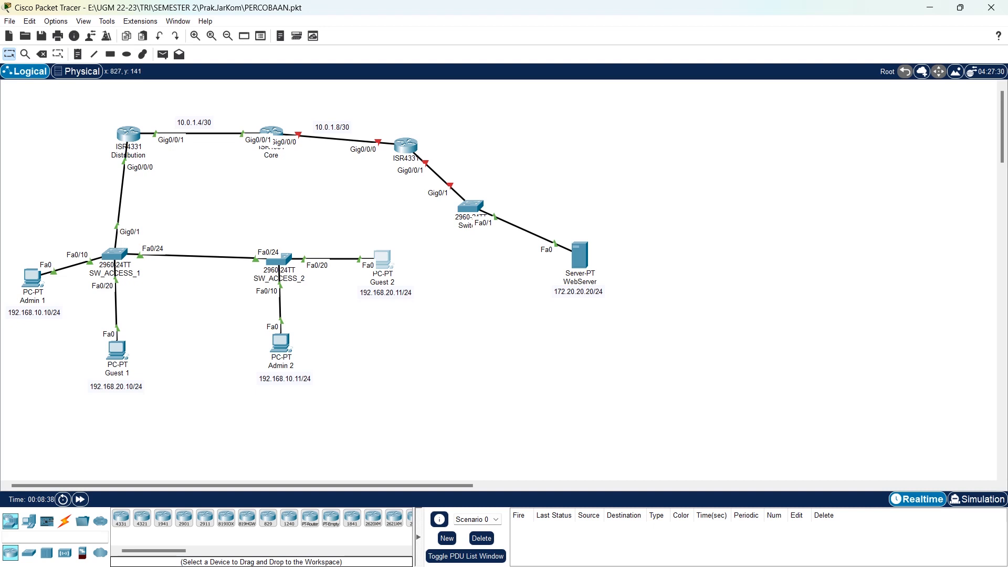
Open the ISP router's command line, enter global configuration mode and set the hostname to ISP.
left_click(406, 146)
left_click(441, 133)
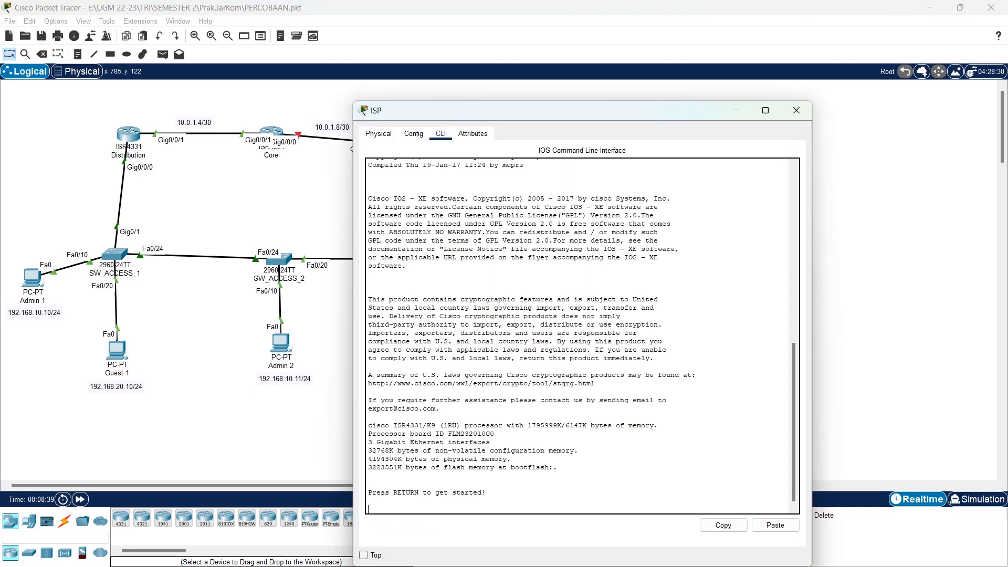
type("en")
key("Return")
type("con")
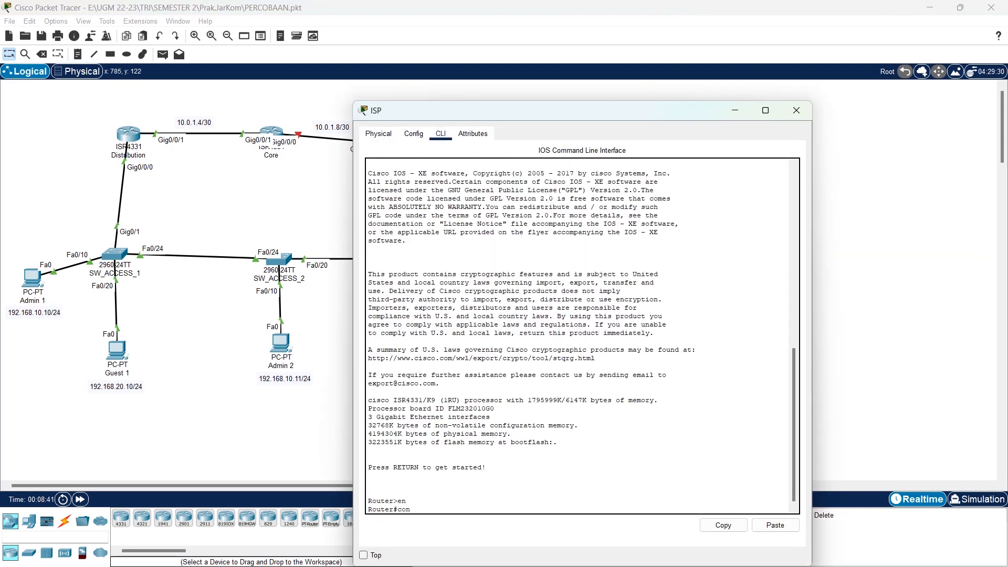
type("f ter")
key("Return")
type("hos ISP")
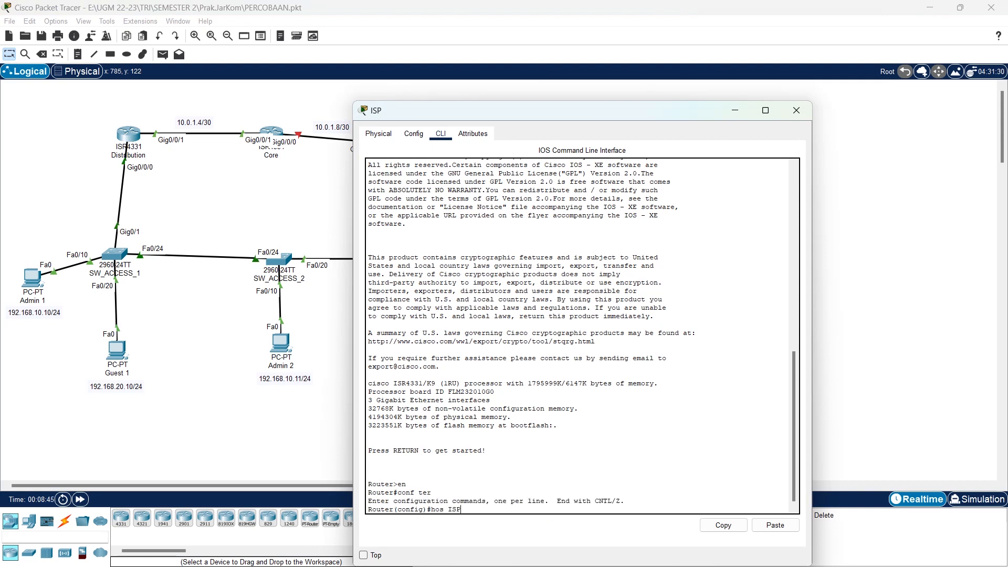
key("Return")
key("Return")
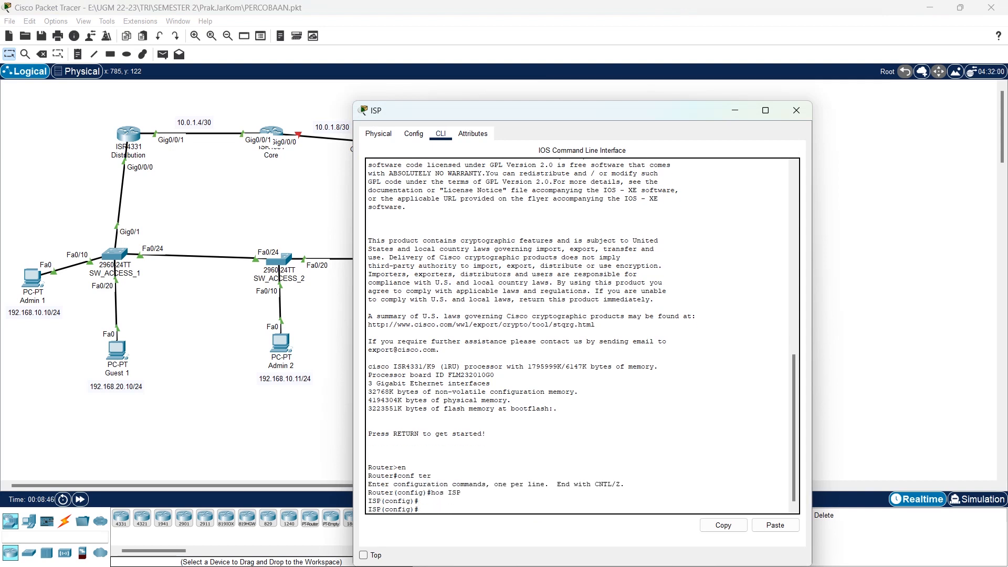
Assign 10.0.1.10 255.255.255.252 to interface g0/0/0 on the ISP router and enable the interface.
type("int g0/0/0")
key("Return")
key("Return")
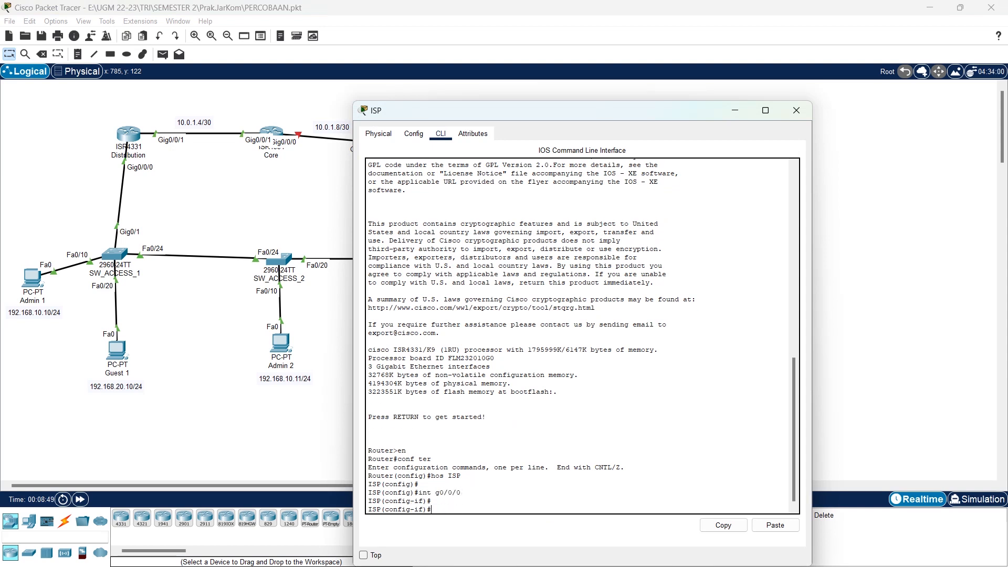
type("ip add 10.0.1.10 255")
type("5.255.252")
left_click_drag(525, 111, 639, 75)
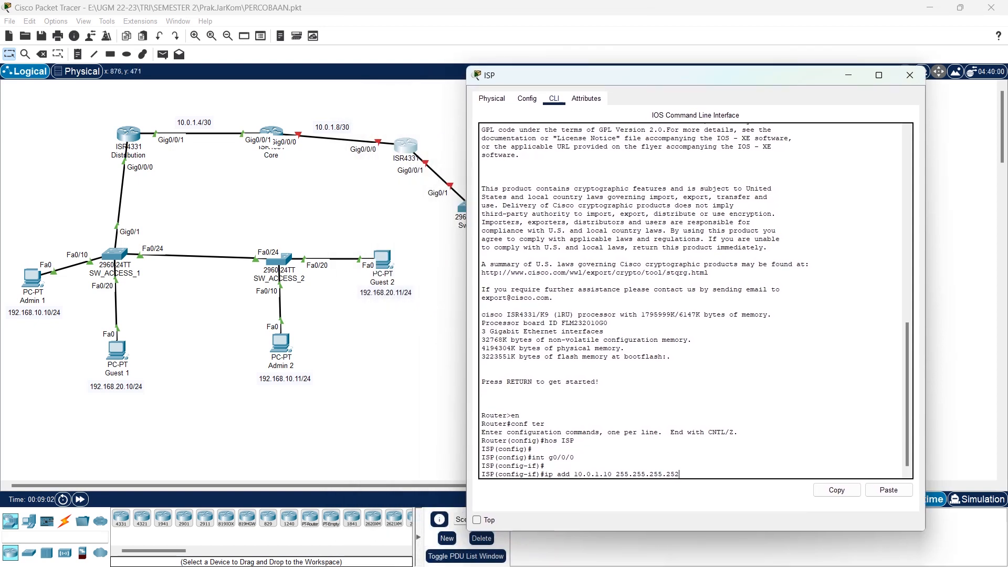
key("Return")
type("no sh")
key("Return")
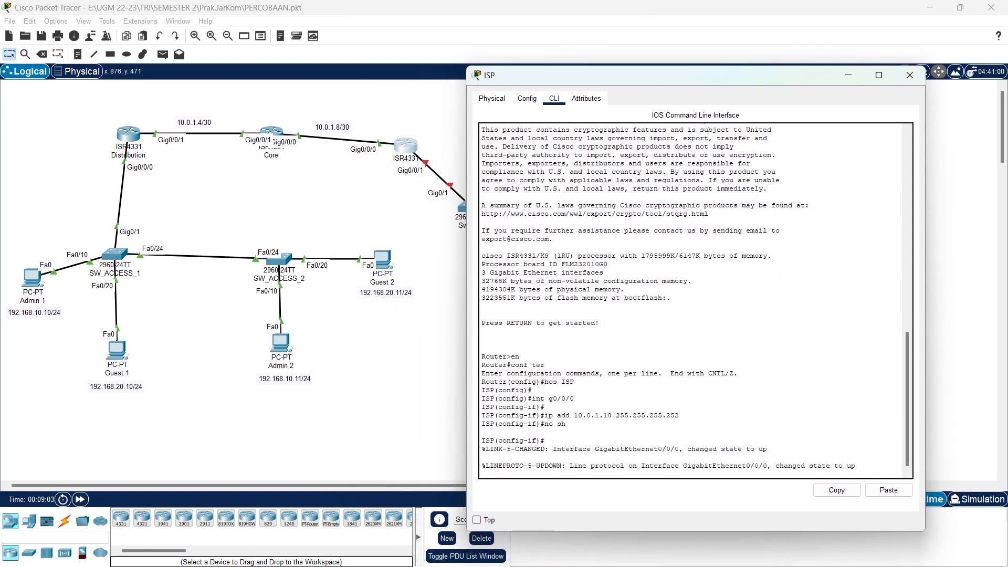
key("Return")
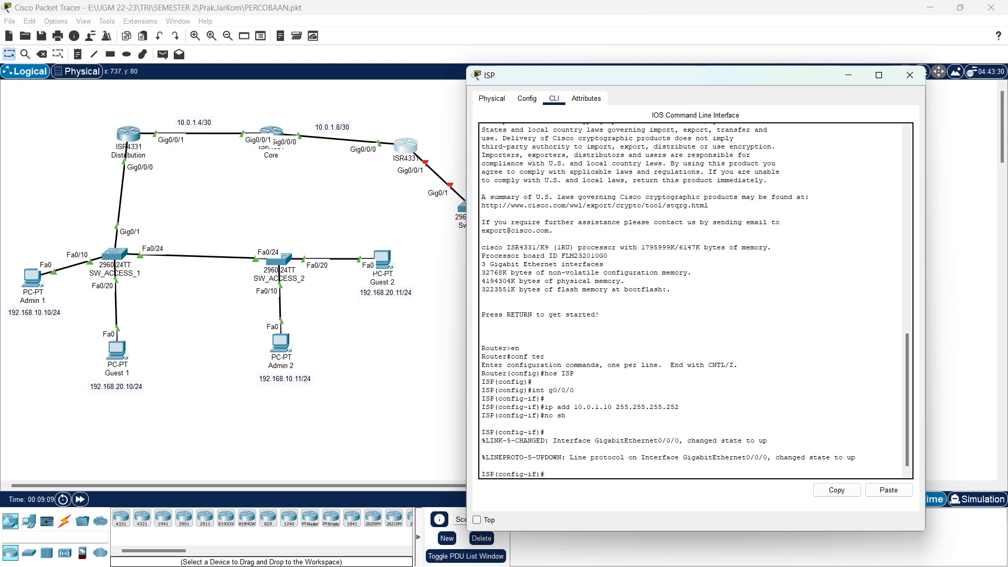
Assign 172.20.20.1 255.255.255.0 to interface g0/0/1 on the ISP router and enable the interface.
type("int g0/0/1")
key("Return")
type("ip add")
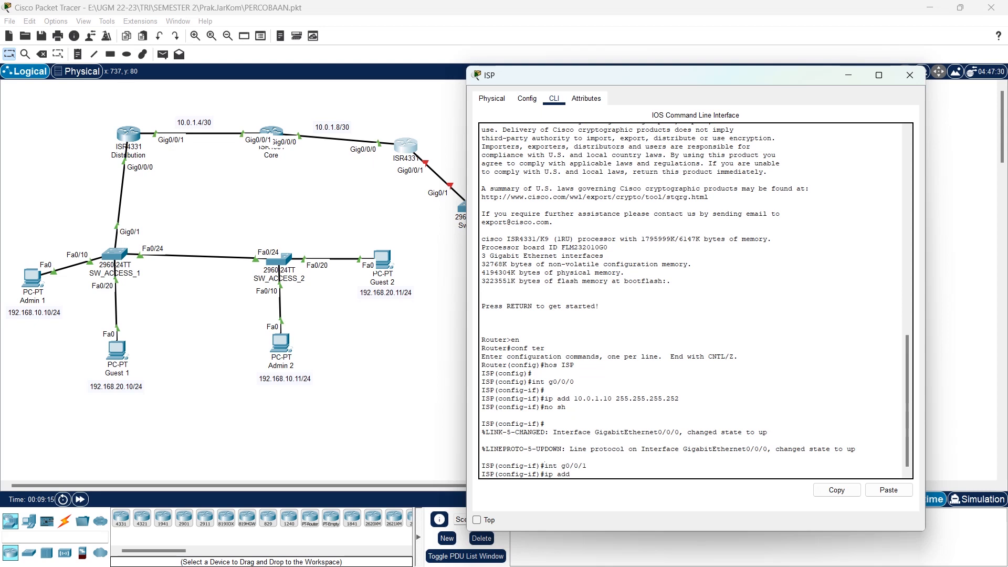
type(" 172.20.20.1 255.255.255.0")
key("Return")
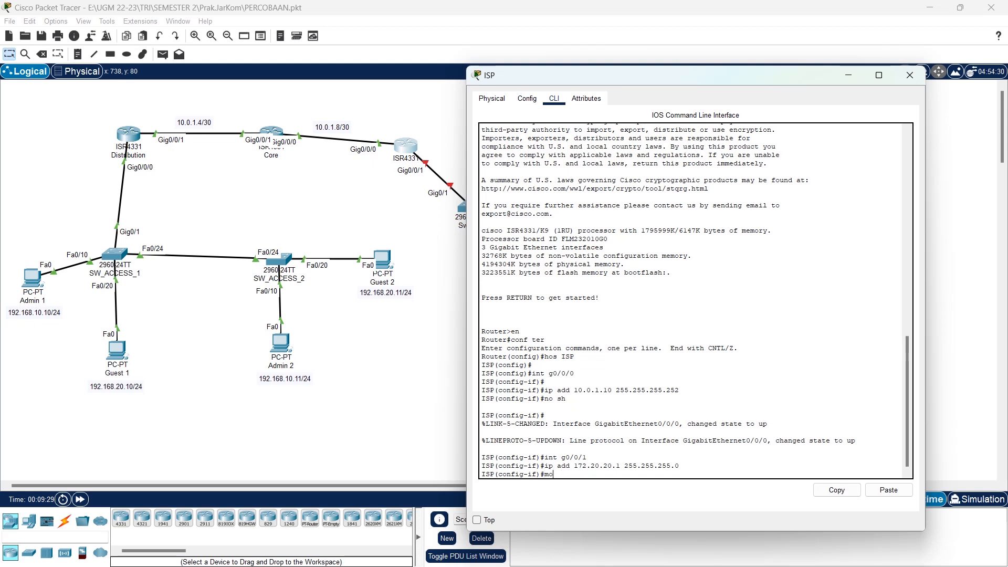
type("no sh")
key("Return")
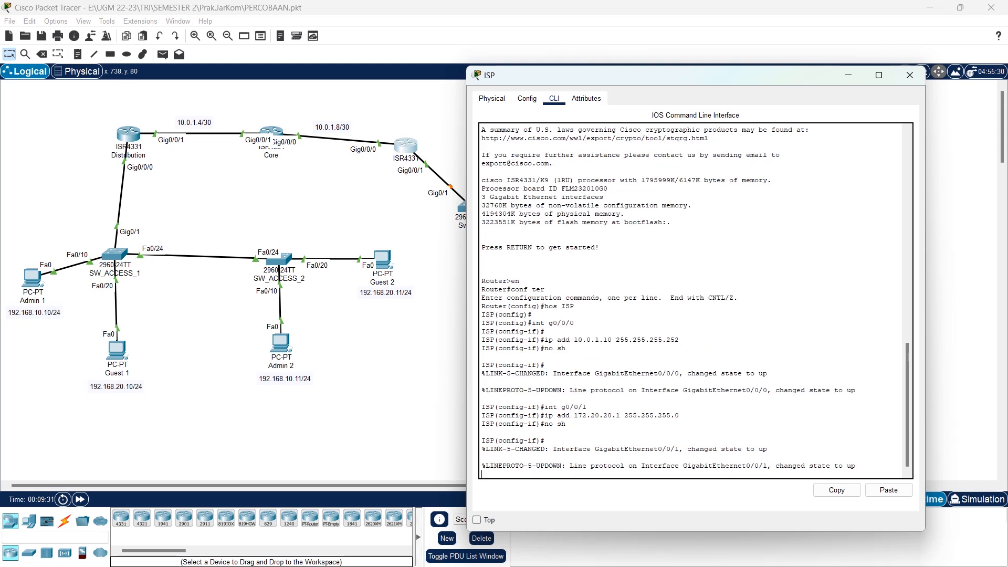
Save the ISP router's configuration and close its window.
type("do wr")
key("Return")
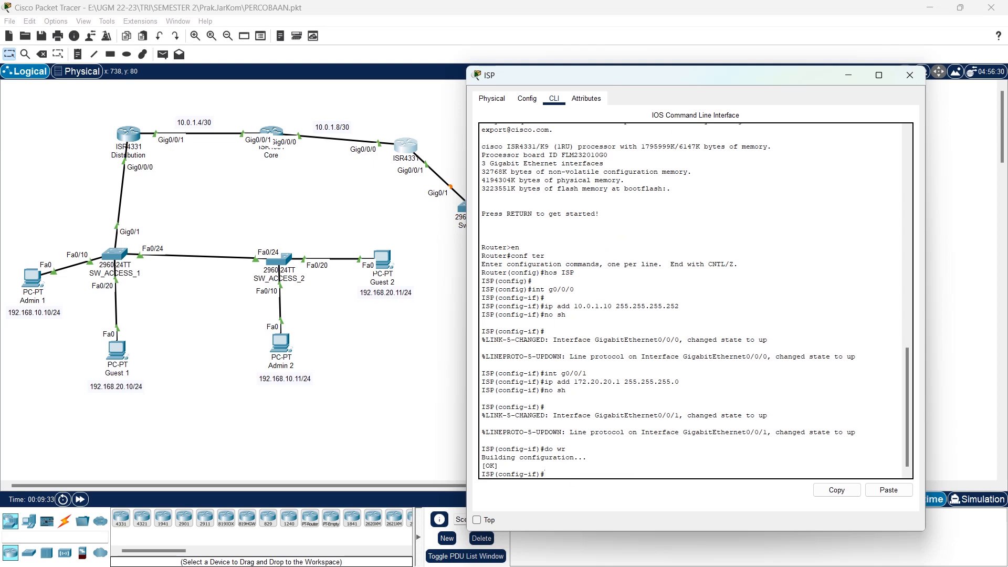
key("Return")
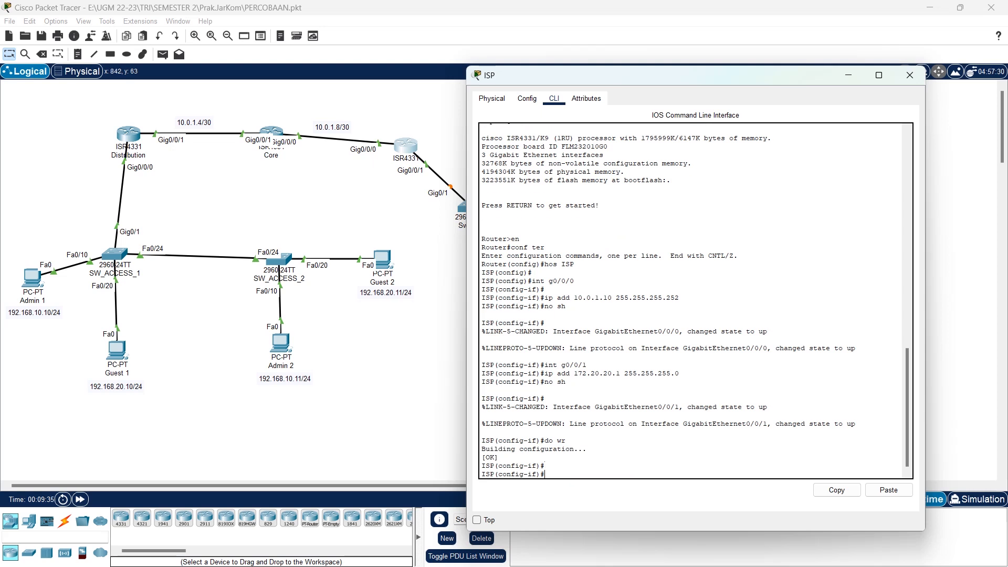
left_click(910, 75)
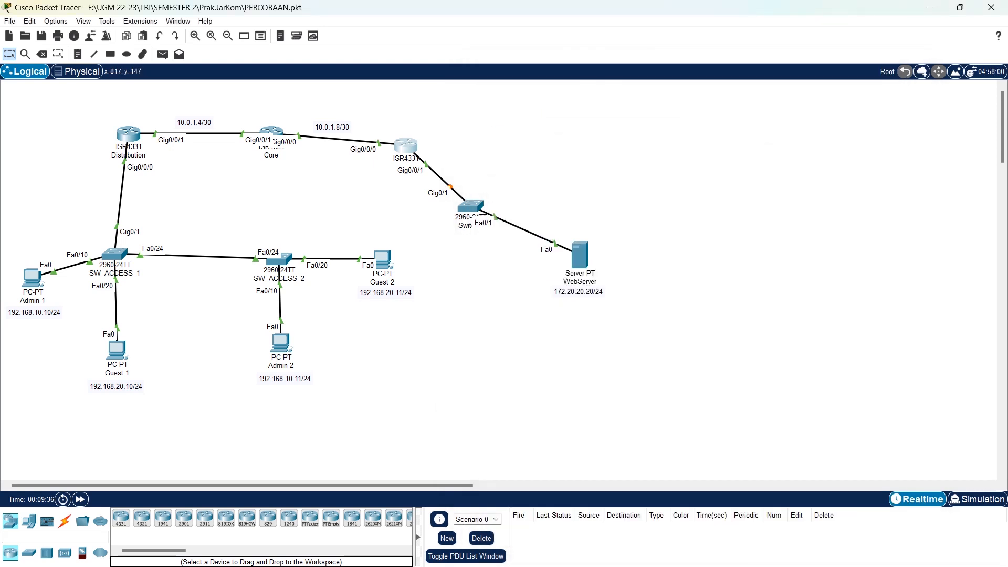
Start OSPF process 1 on the Distribution router and advertise network 192.168.10.0 with wildcard 0.0.0.255 in area 0.
left_click(128, 135)
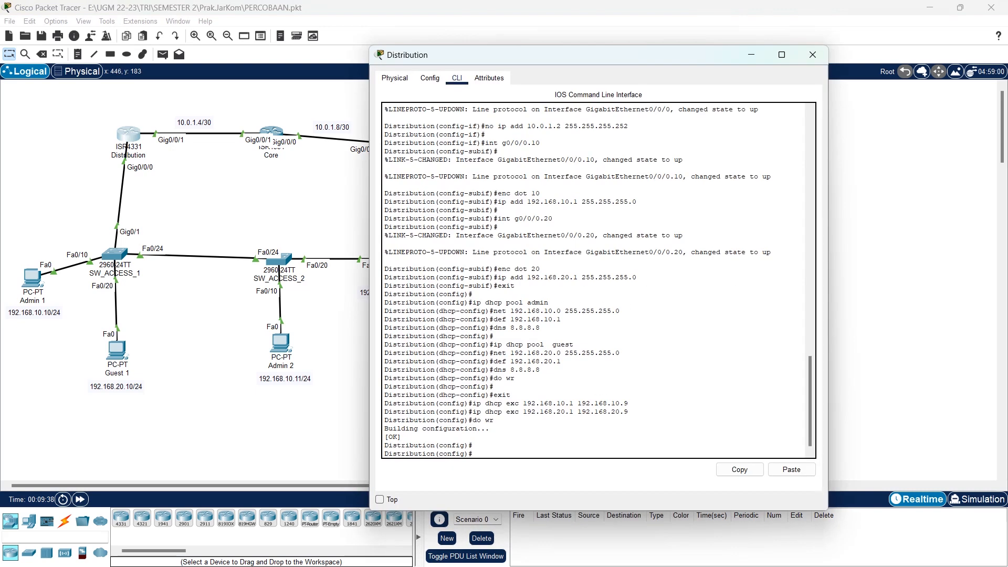
key("Return")
key("Return")
type("ro os 1")
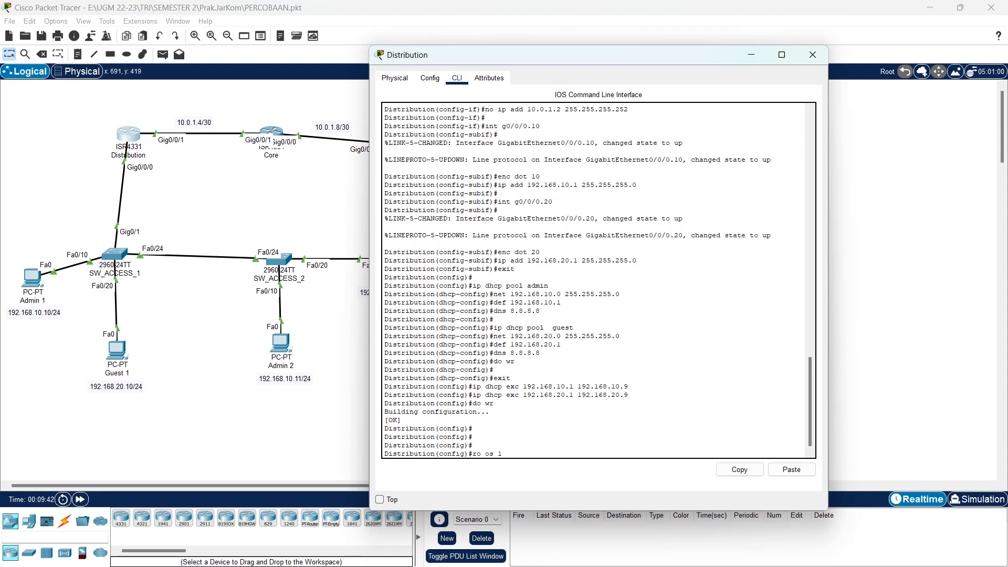
key("Return")
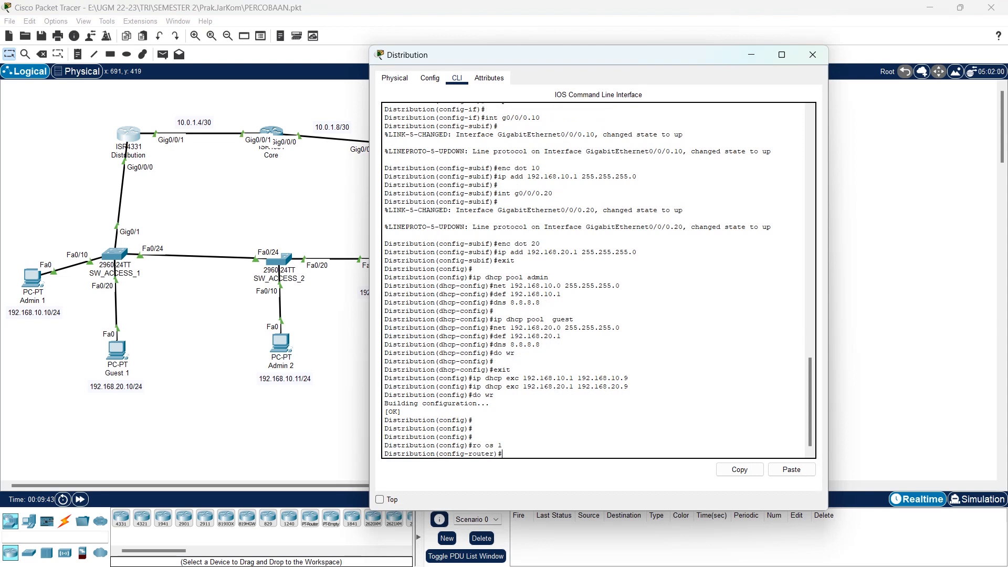
type("net 192.168.10.0 0.0.0.255 ar 0")
key("Return")
Advertise network 192.168.20.0 with wildcard 0.0.0.255 in OSPF area 0 on the Distribution router by reusing the previous network command.
key("Up")
key("Left")
key("Left")
key("Left")
key("Left")
key("Left")
key("Left")
key("Left")
key("Left")
key("Left")
key("Left")
key("Left")
key("Left")
key("Left")
key("Left")
key("Left")
key("Left")
key("Left")
key("Left")
key("BackSpace")
type("2")
key("Return")
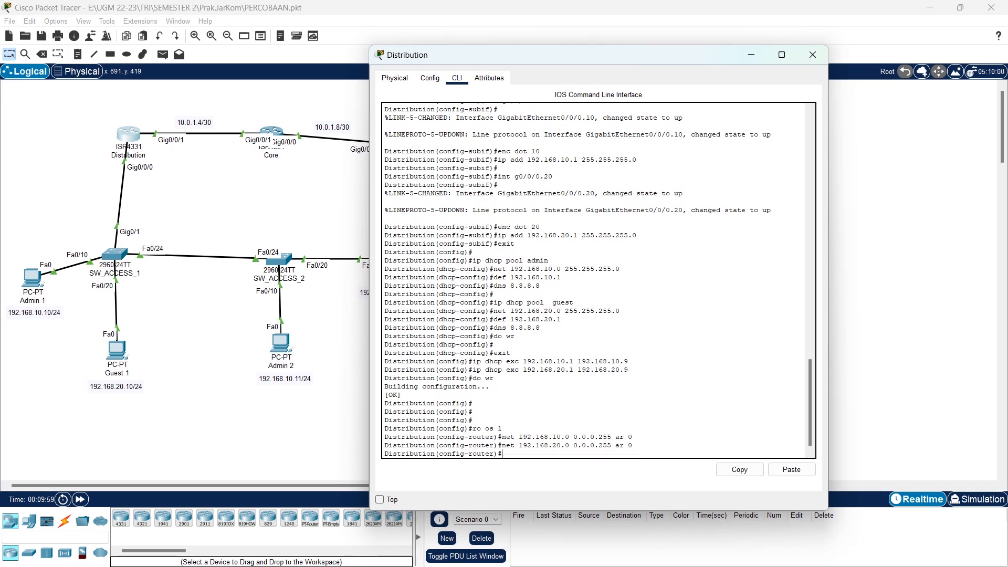
Advertise network 10.0.1.4 with wildcard 0.0.0.3 in OSPF area 0 on the Distribution router.
type("ne")
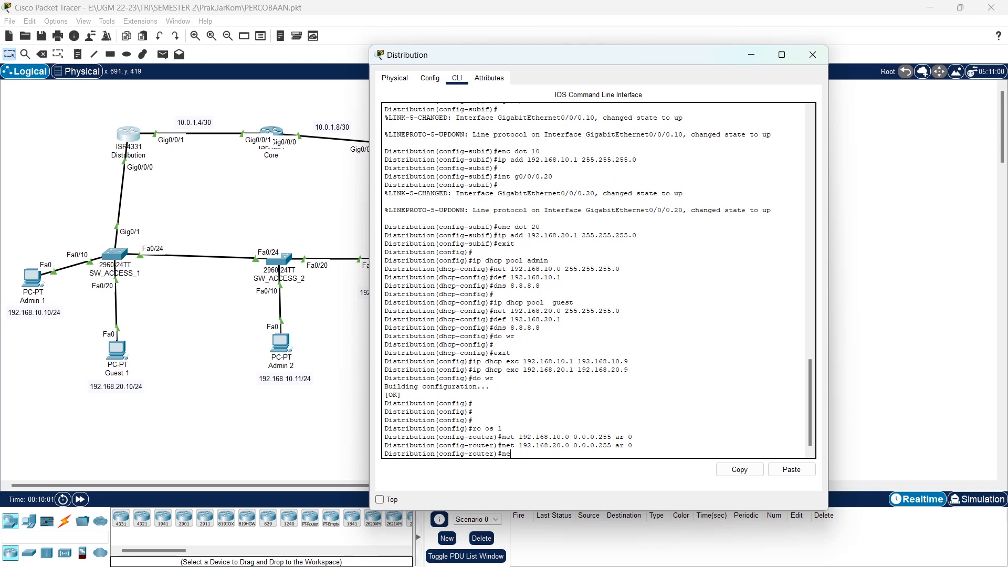
type("t 10.0.1.")
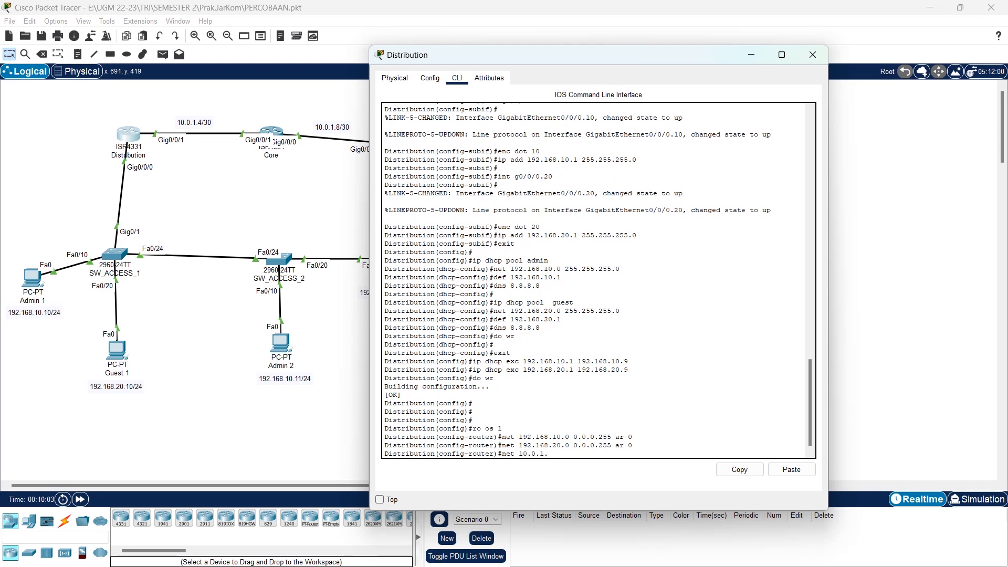
type("4 ar 0")
type("0.0.0.")
type("3")
key("Return")
Save the Distribution router's configuration and close its window.
type("do wr")
key("Return")
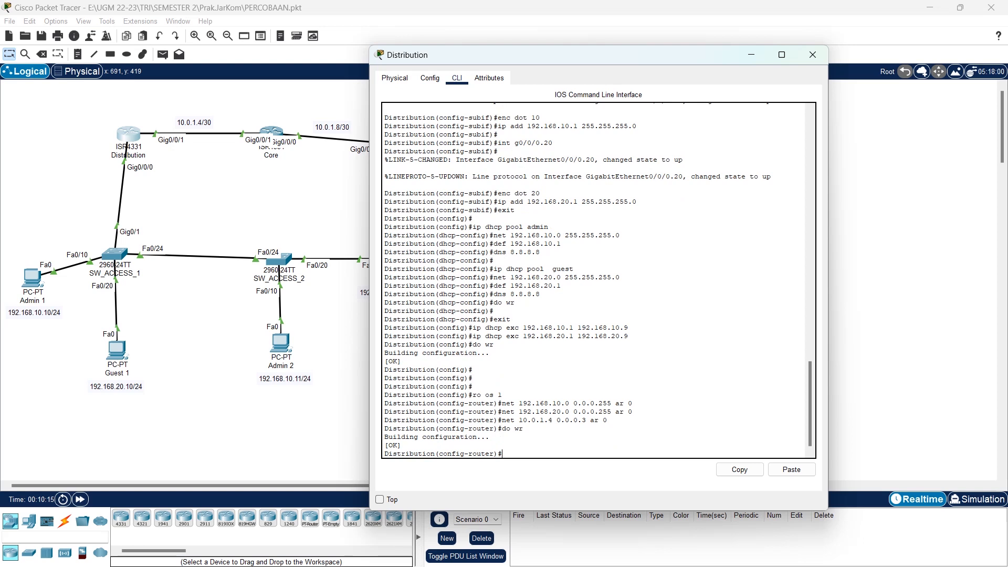
key("Return")
right_click(509, 429)
key("Escape")
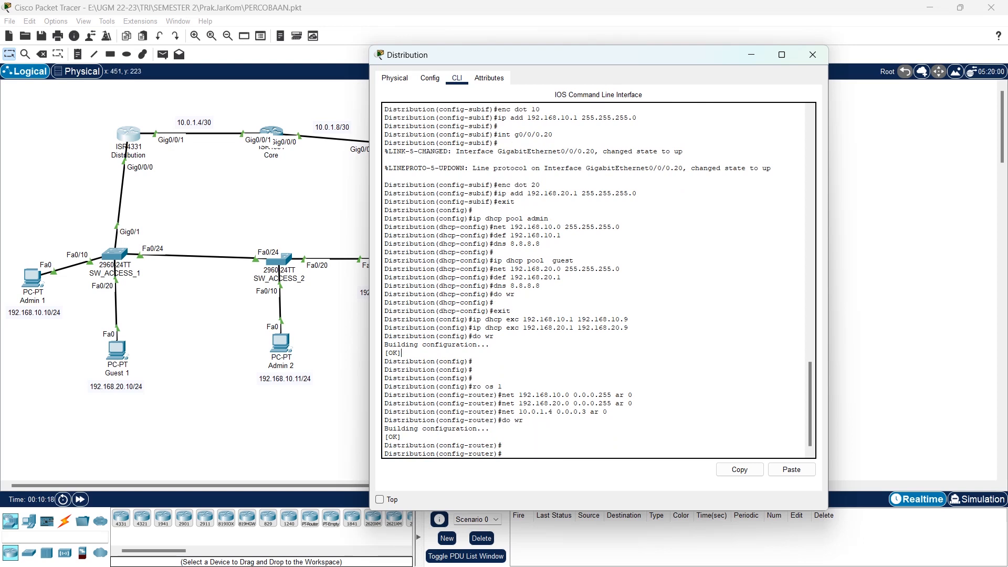
key("alt+F4")
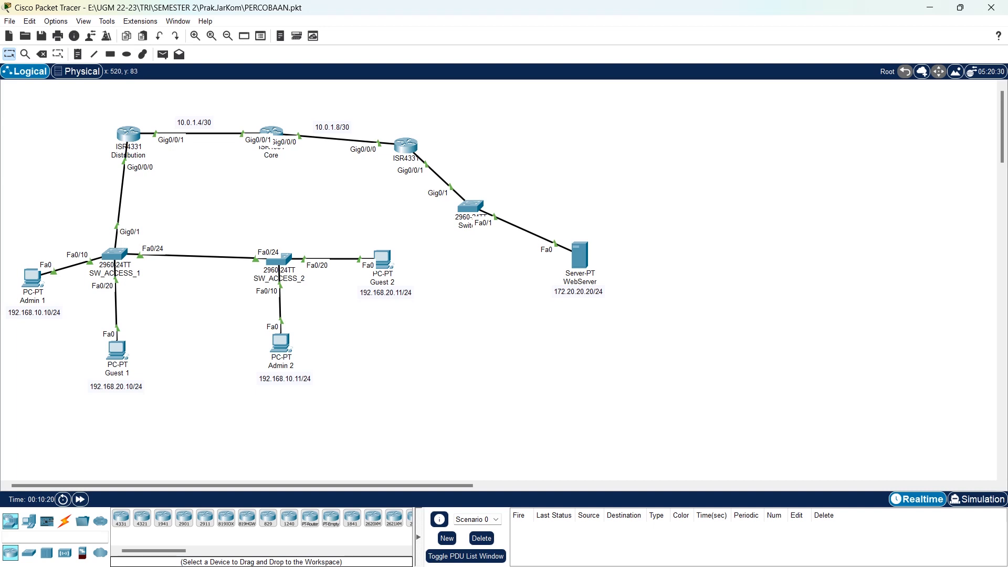
Start OSPF process 1 on the Core router and advertise networks 10.0.1.4 and 10.0.1.8 with wildcard 0.0.0.3 in area 0.
left_click(274, 130)
key("Return")
key("Return")
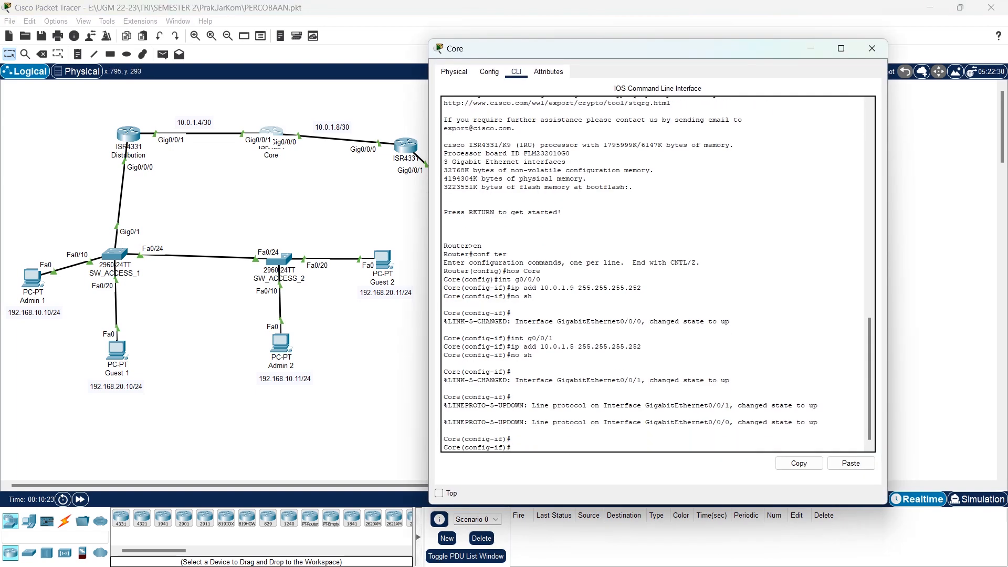
type("ex")
key("Return")
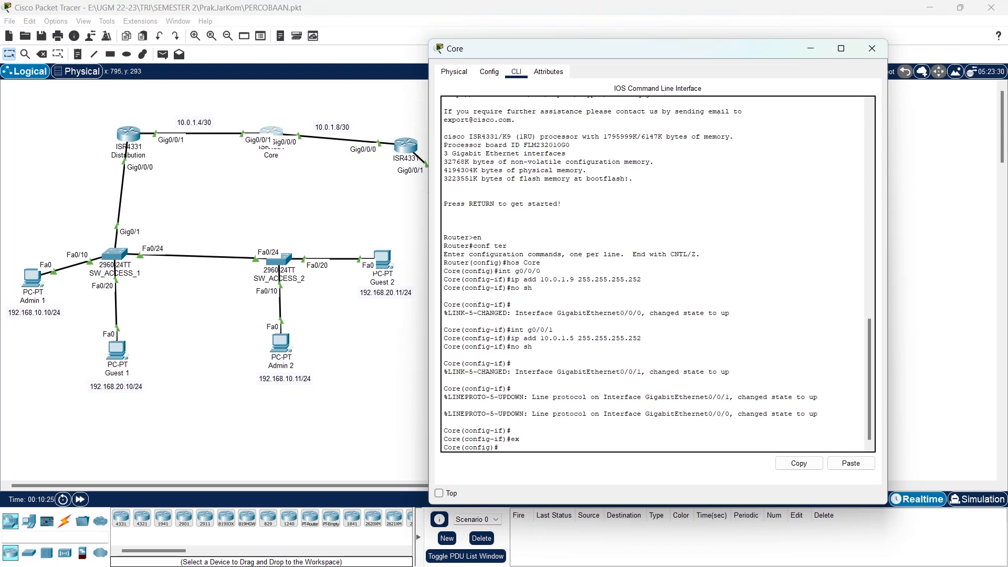
type("ro os 1")
key("Return")
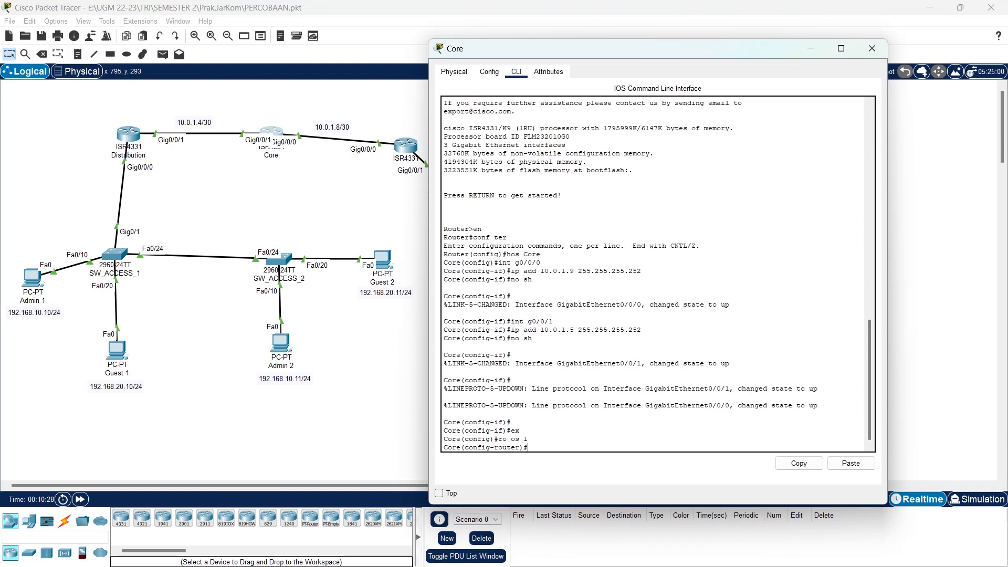
type("net 10.0.1.4 0.0.0.3 ar 0")
key("Return")
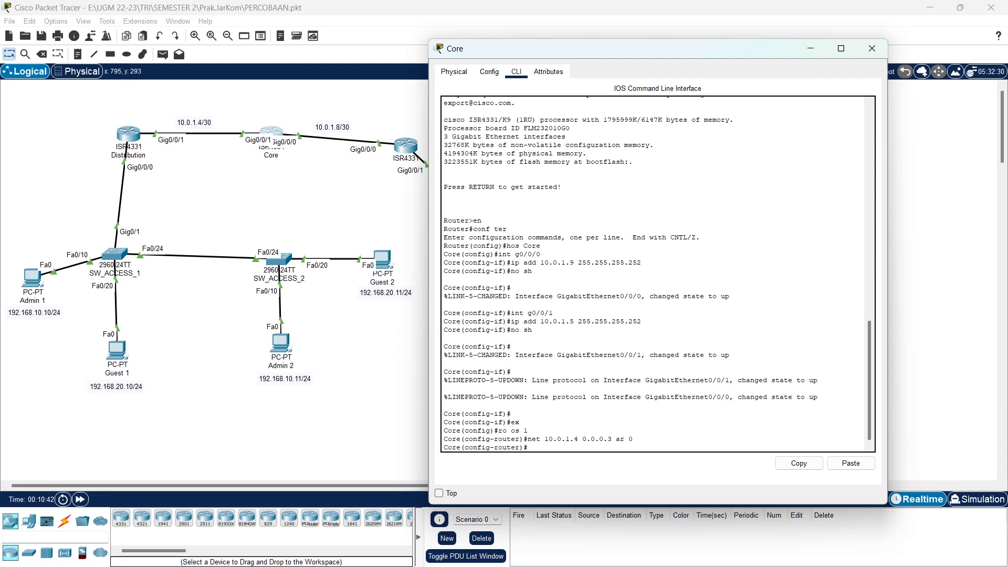
type("net 10.0.1.8 0.0.0.3 ar 0")
key("Return")
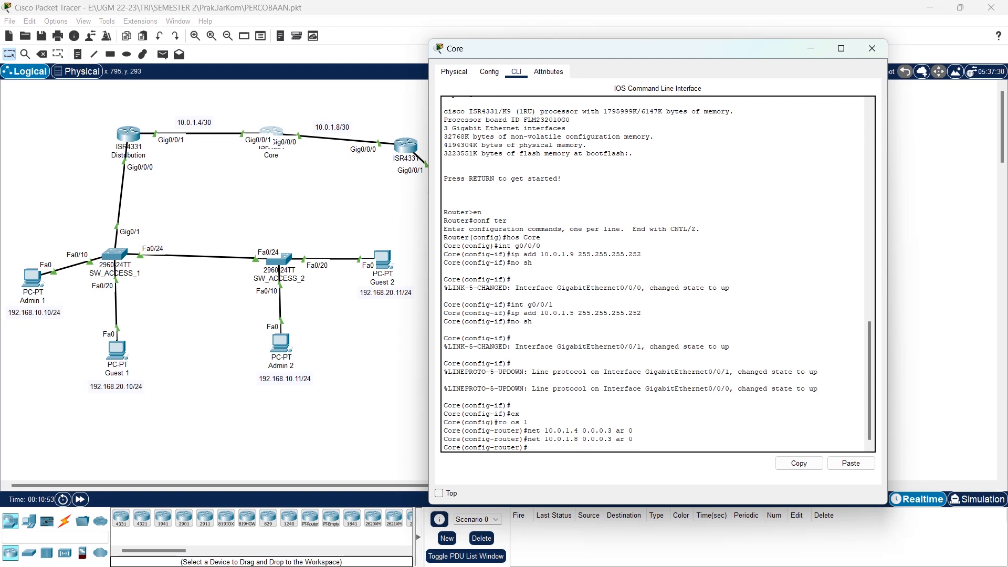
Save the Core router's configuration and close its window.
type("do wr")
key("Return")
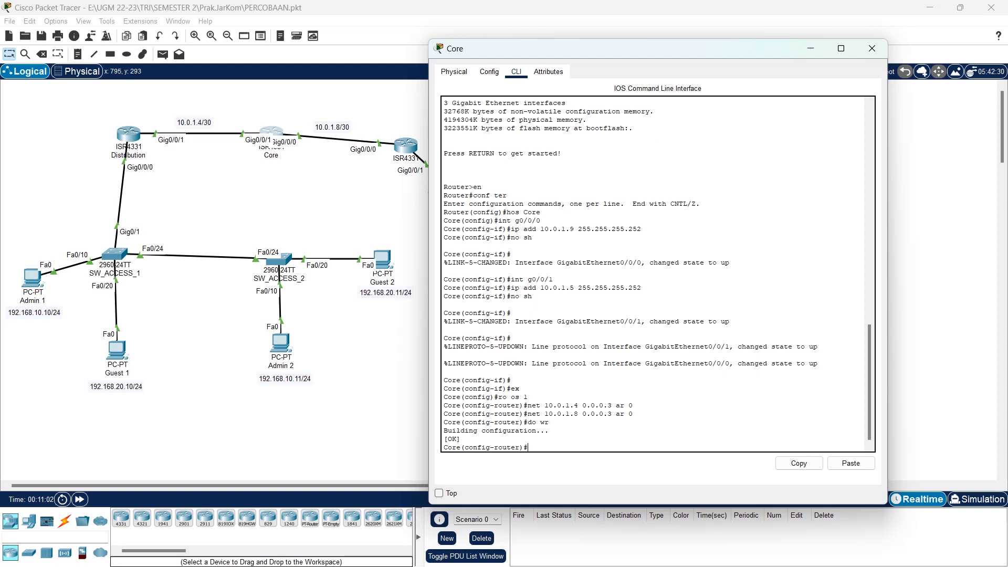
key("Return")
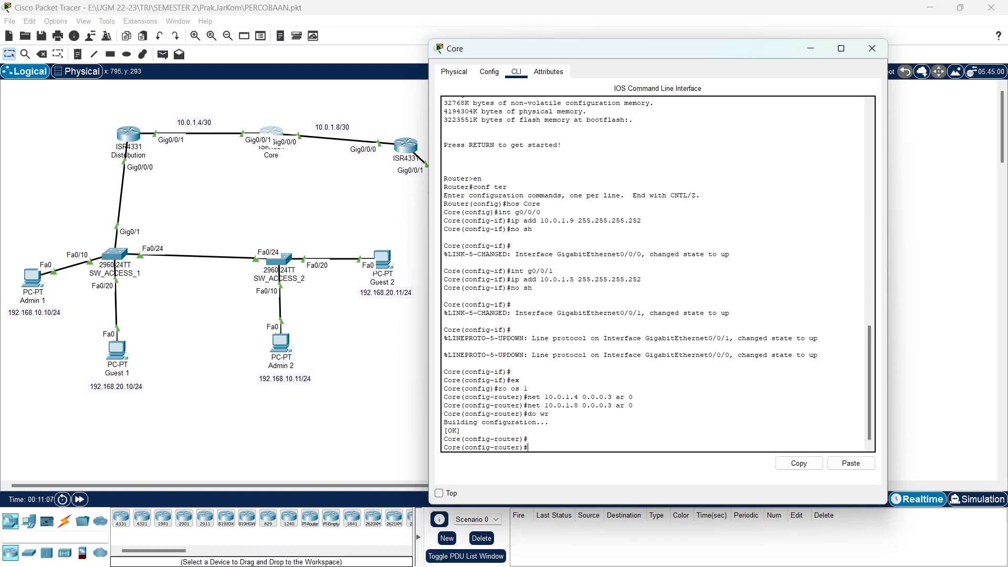
key("alt+F4")
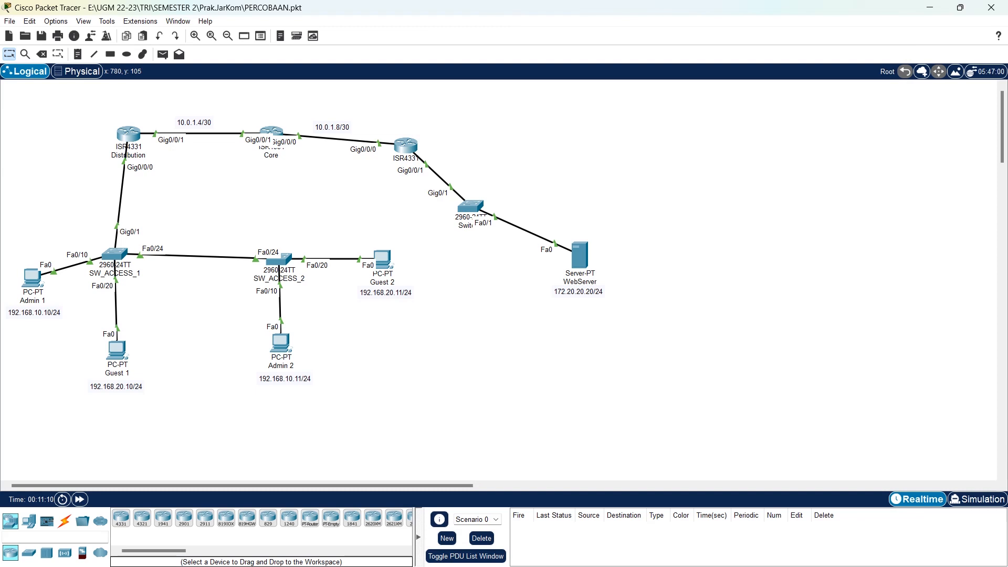
Start OSPF process 1 on the ISP router from global configuration mode.
left_click(405, 145)
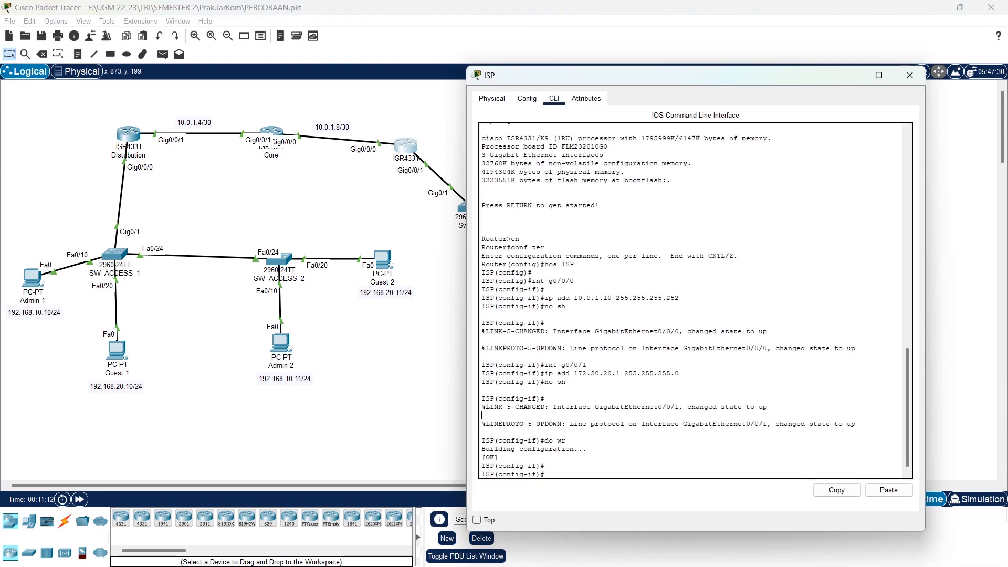
key("Return")
key("Return")
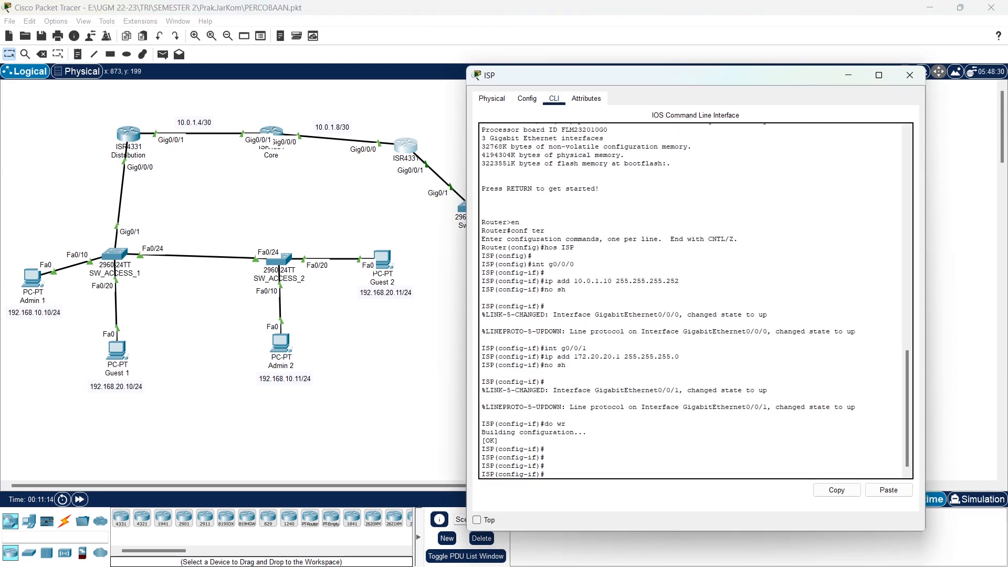
type("wx")
key("Return")
type("ex")
key("Return")
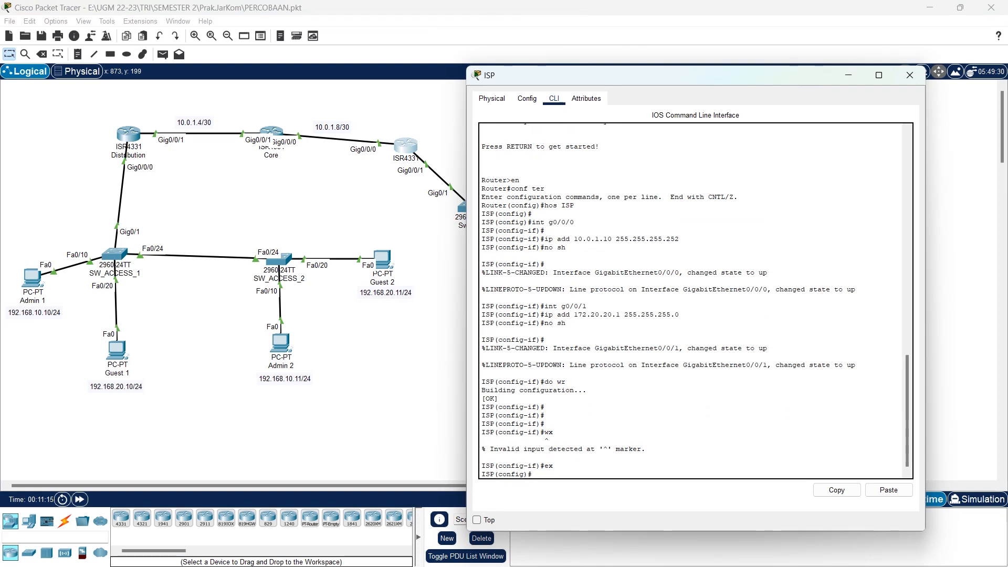
type("ro os 1")
key("Return")
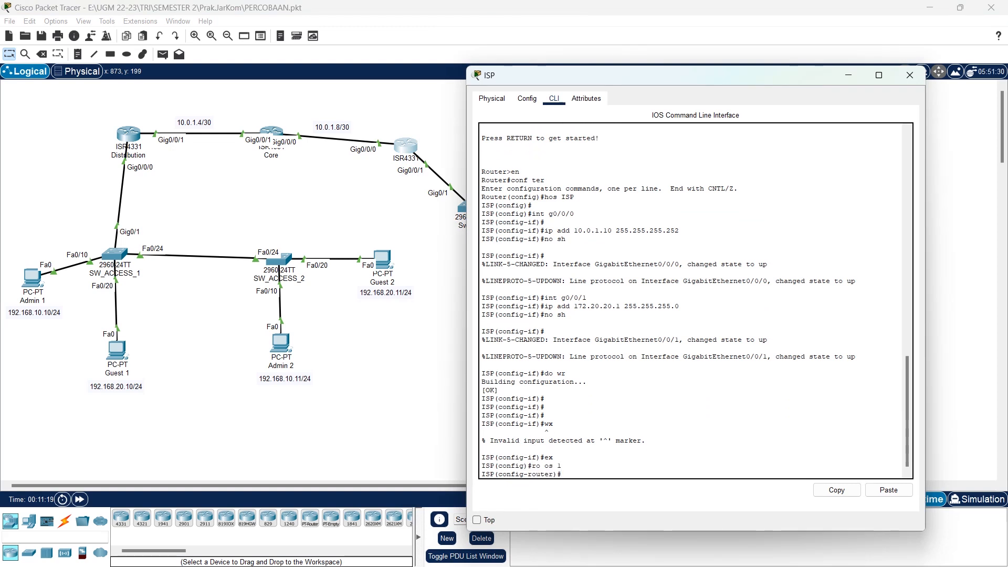
Advertise network 10.0.1.8 with wildcard 0.0.0.3 in OSPF area 0 on the ISP router.
key("Return")
type("net 10.0.1.8")
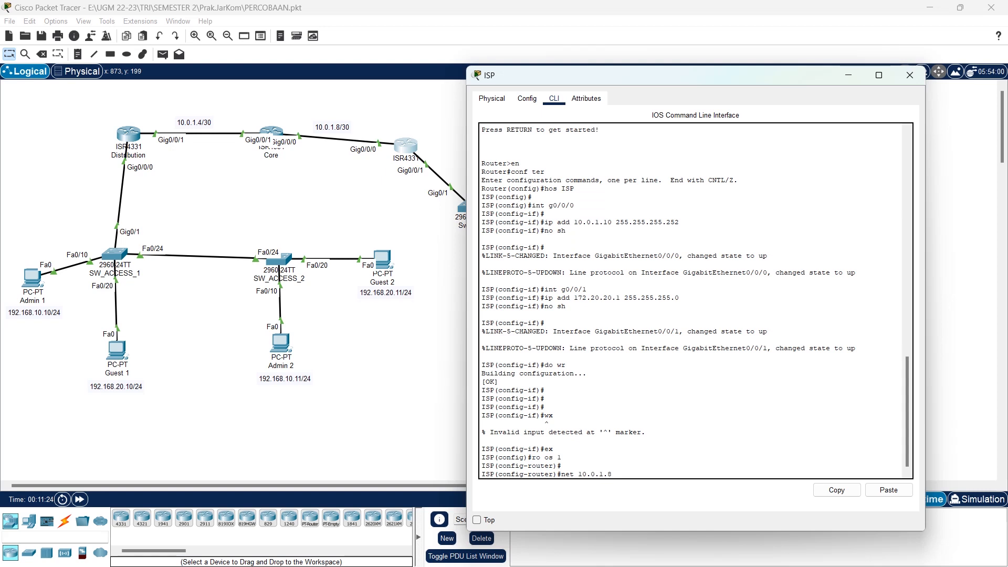
type(" 0.0.0.3 ar 0")
key("Return")
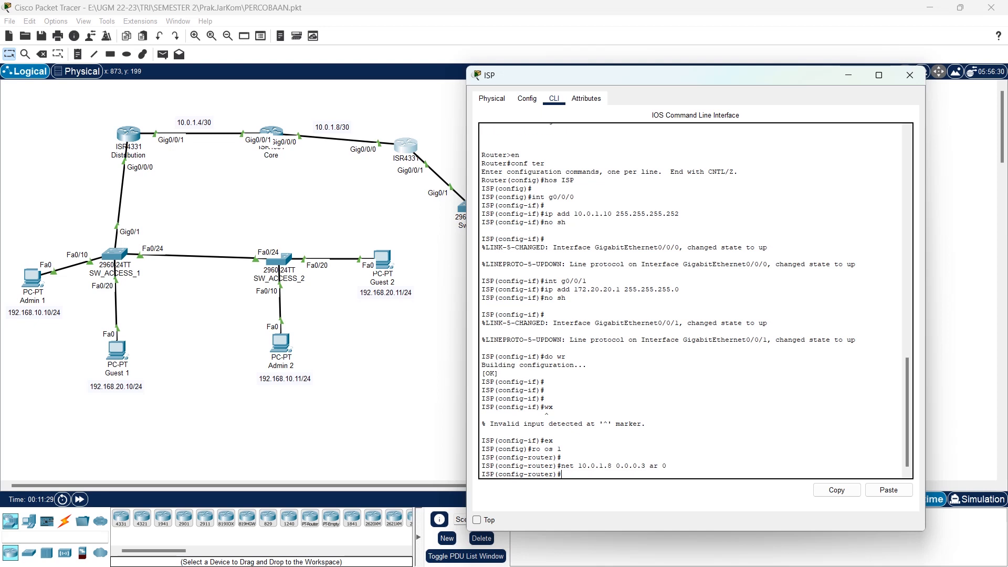
Advertise network 172.20.20.0 with wildcard 0.0.0.255 in OSPF area 0 on the ISP router.
type("net 172.20.20.0.")
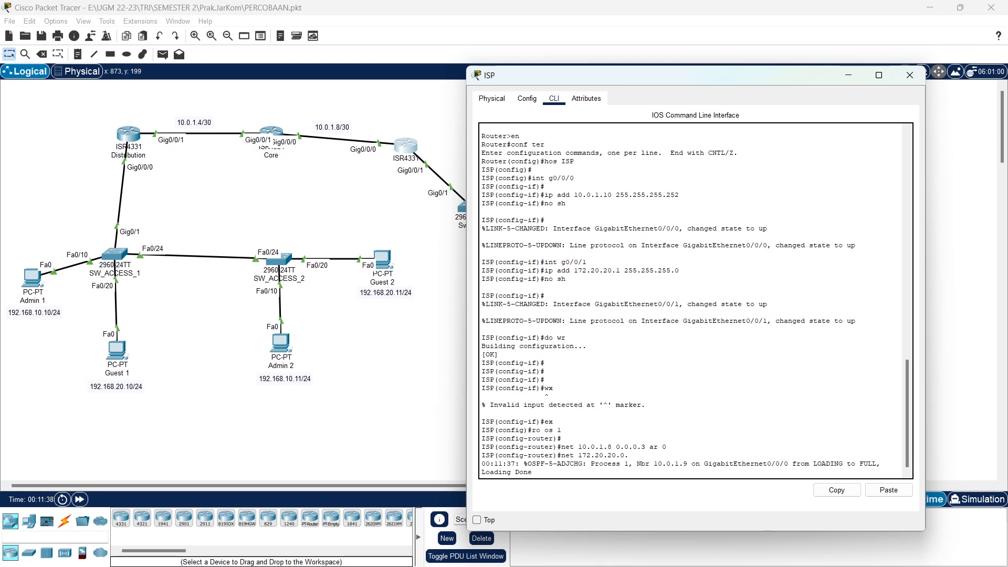
key("Return")
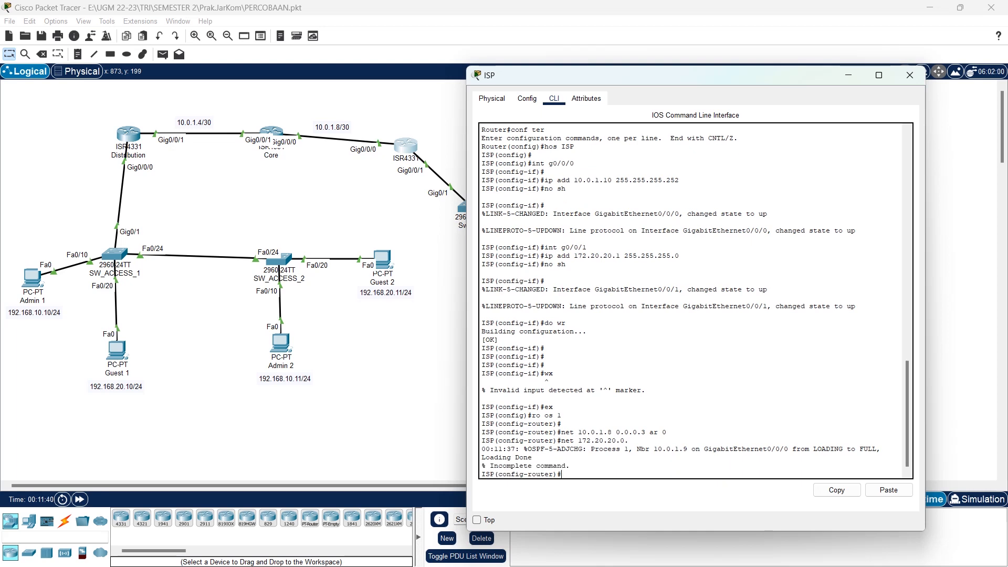
key("Return")
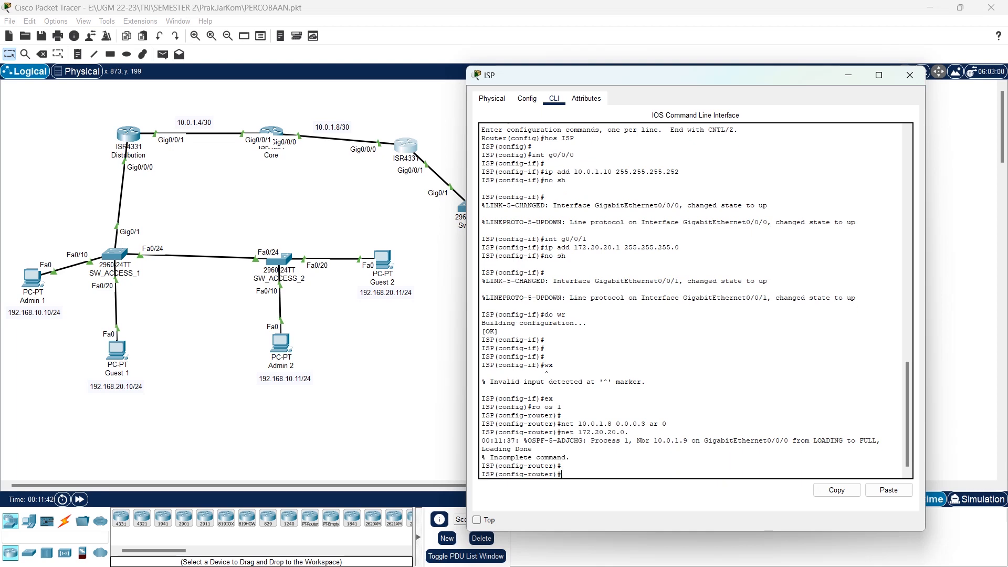
key("Up")
key("BackSpace")
type("0.0.0.255 ar 0")
key("Return")
Save the ISP router's configuration and close its window.
type("do")
key("Return")
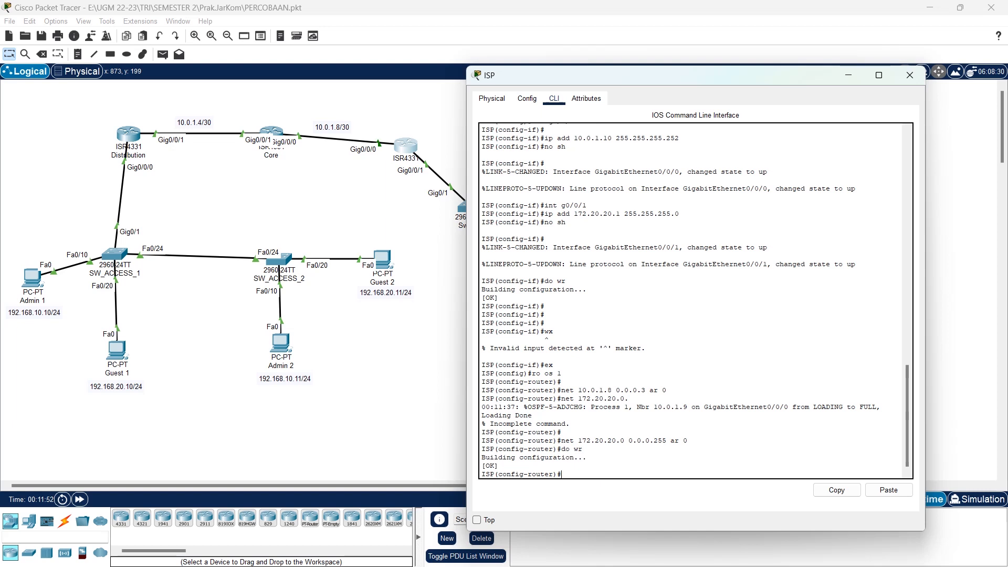
key("Return")
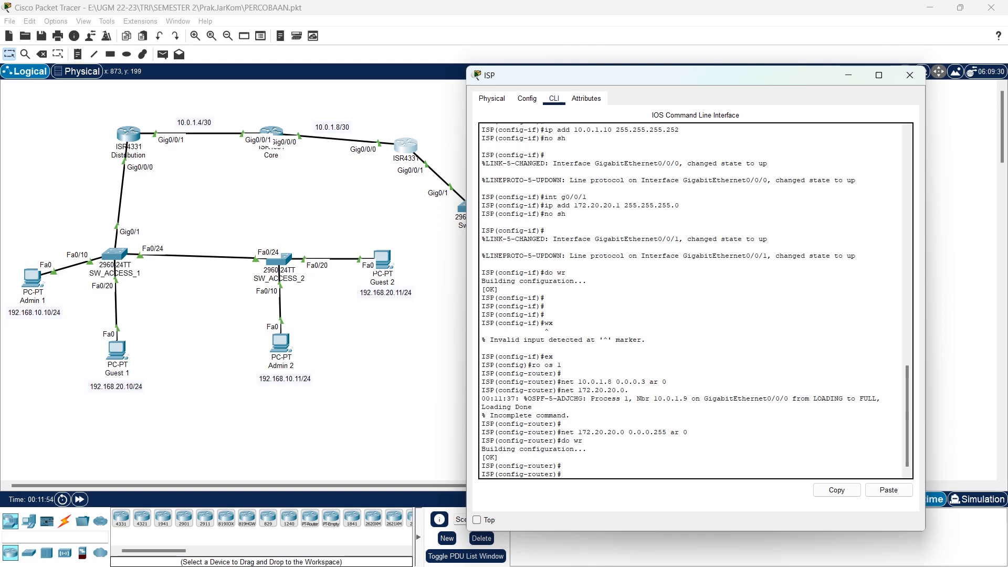
left_click(910, 75)
Give the WebServer the static IPv4 address 172.20.20.20 with subnet mask 255.255.255.0.
left_click(579, 255)
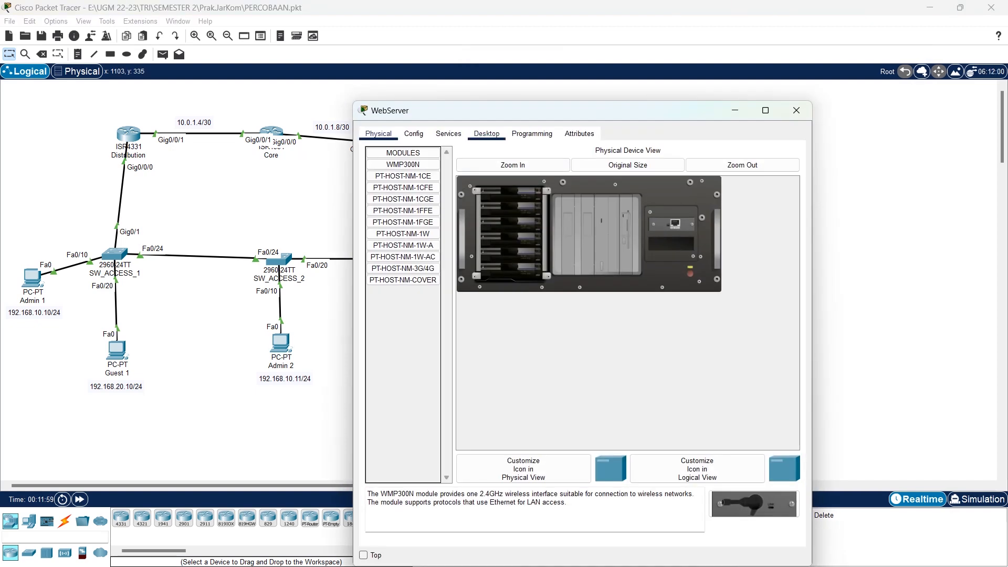
left_click(486, 133)
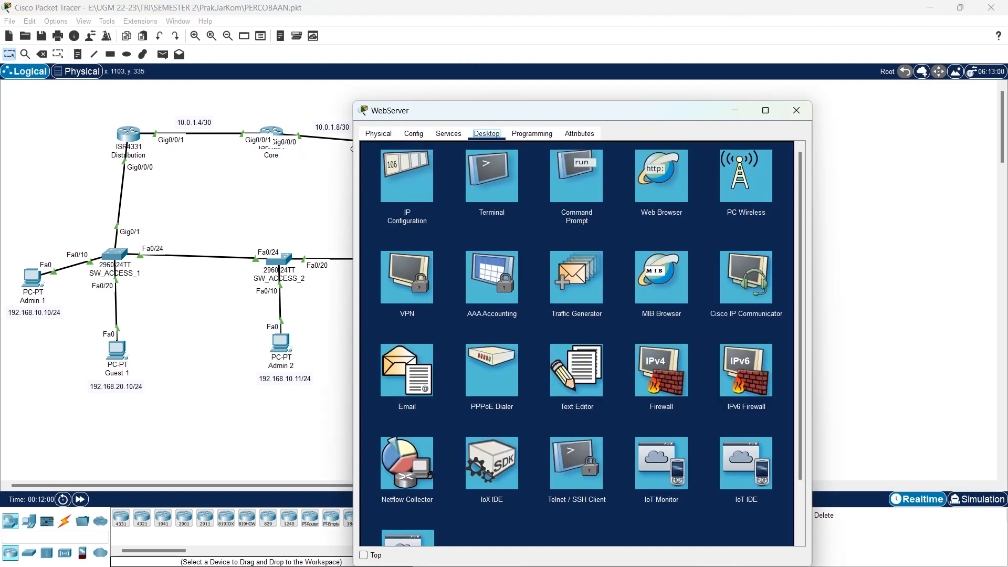
left_click(406, 176)
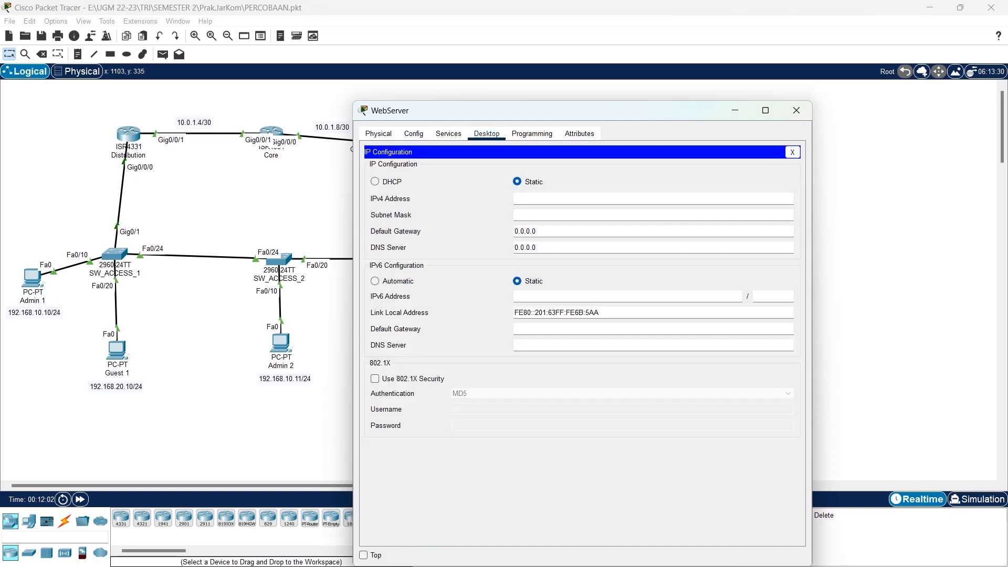
type("172.20.20.20")
left_click(542, 215)
left_click(545, 214)
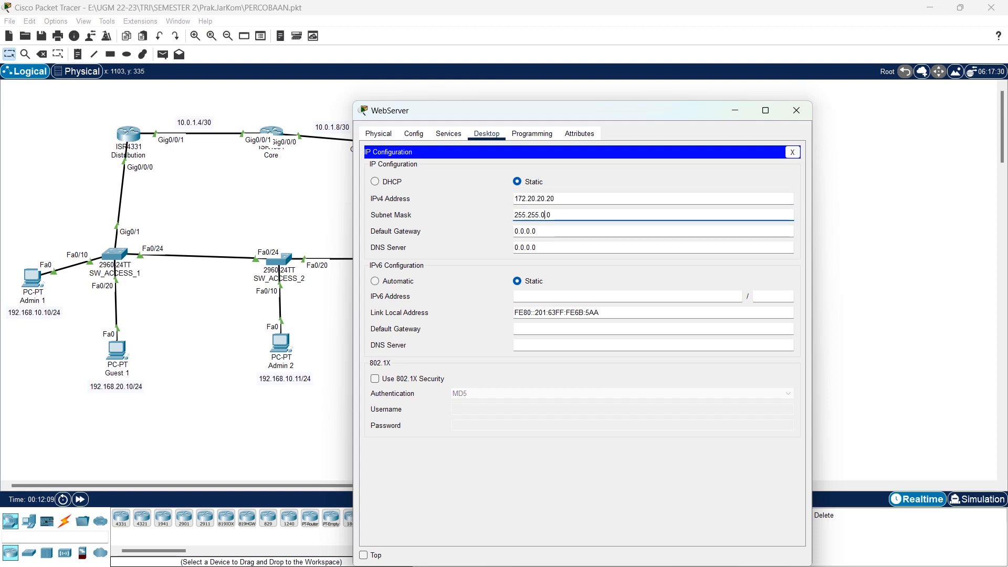
key("BackSpace")
type("255.")
Set the WebServer's default gateway to 172.20.20.1 and its DNS server to 172.20.20.100, and close its window.
left_click(536, 231)
left_click_drag(536, 231, 514, 231)
type("1")
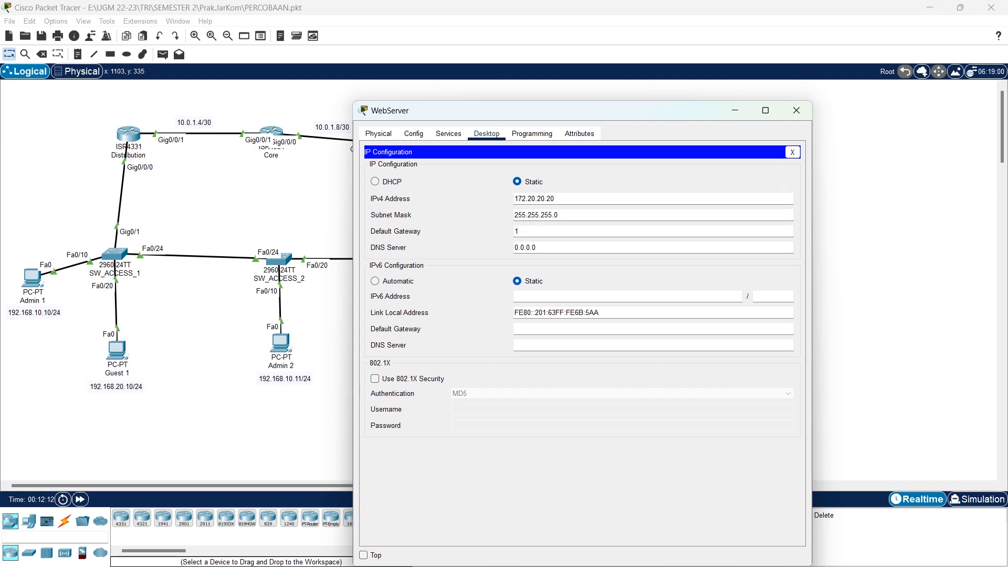
type("72.20.20.1")
left_click_drag(533, 247, 514, 248)
type("172.20.20.100")
key("Tab")
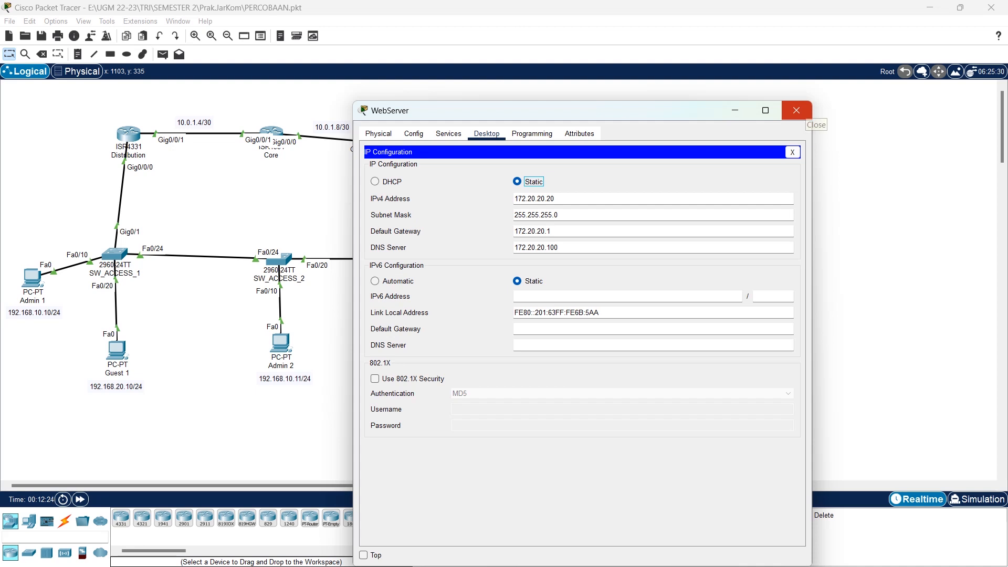
left_click(792, 151)
left_click(796, 111)
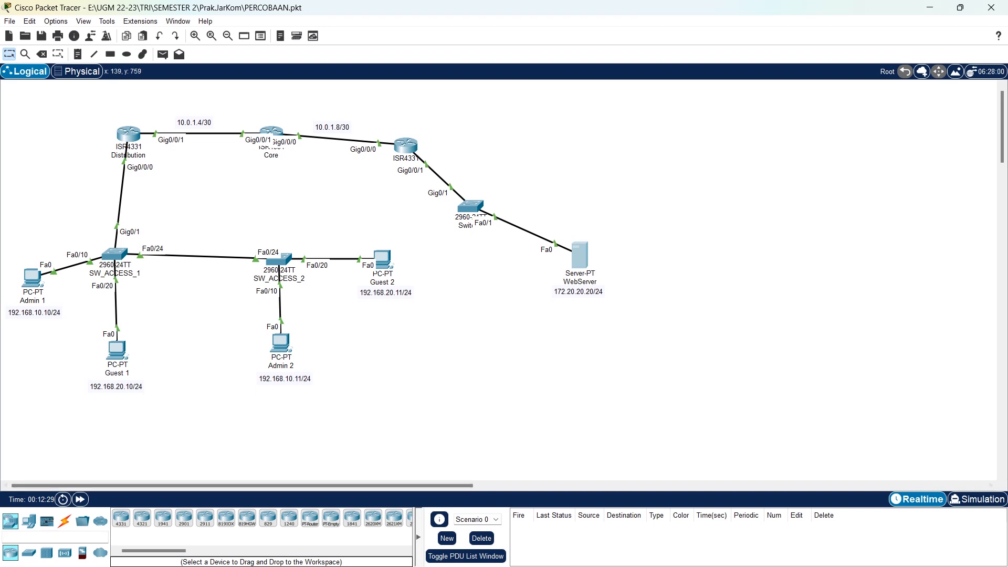
Place a new Server-PT device above the WebServer in the workspace.
left_click(29, 552)
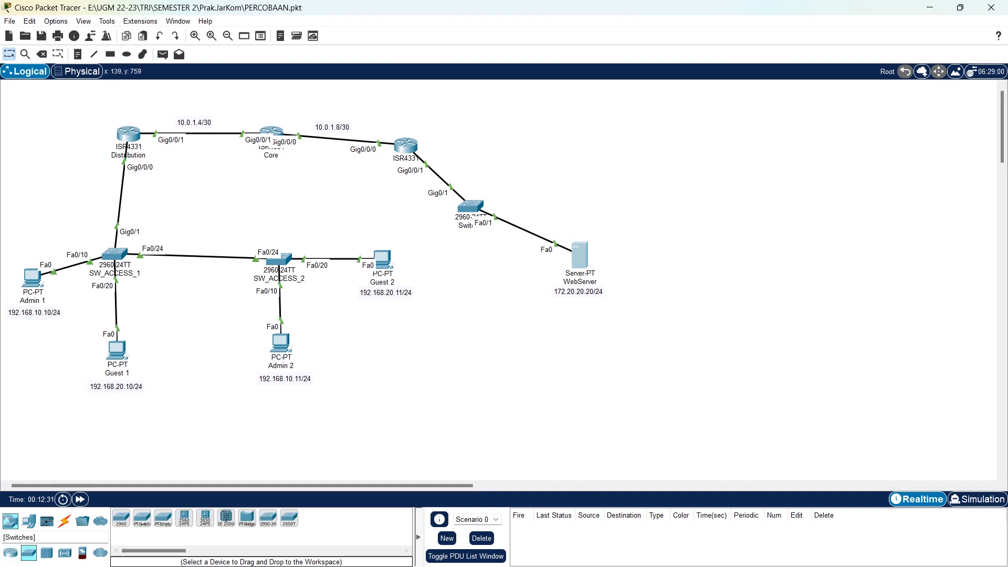
left_click(11, 553)
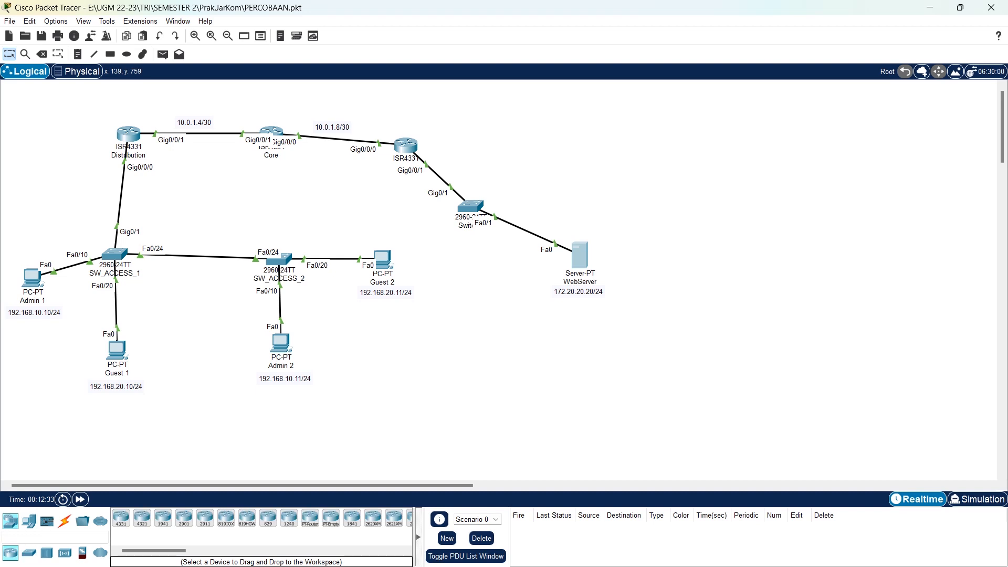
left_click(29, 521)
left_click(163, 518)
left_click(580, 196)
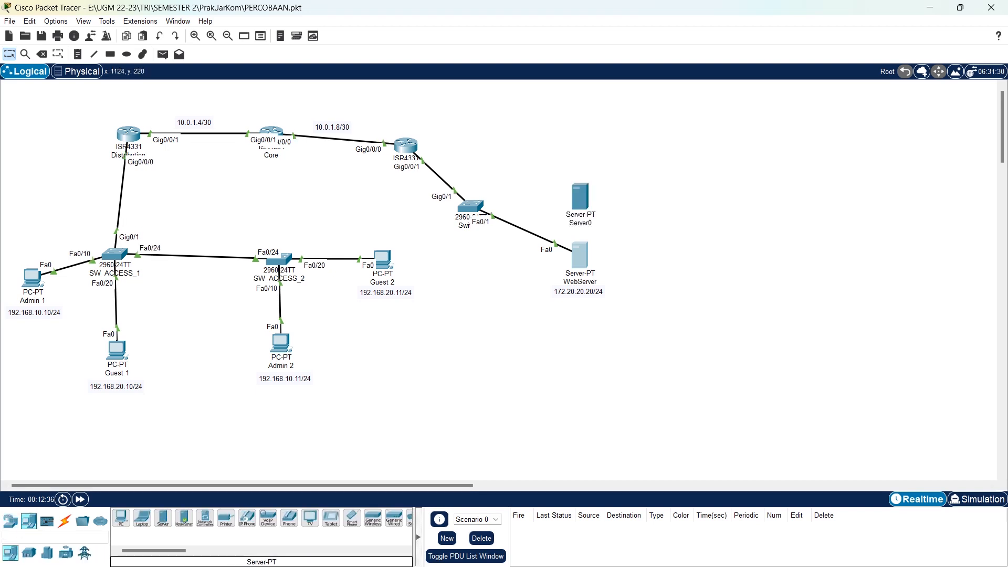
Rename the newly placed server as DNS Server.
left_click(580, 223)
key("ctrl+a")
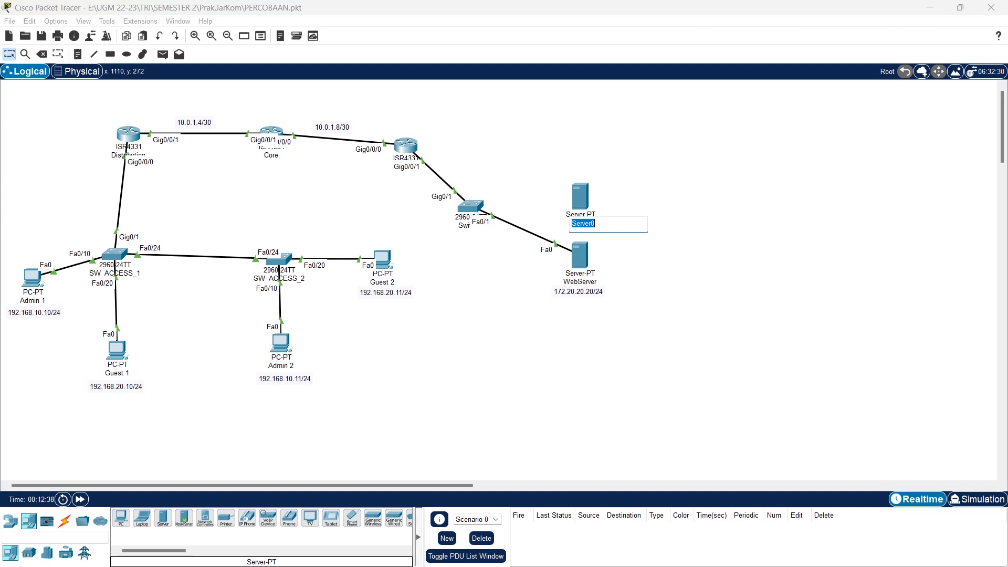
type("DNS S")
key("Caps_Lock")
type("e")
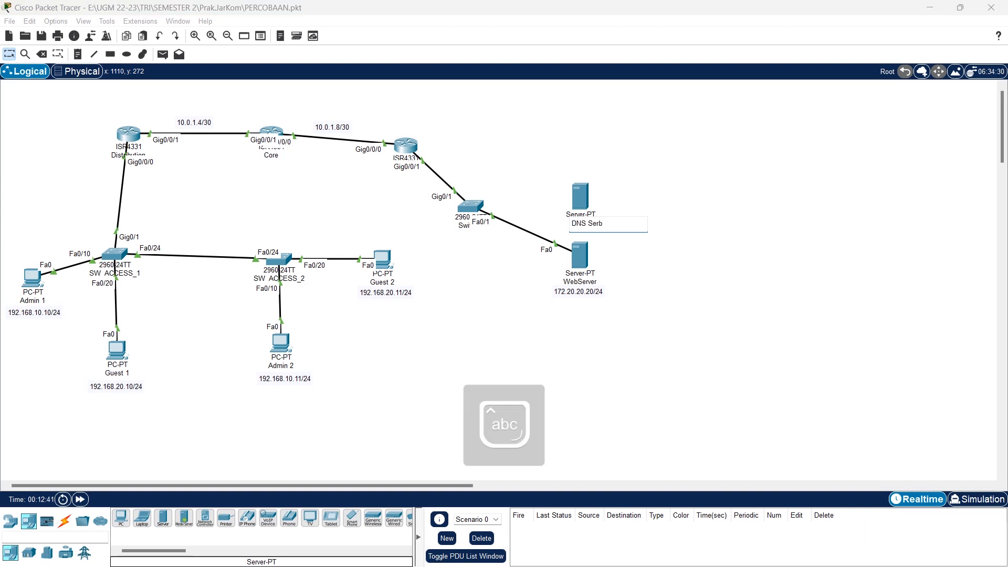
type("rver")
key("Return")
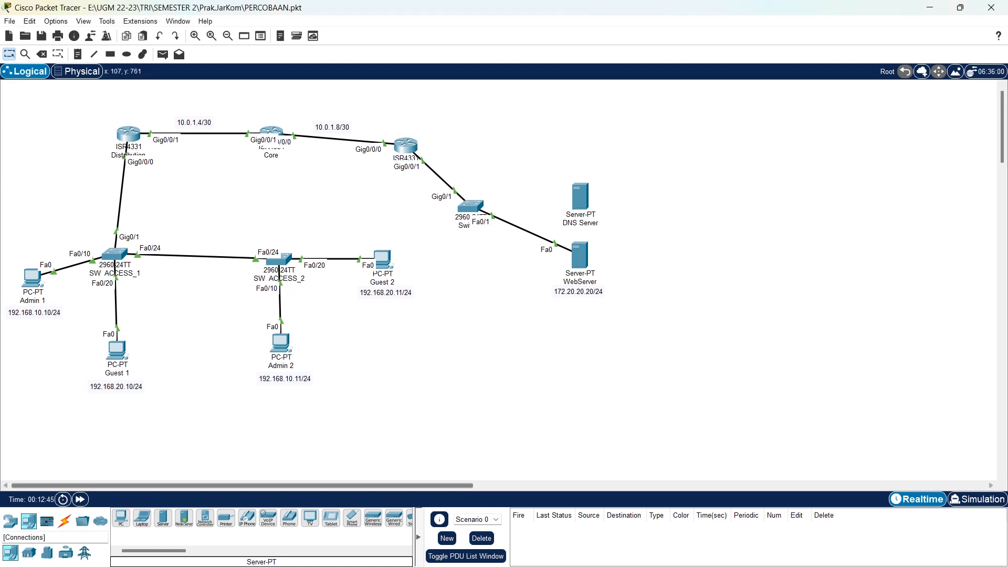
Connect the DNS Server to the server-side switch's FastEthernet0/2 with a copper straight-through cable, and move the DNS Server slightly higher.
left_click(64, 521)
left_click(162, 518)
left_click(583, 199)
left_click(625, 205)
left_click(470, 205)
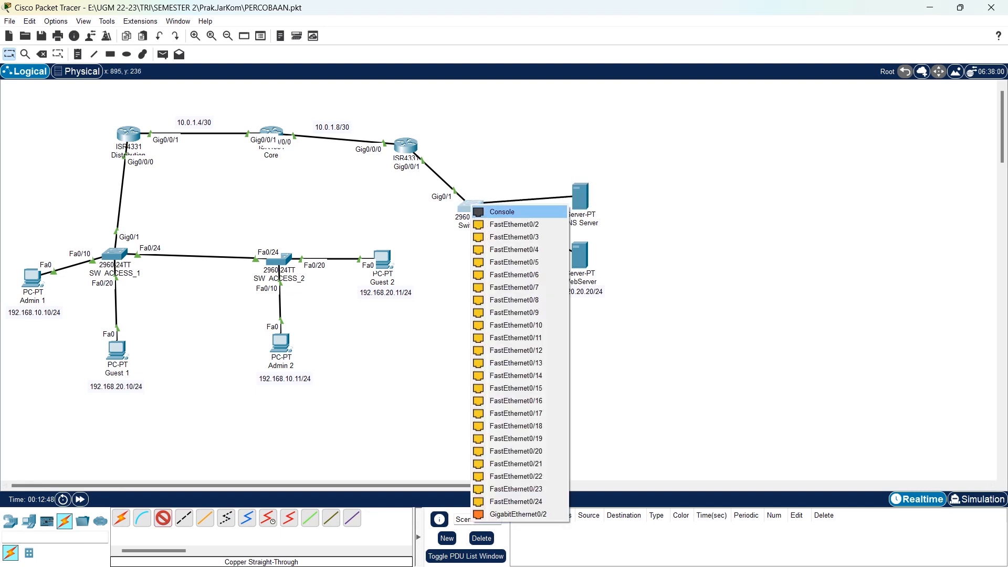
left_click(499, 223)
left_click_drag(580, 198, 588, 152)
Give the DNS Server the static IPv4 address 172.20.20.100 with subnet mask 255.255.255.0.
left_click(588, 150)
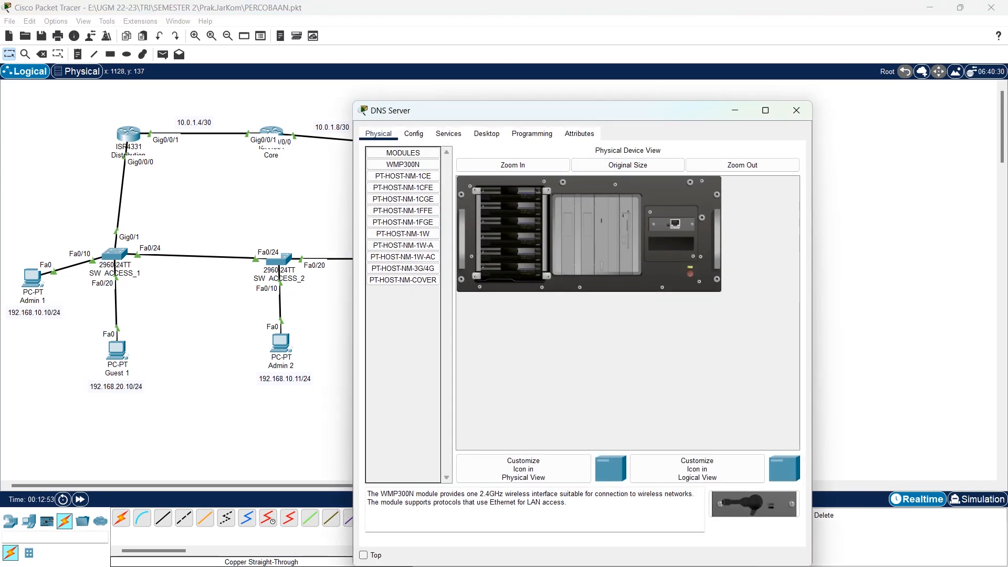
left_click(487, 133)
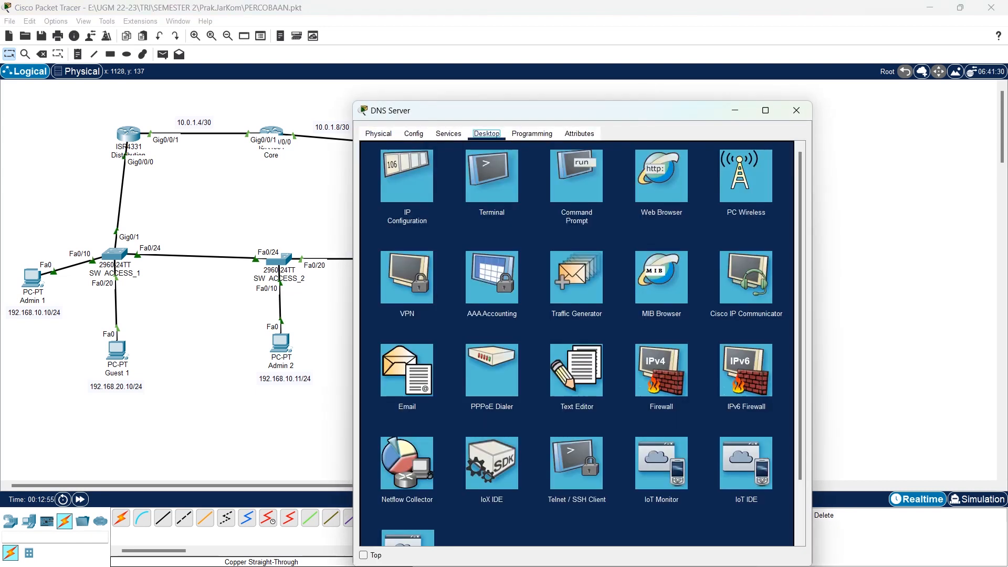
left_click(405, 176)
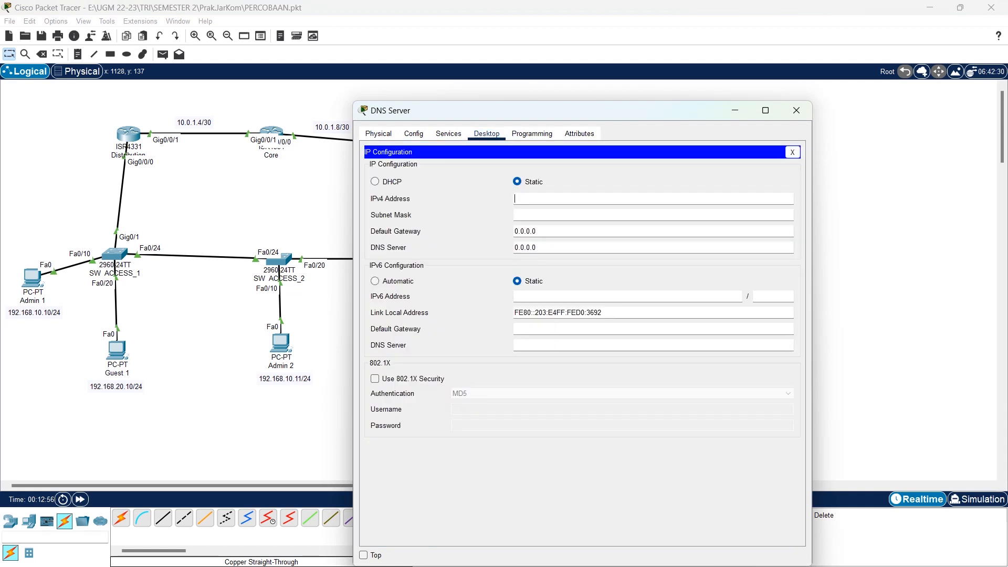
type("172.20.20.100")
left_click(544, 215)
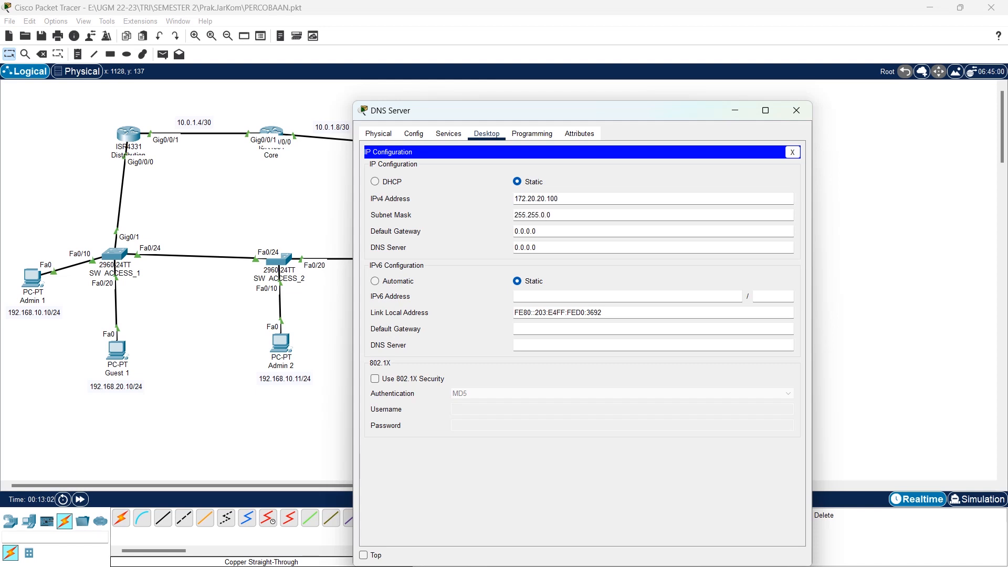
key("BackSpace")
type("255.")
Set the DNS Server's default gateway to 172.20.20.1 and its DNS server to 172.20.20.100, and close the IP settings.
key("Tab")
type("172.20.20.1")
key("Tab")
type("172.20.20.100")
left_click(792, 152)
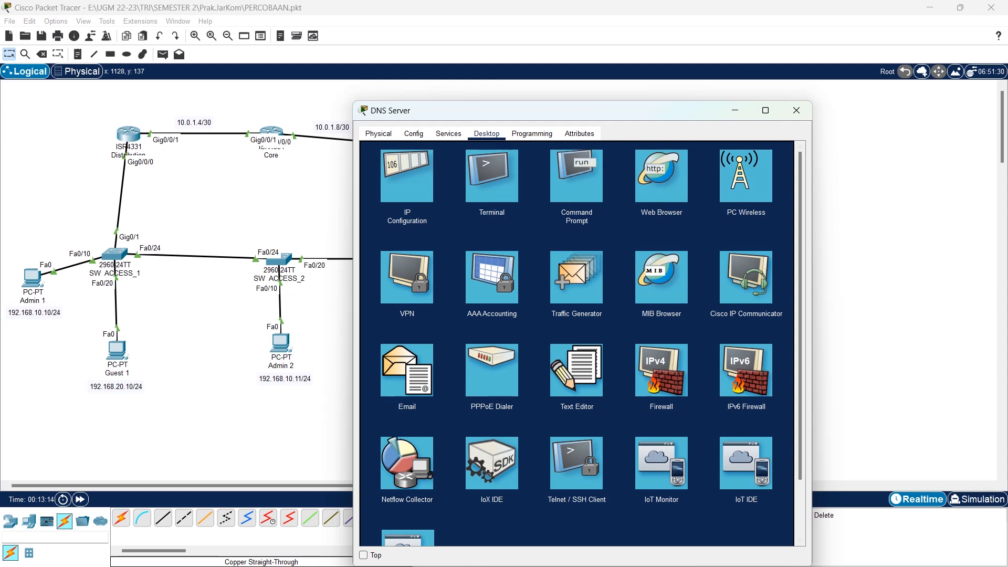
Turn on the DNS service on the DNS Server.
left_click(448, 133)
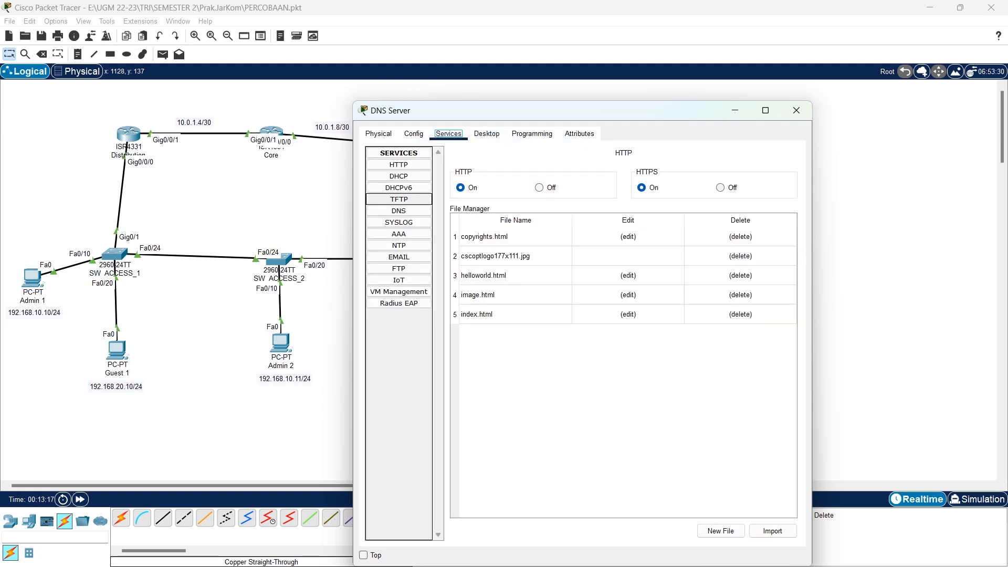
left_click(399, 210)
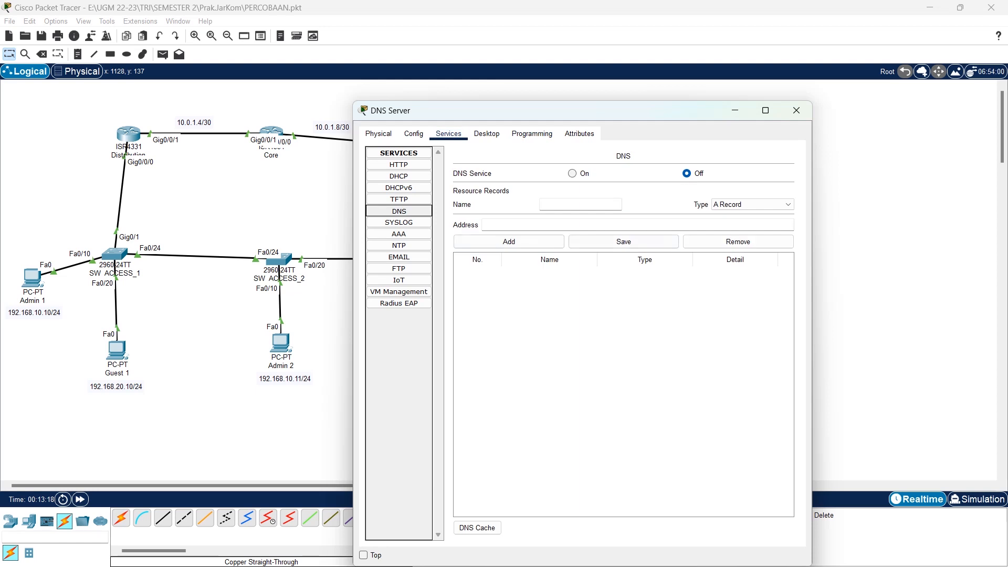
left_click(572, 173)
Add an A record on the DNS Server mapping tri.co.id to 172.20.20.20, and close the server's window.
left_click(541, 204)
type("tri.co")
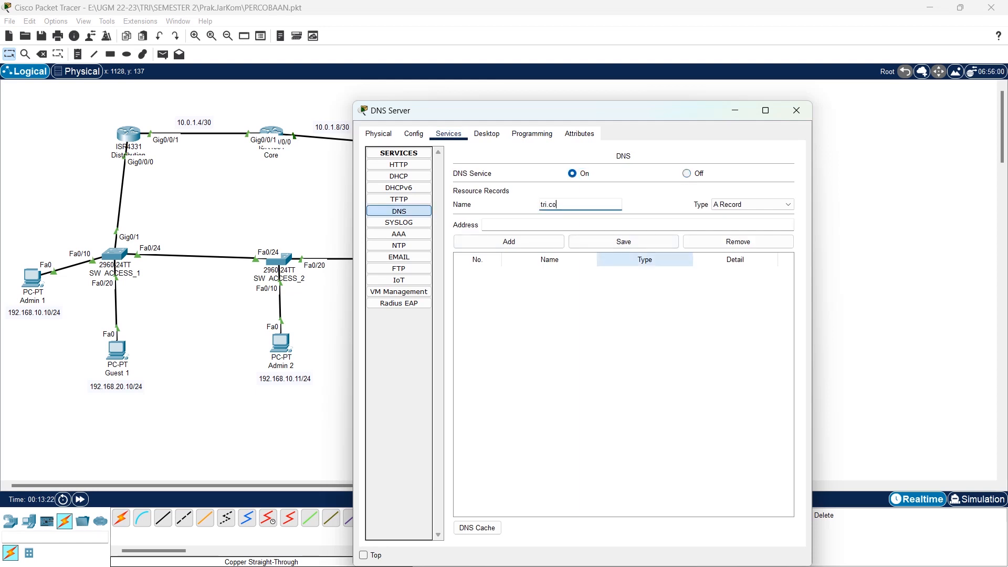
type(".id")
left_click(604, 225)
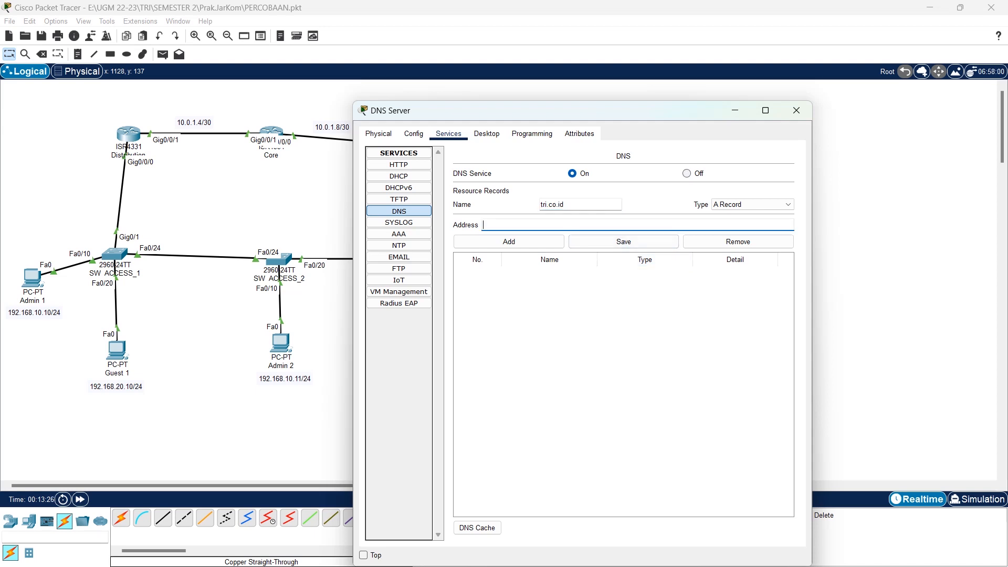
type("172.20.20.20")
key("Tab")
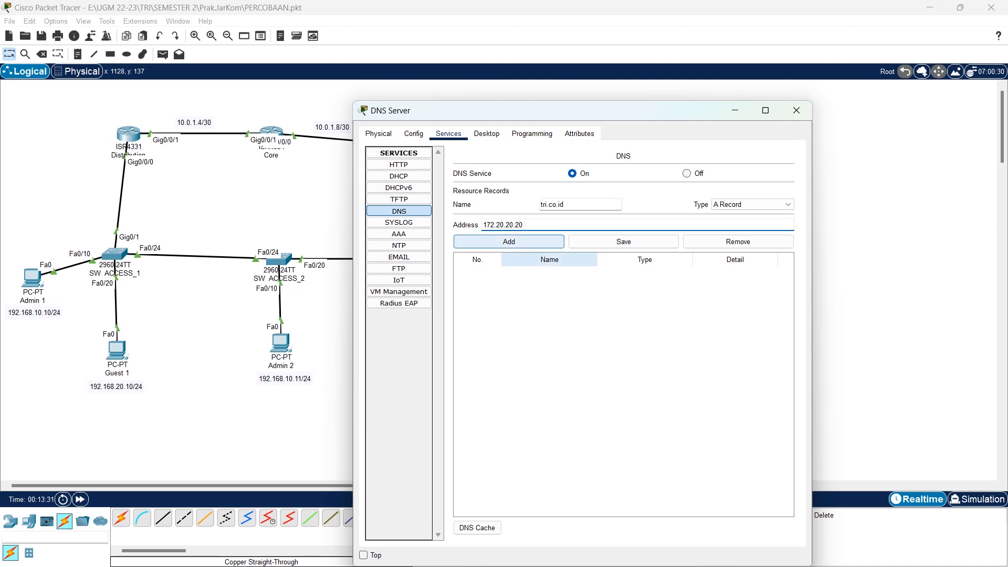
key("Return")
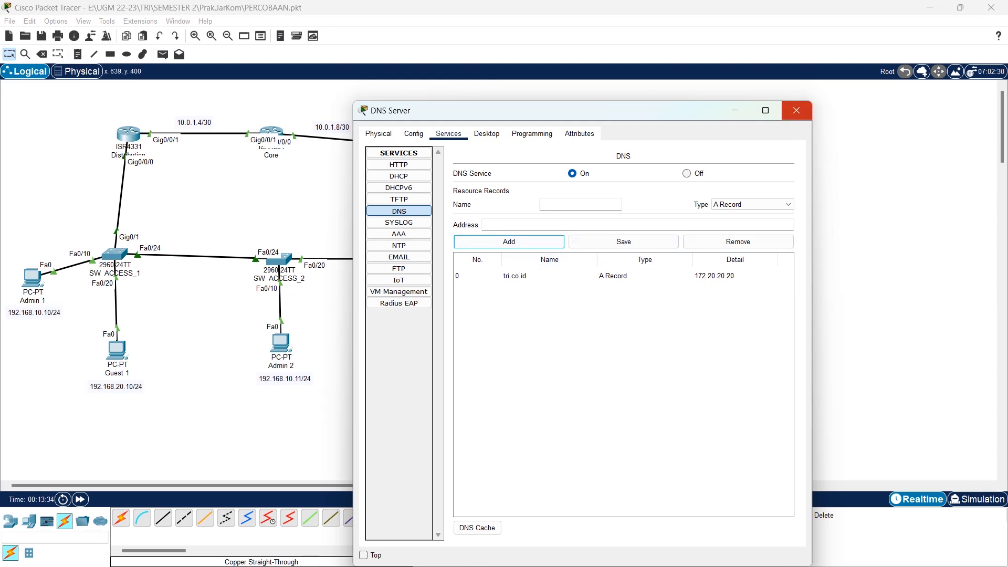
left_click(796, 111)
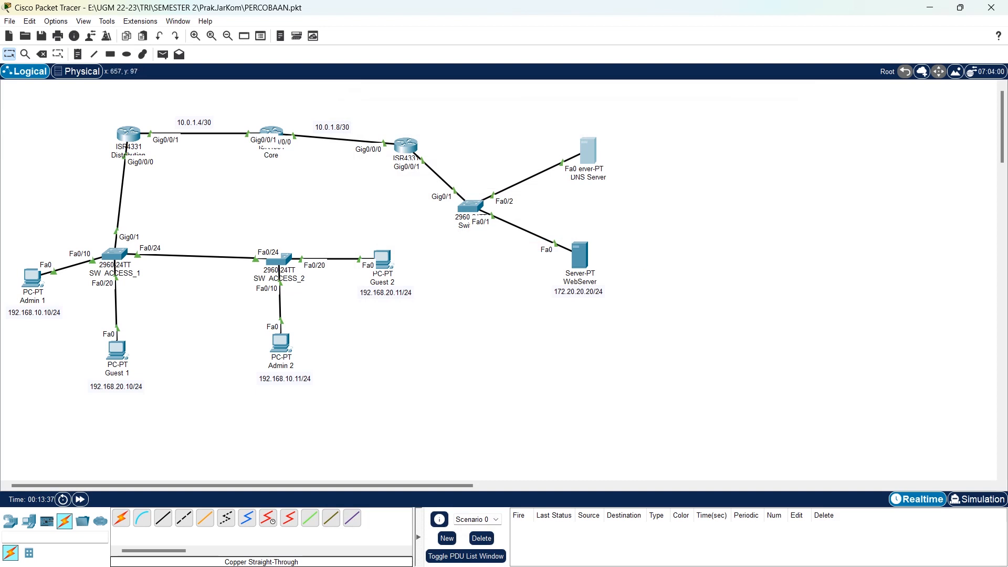
On the Distribution router, set the DNS server of the DHCP pool admin to 172.20.20.100.
left_click(130, 132)
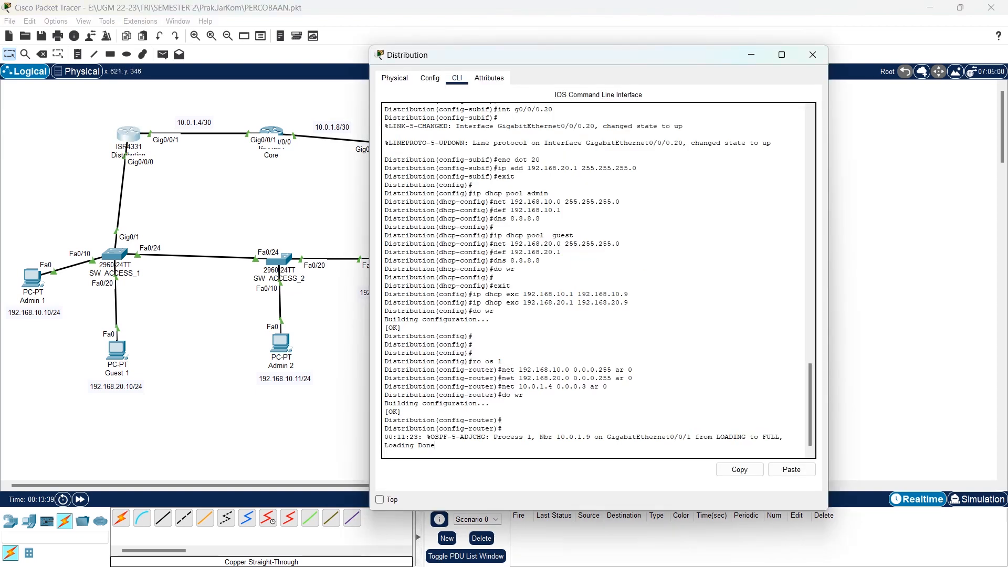
key("Return")
key("Return")
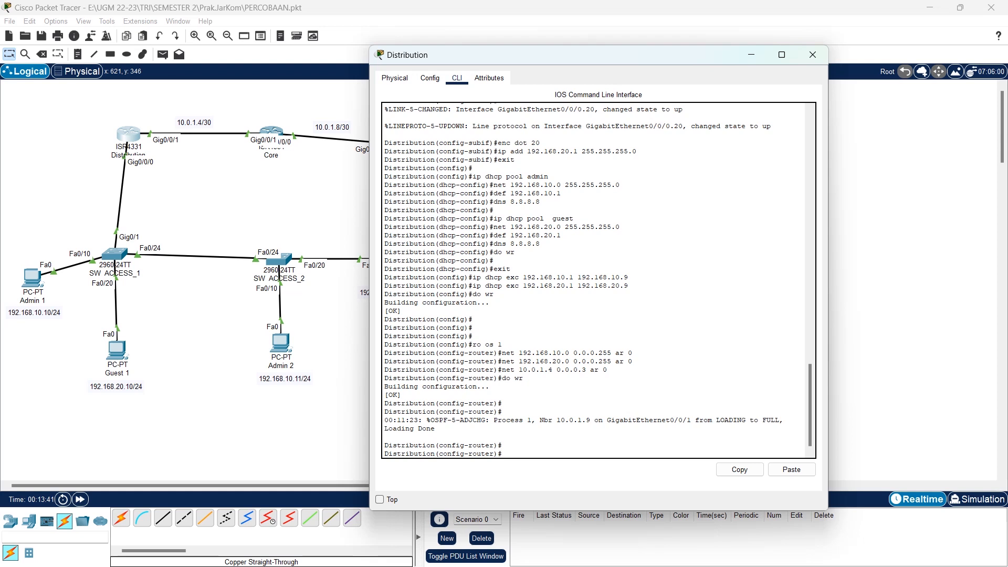
type("ex")
key("Return")
type("istribution(config)#ip dhcp p")
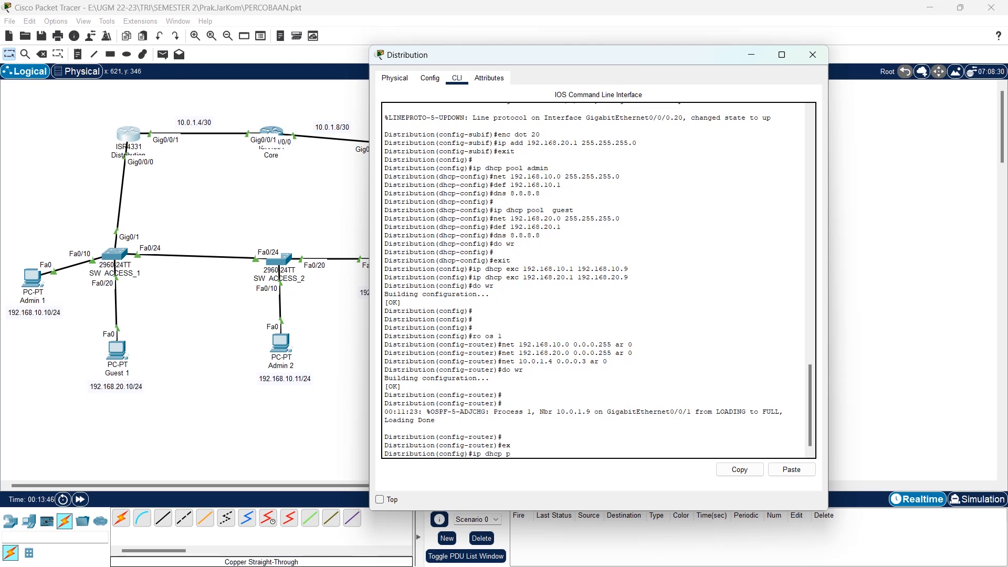
type("ool admin")
key("Return")
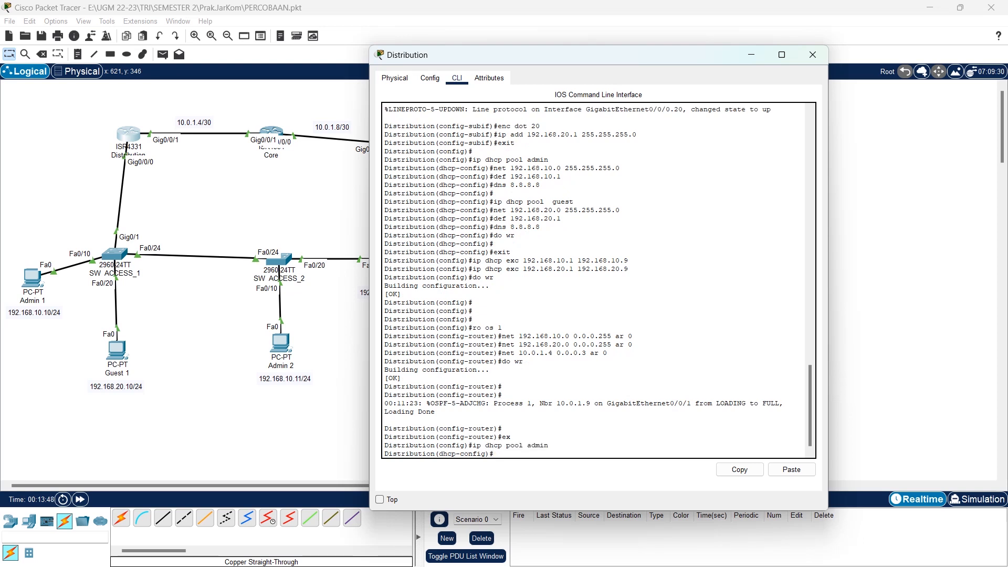
type("dns 172.20.")
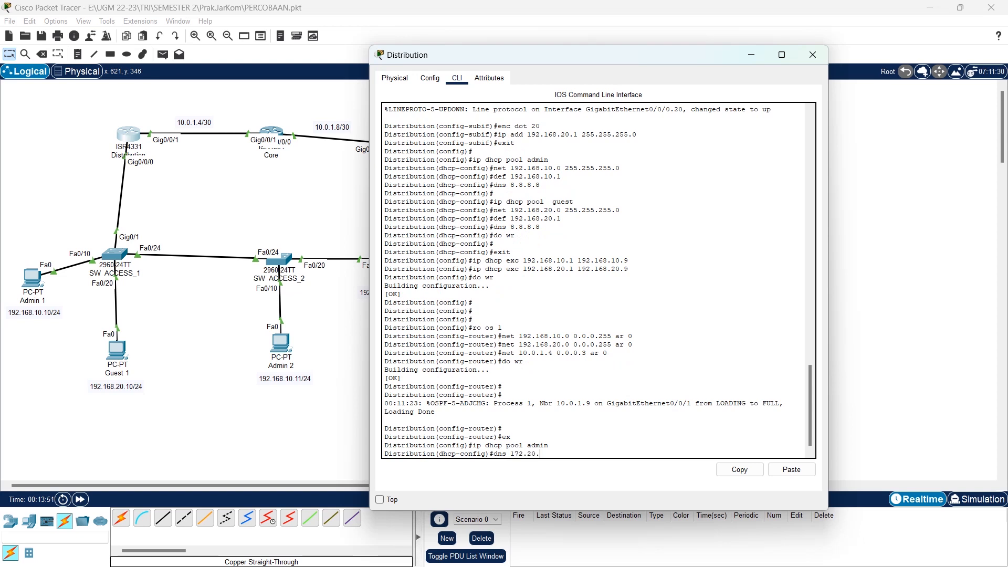
type("20.100")
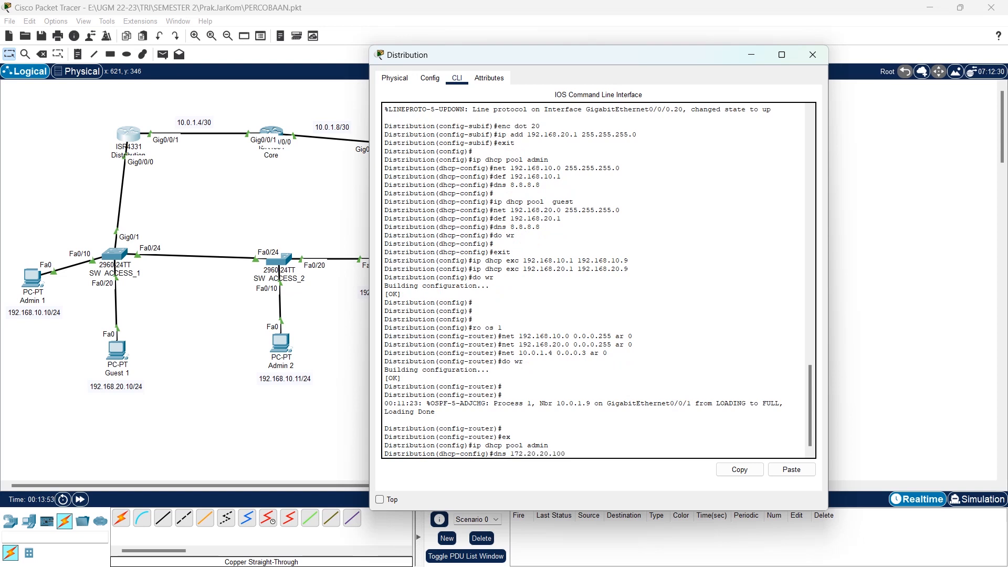
key("Return")
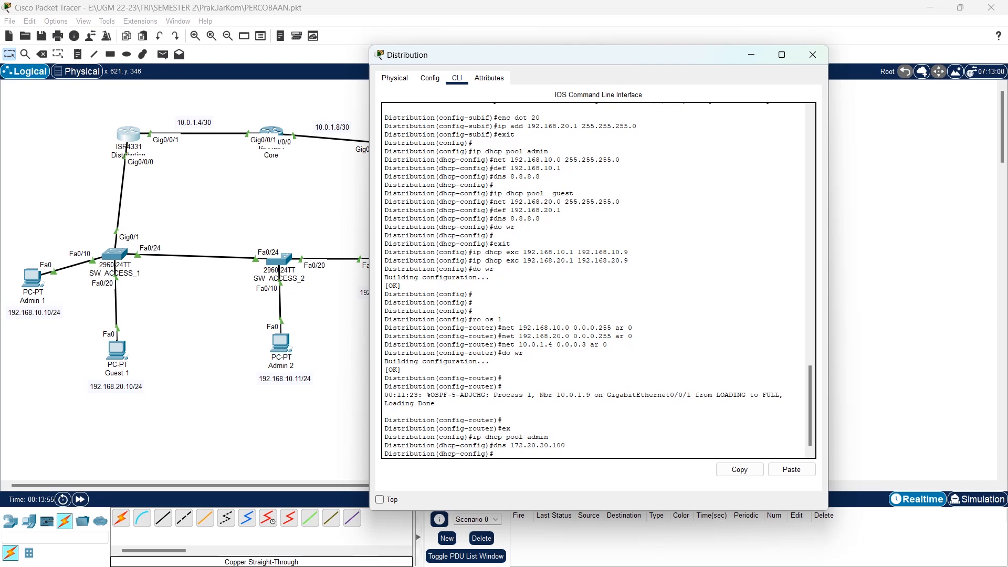
Set the DNS server of the Distribution router's DHCP pool guest to 172.20.20.100.
key("Up")
key("Up")
key("BackSpace")
key("BackSpace")
type("guest")
key("Return")
key("Up")
key("Up")
key("Return")
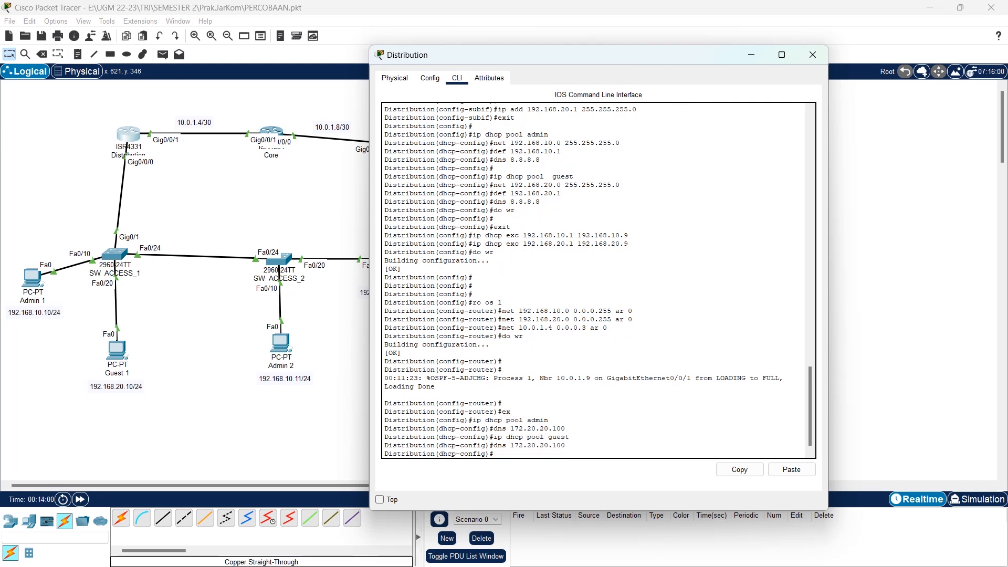
Save the Distribution router's configuration with do wr and close the router's window.
type("do wr")
key("Return")
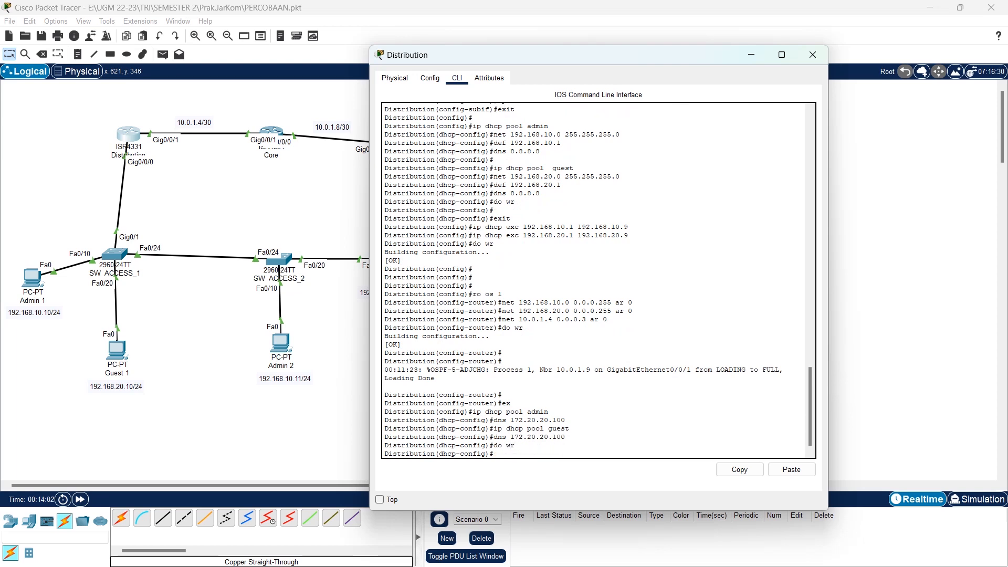
key("Return")
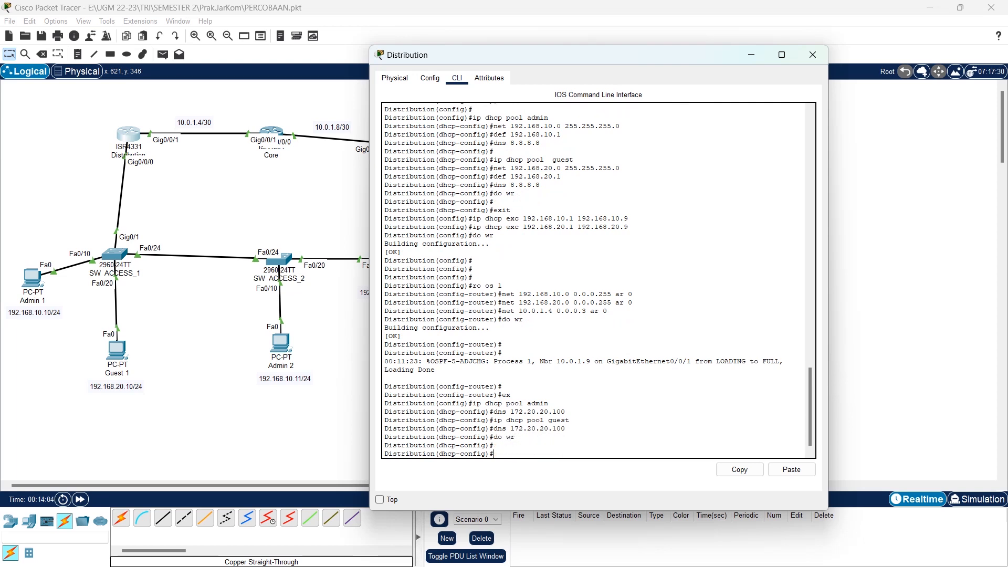
key("alt+F4")
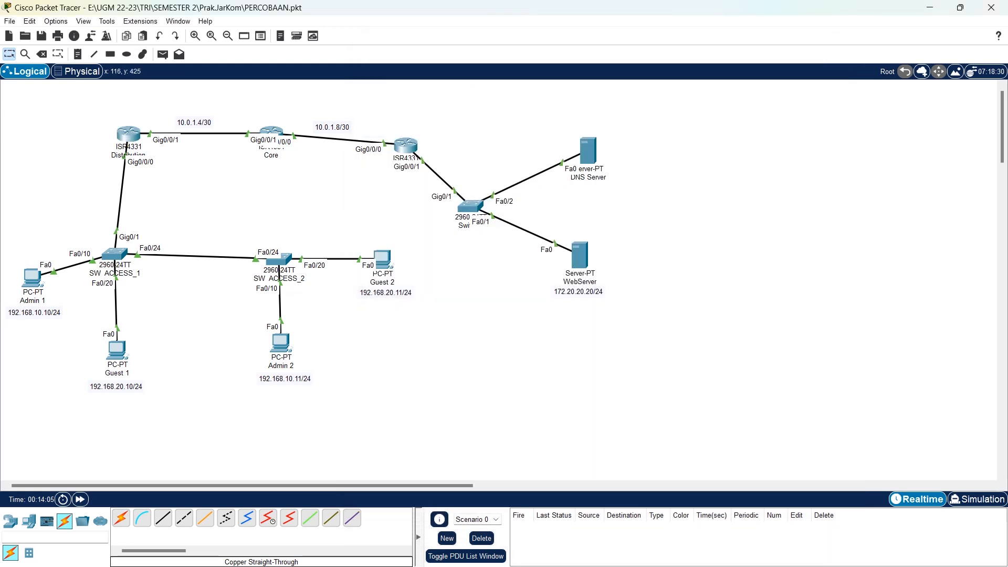
Renew Admin 1's DHCP lease by switching its IP configuration to static and back to DHCP, and close its window.
left_click(32, 277)
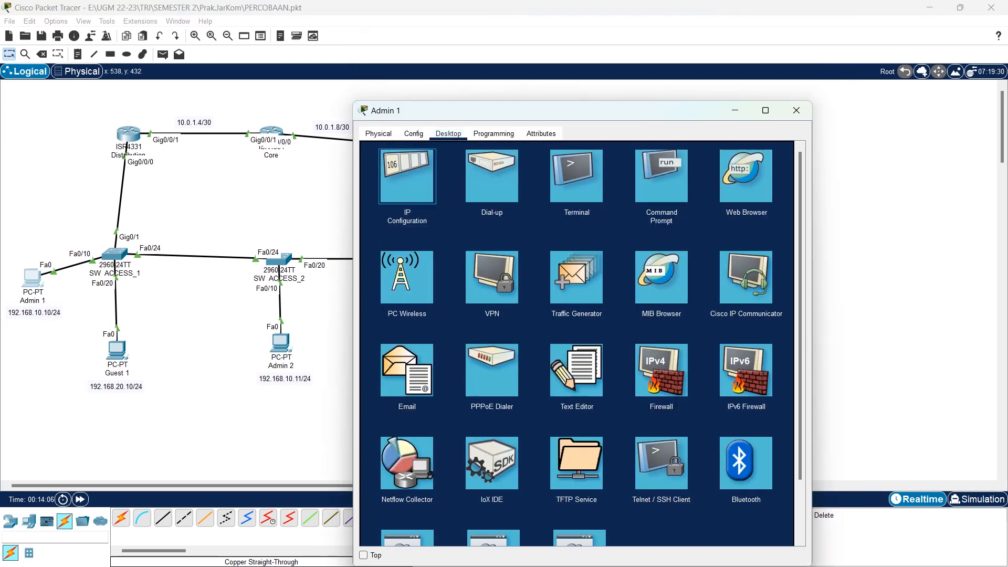
left_click(407, 176)
left_click(517, 196)
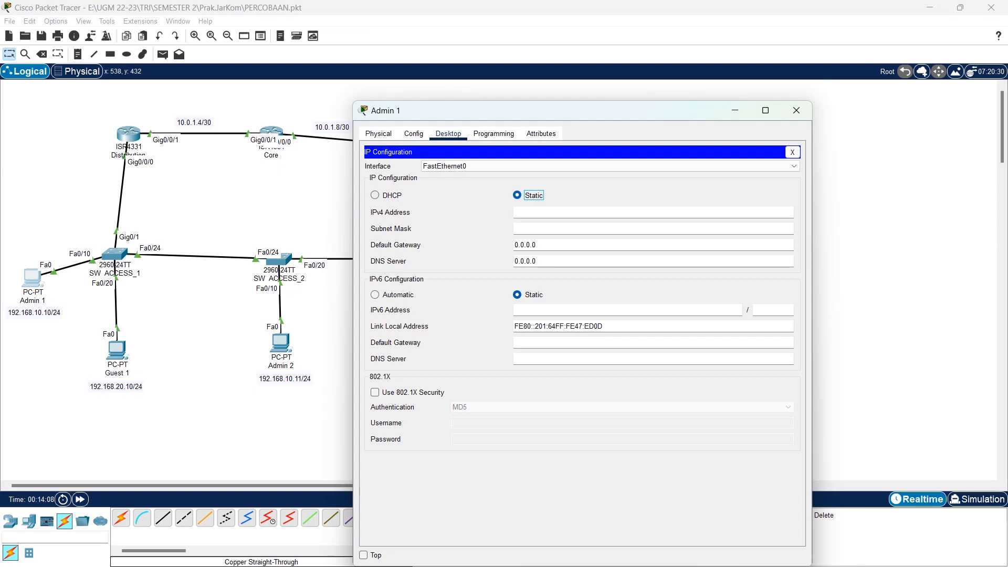
left_click(375, 195)
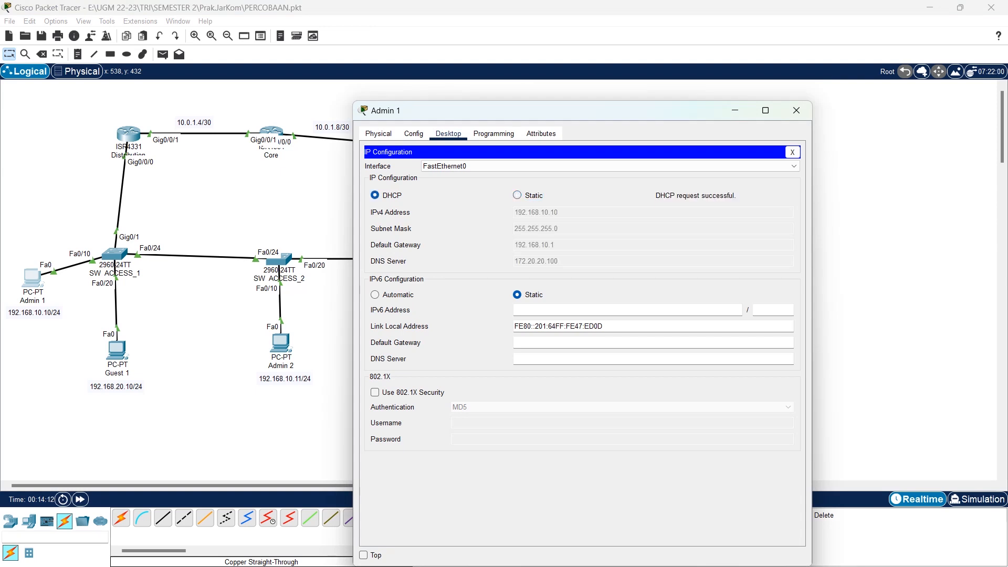
left_click(797, 111)
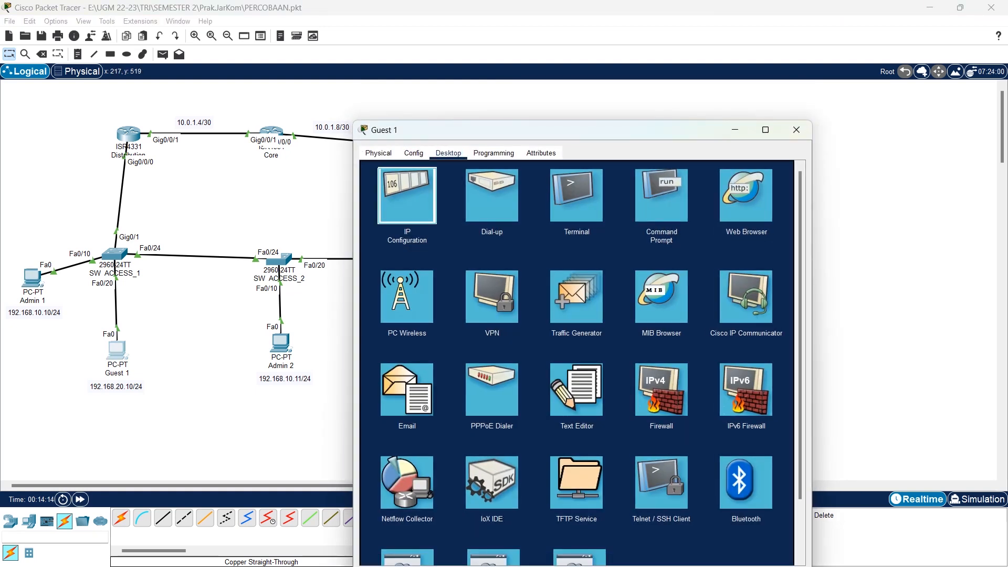
Renew Guest 1's DHCP lease by switching its IP configuration to static and back to DHCP, and close its window.
left_click(407, 195)
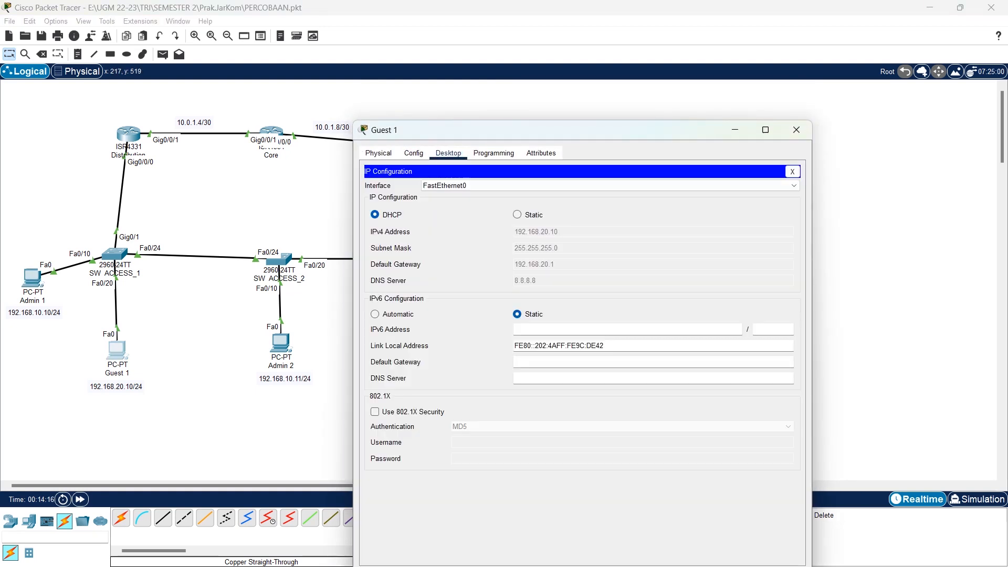
left_click(517, 215)
left_click(375, 215)
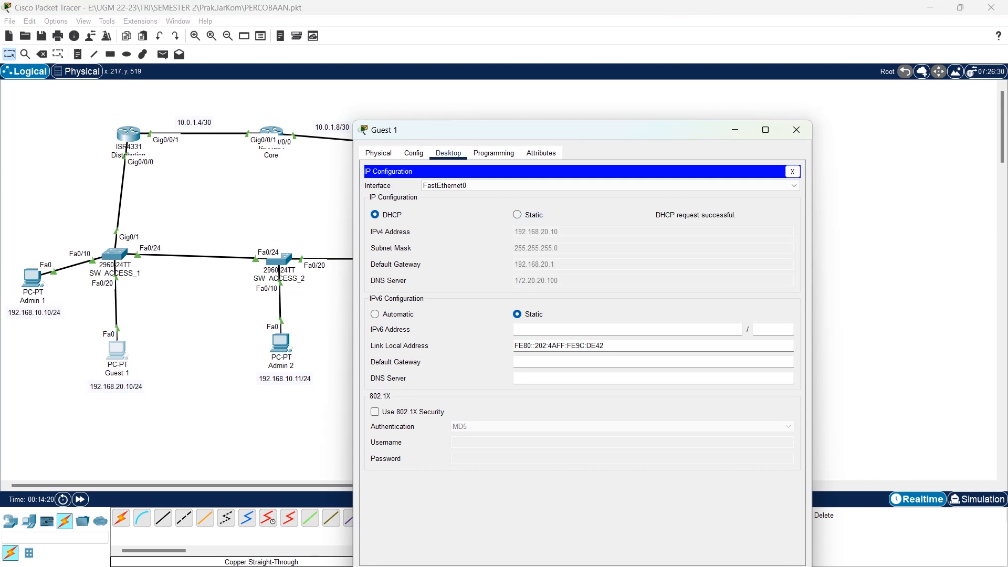
left_click(797, 130)
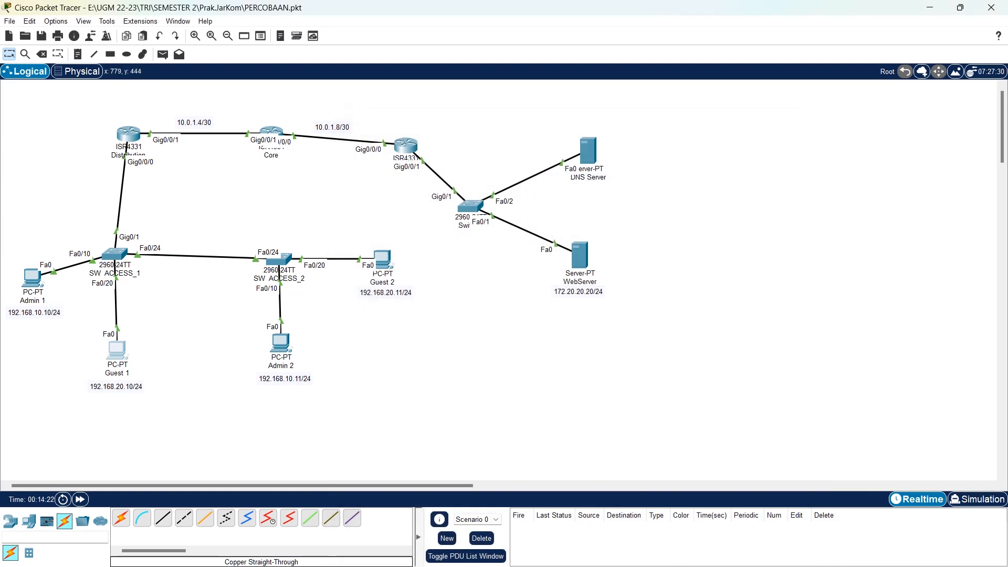
Renew Admin 2's DHCP lease by switching its IP configuration to static and back to DHCP, and close its window.
left_click(281, 342)
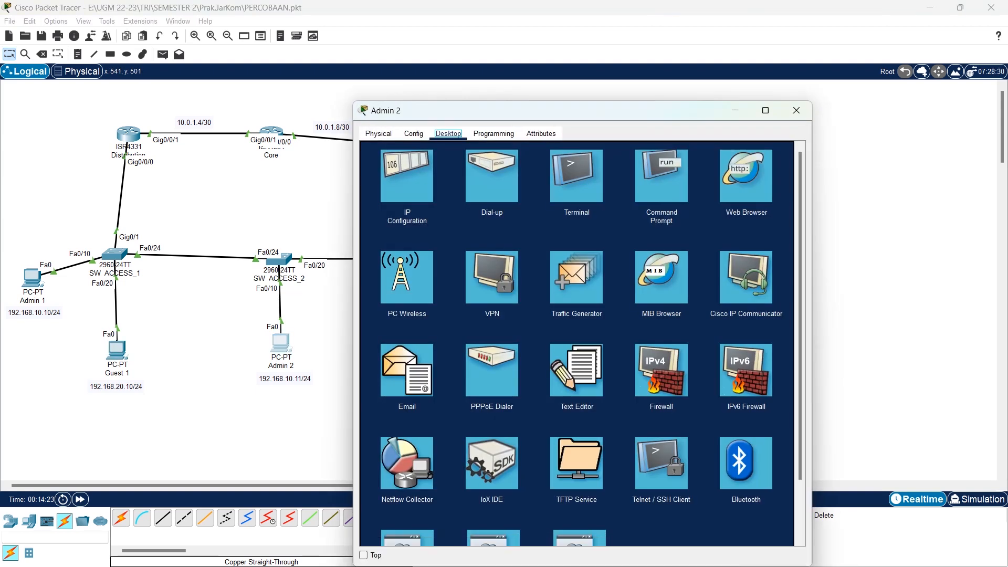
left_click(407, 176)
left_click(517, 194)
left_click(375, 195)
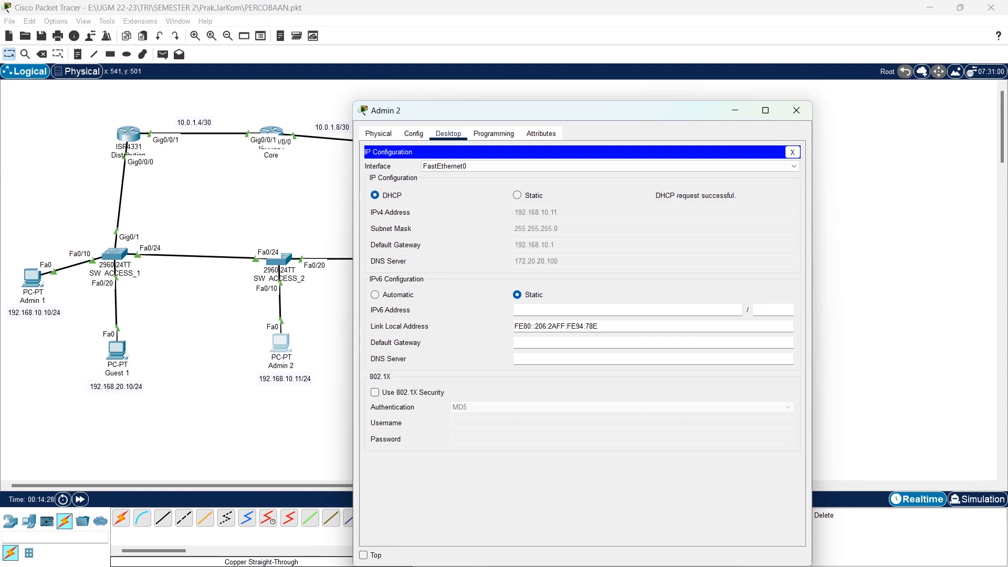
left_click(796, 110)
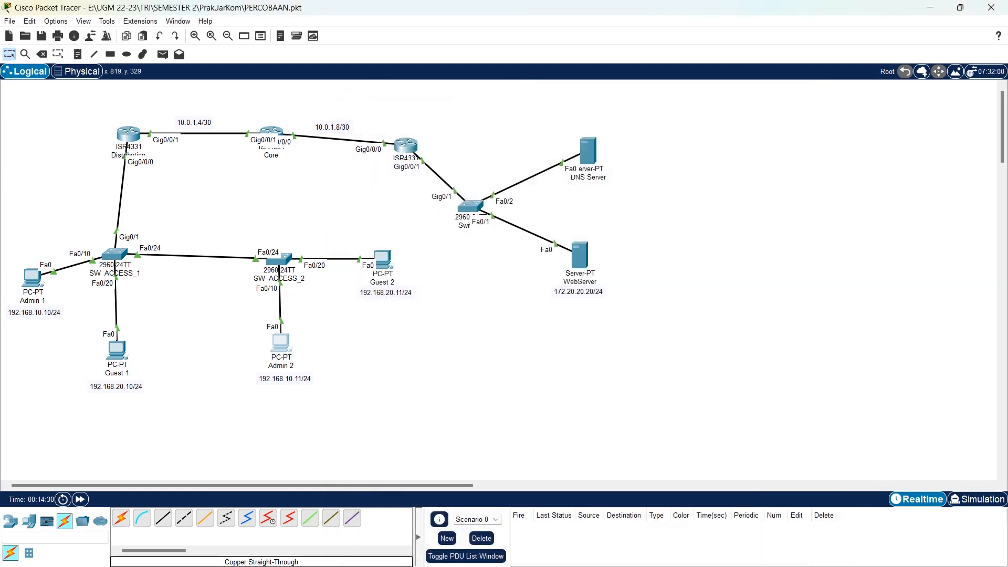
Renew Guest 2's DHCP lease by switching its IP configuration to static and back to DHCP, and close its window.
left_click(383, 259)
left_click(472, 174)
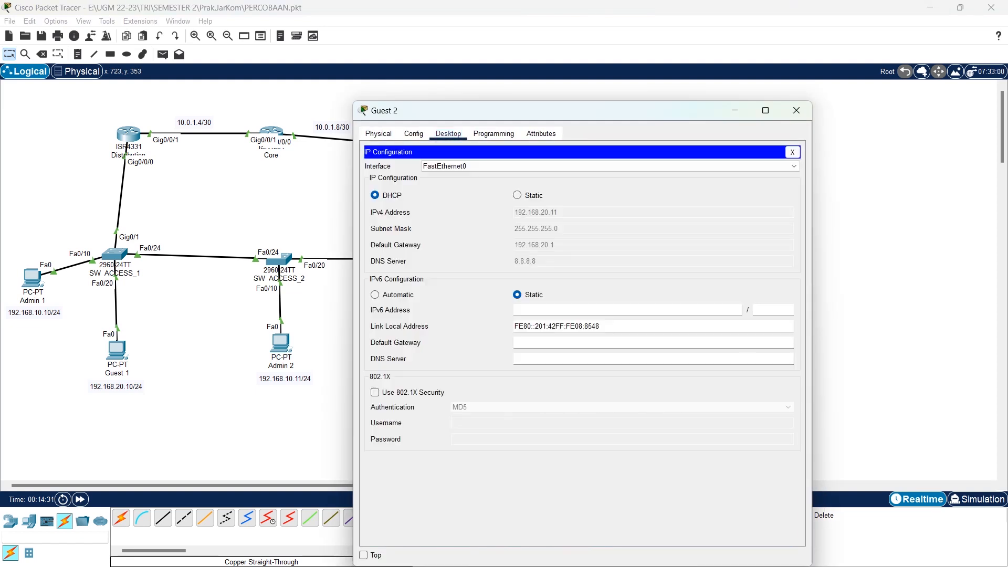
left_click(517, 195)
left_click(375, 196)
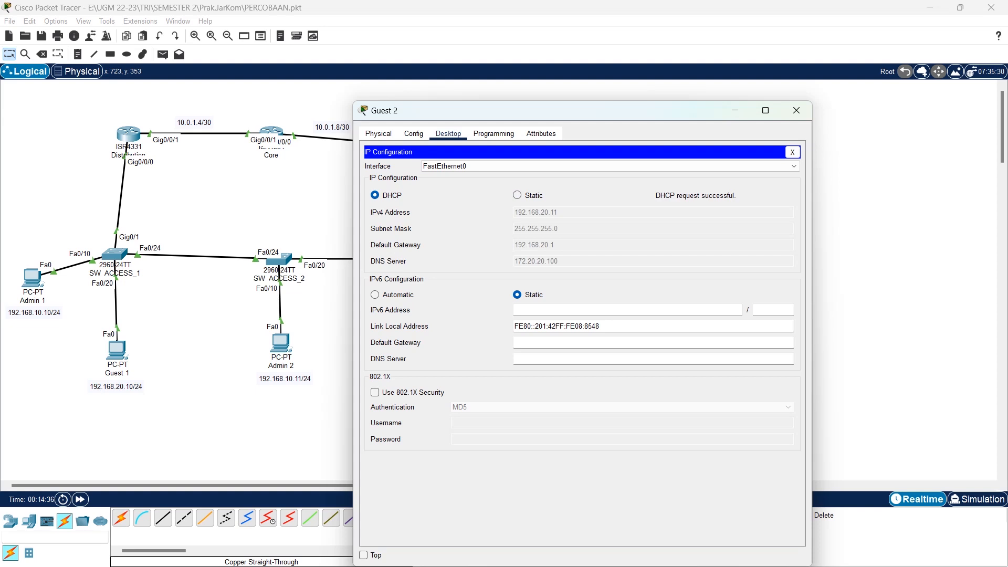
left_click(796, 110)
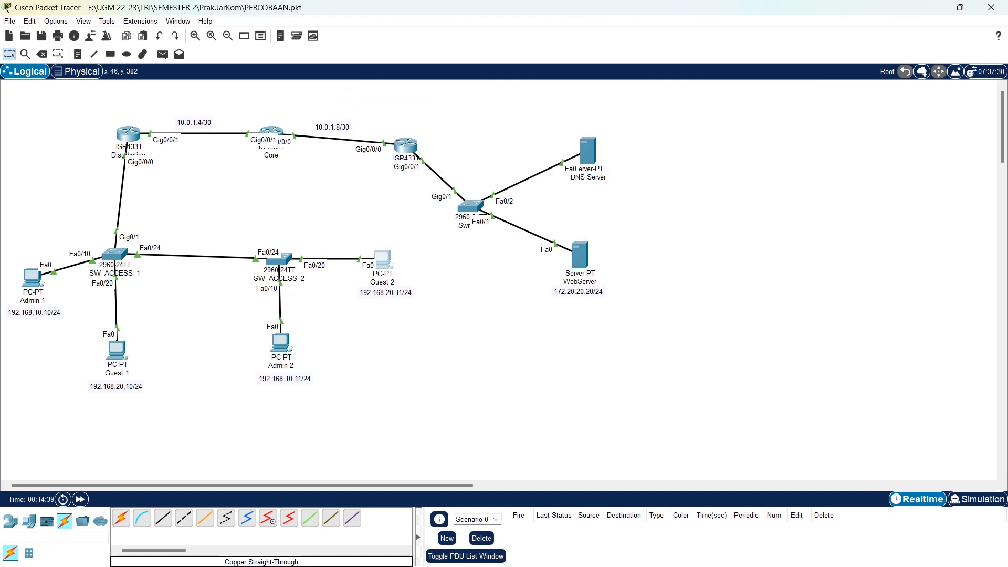
From Admin 1's command prompt, ping the web server at 172.20.20.20 and by the domain name tri.co.id.
left_click(31, 277)
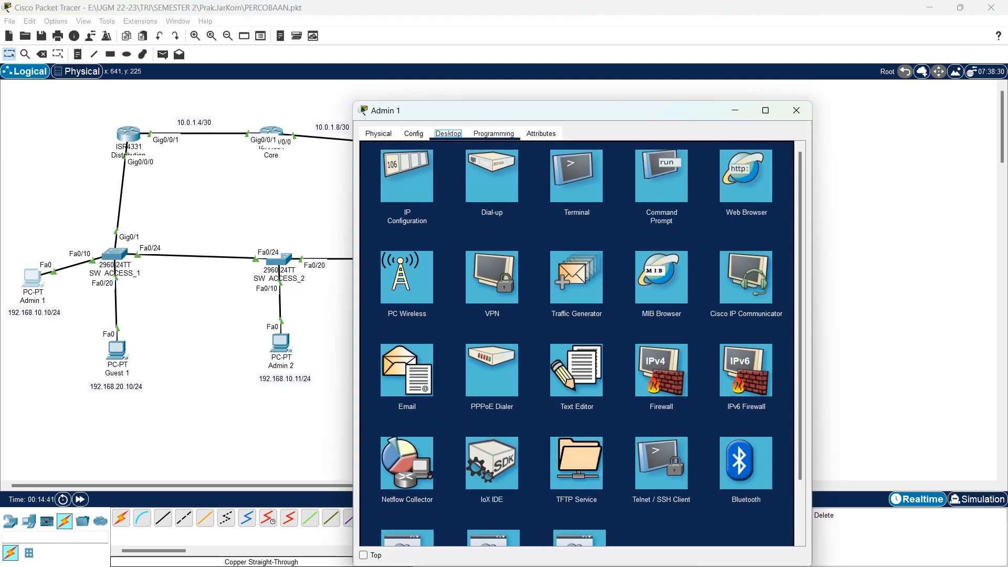
left_click(661, 176)
type("ping 172.2")
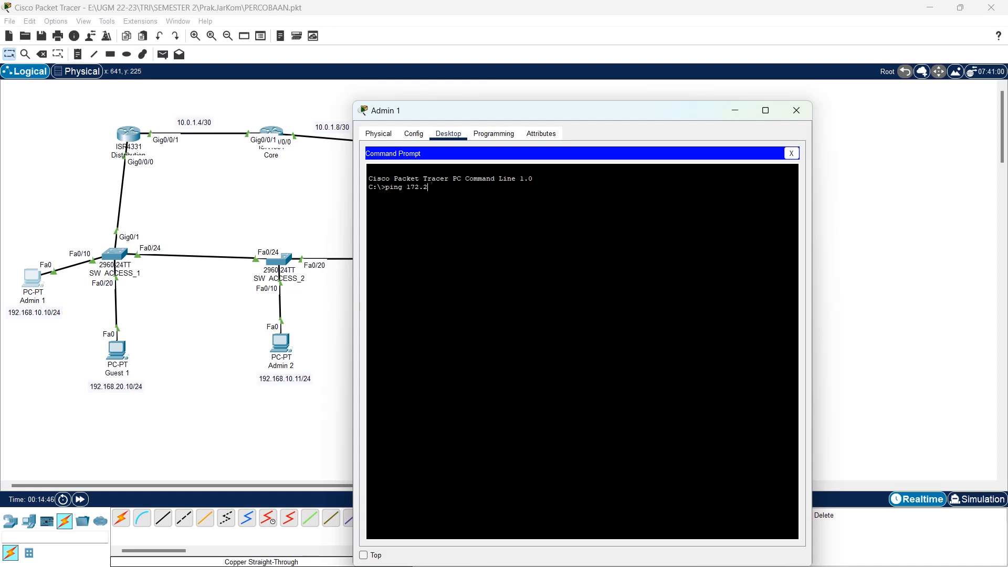
type("0.20.20")
key("Return")
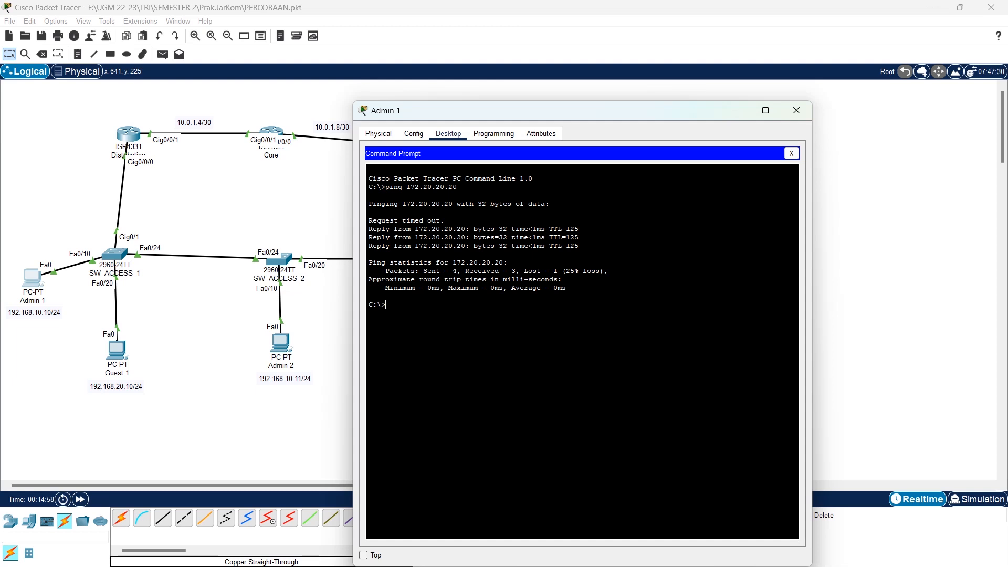
type("ping tri.co.id")
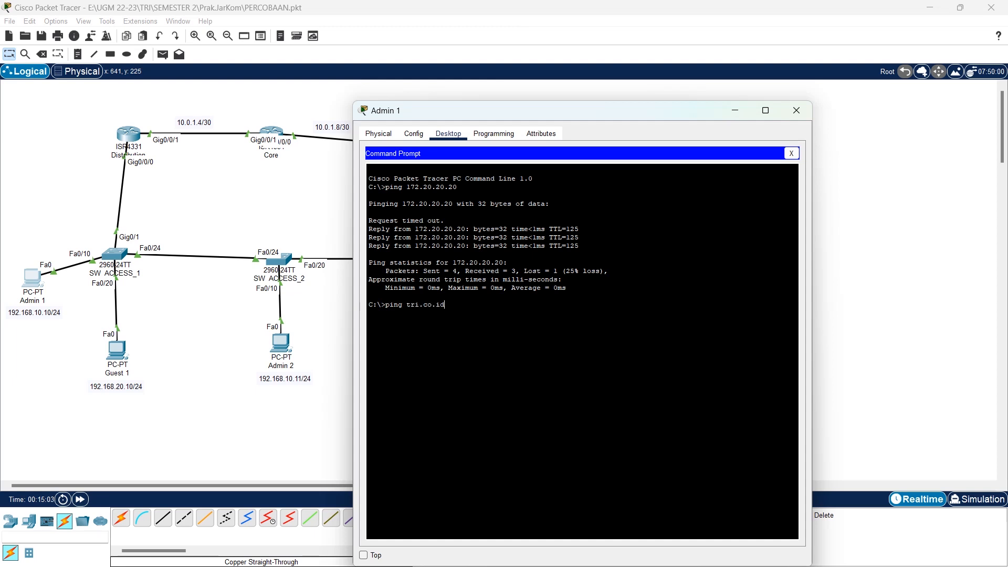
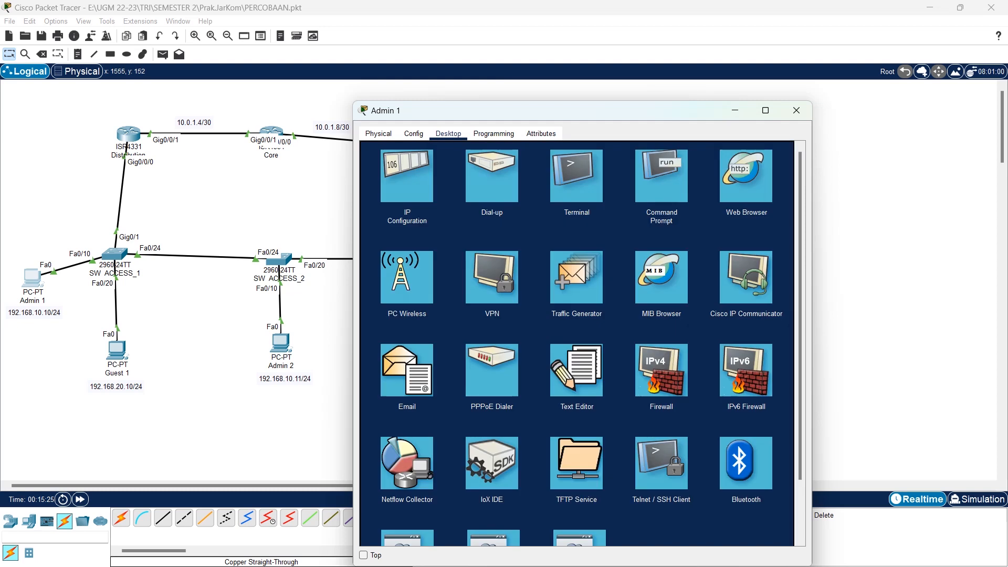
Load tri.co.id in Admin 1's web browser to test the web server, and close the PC's window.
left_click(791, 153)
left_click(746, 176)
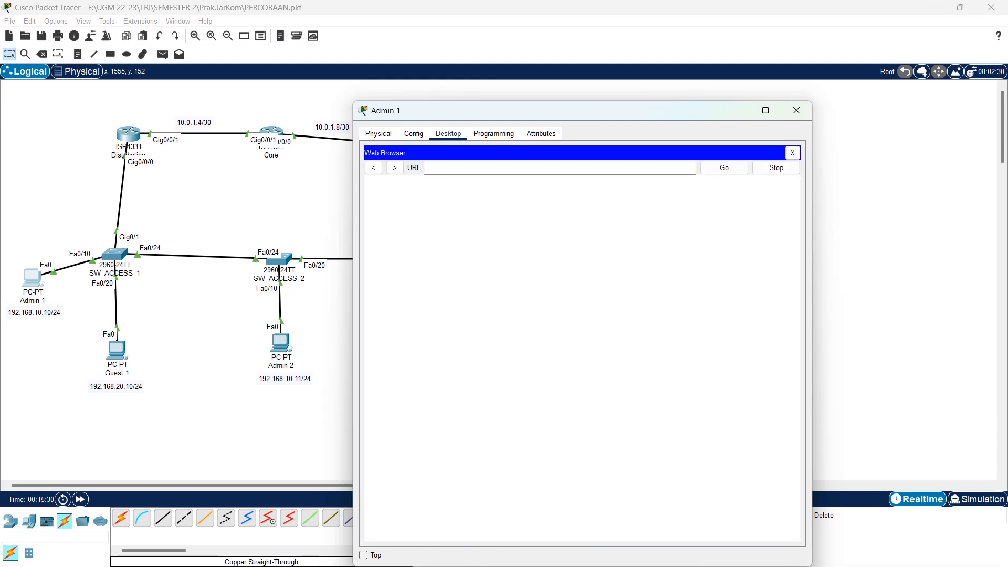
type("tri.co.id")
key("Return")
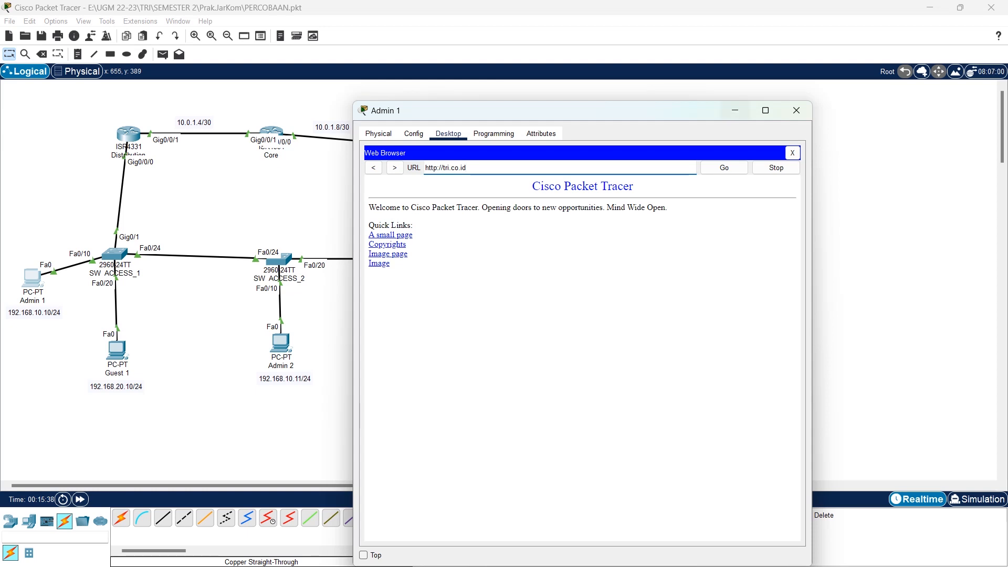
left_click(796, 110)
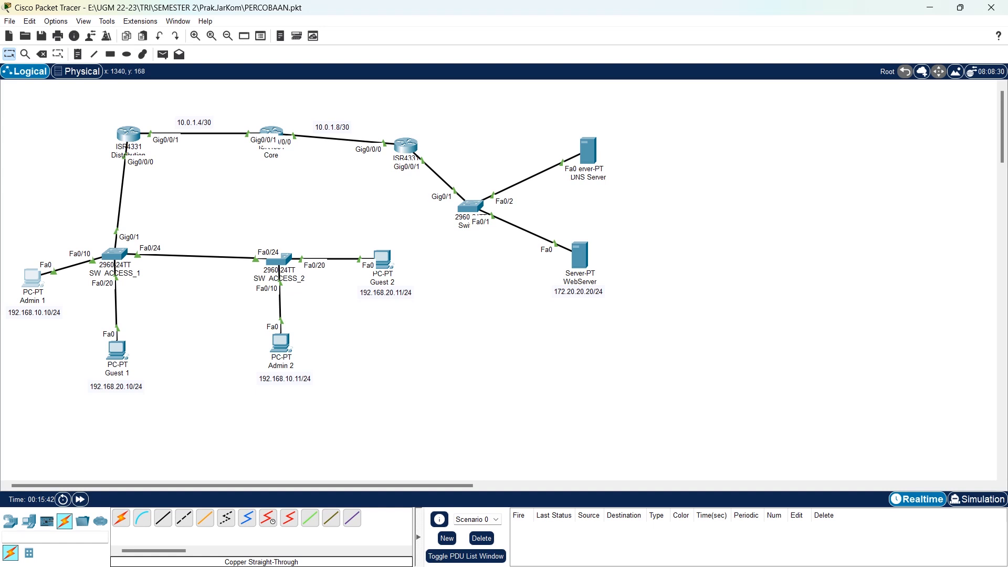
mouse_move(577, 565)
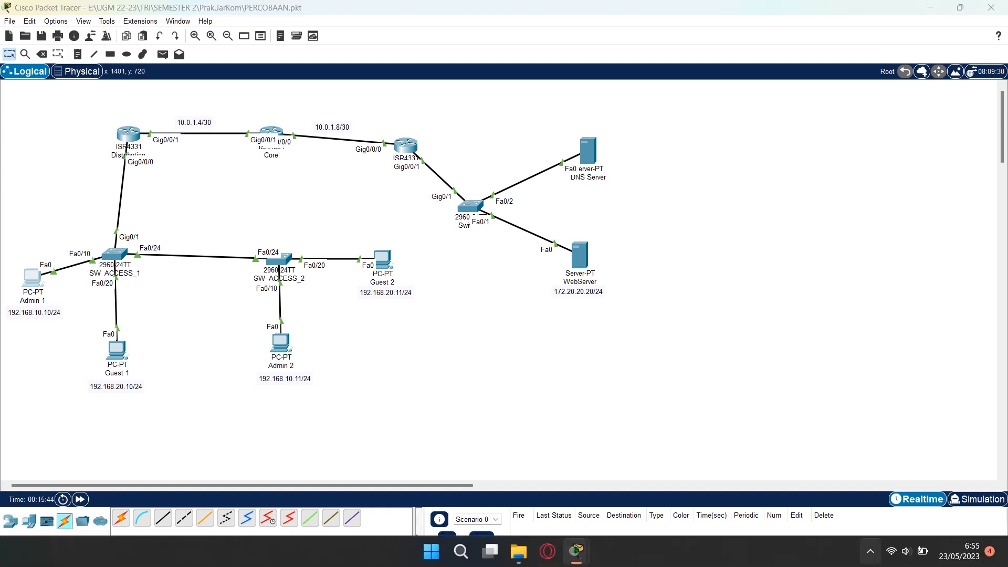
left_click(870, 551)
left_click(818, 459)
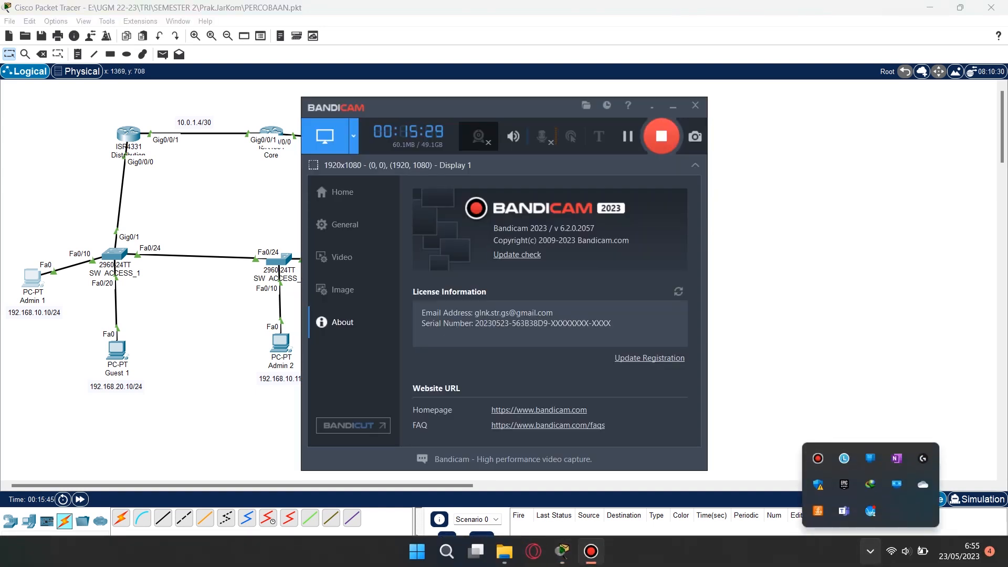
left_click(662, 136)
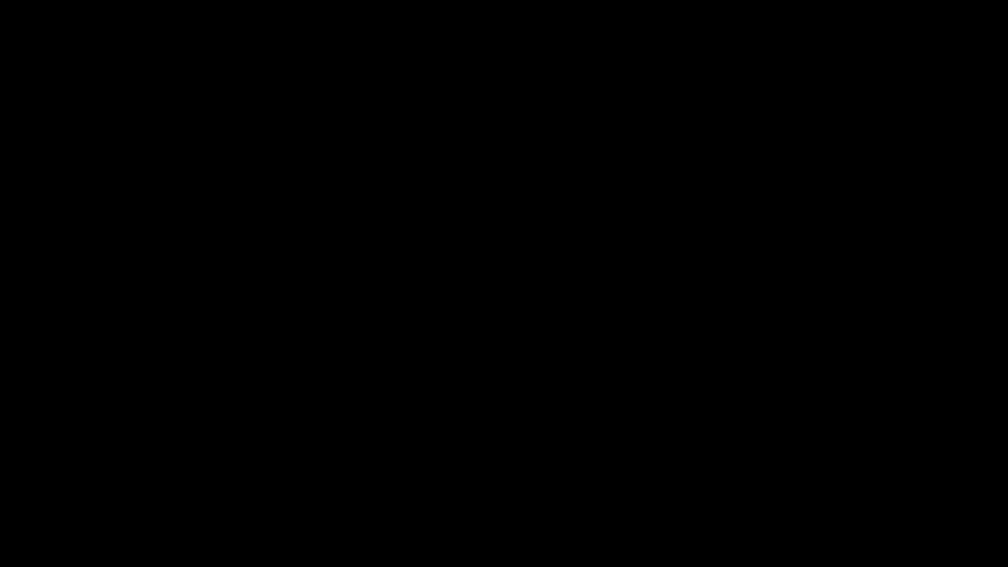